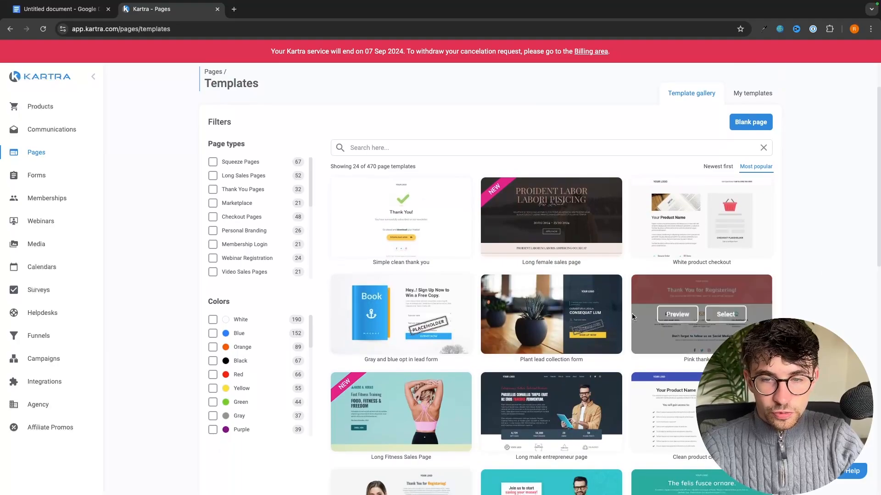
scroll(632, 313, "down", 4)
scroll(632, 312, "down", 7)
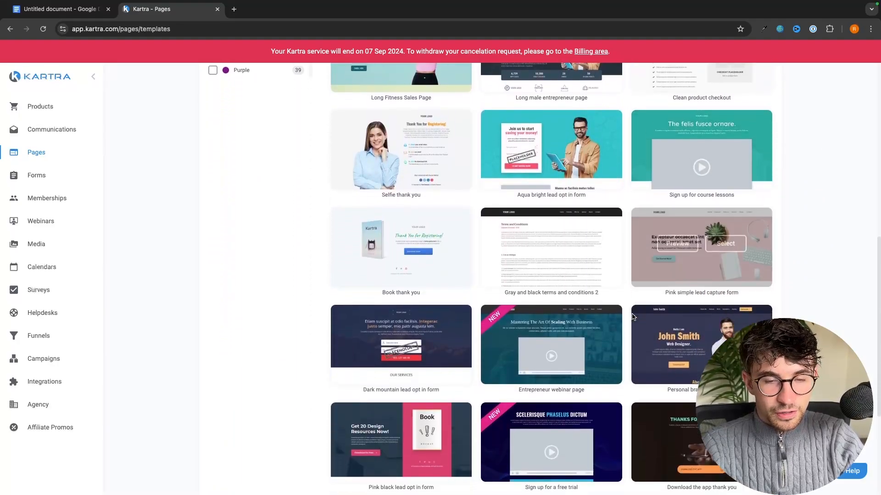
scroll(632, 313, "up", 11)
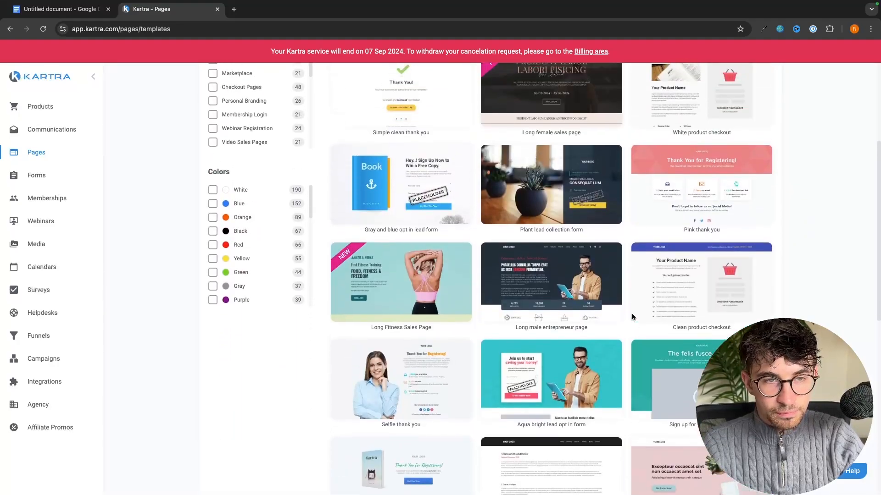
scroll(263, 178, "down", 1)
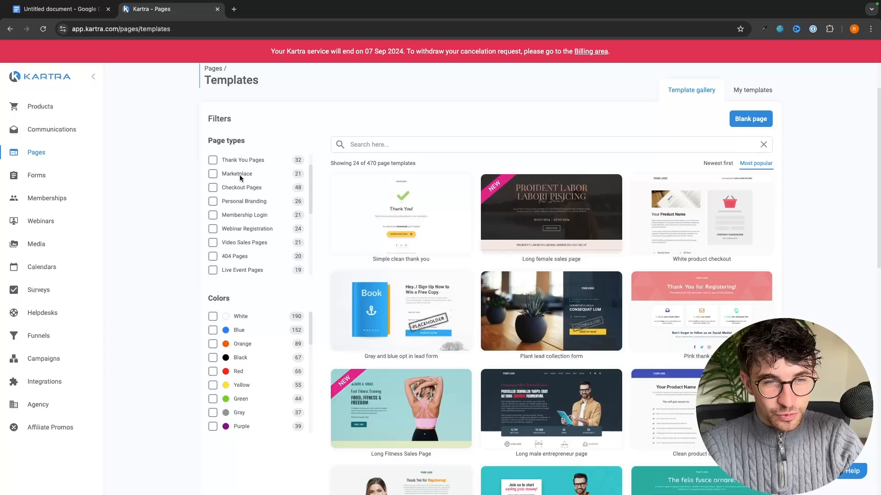
scroll(565, 356, "down", 6)
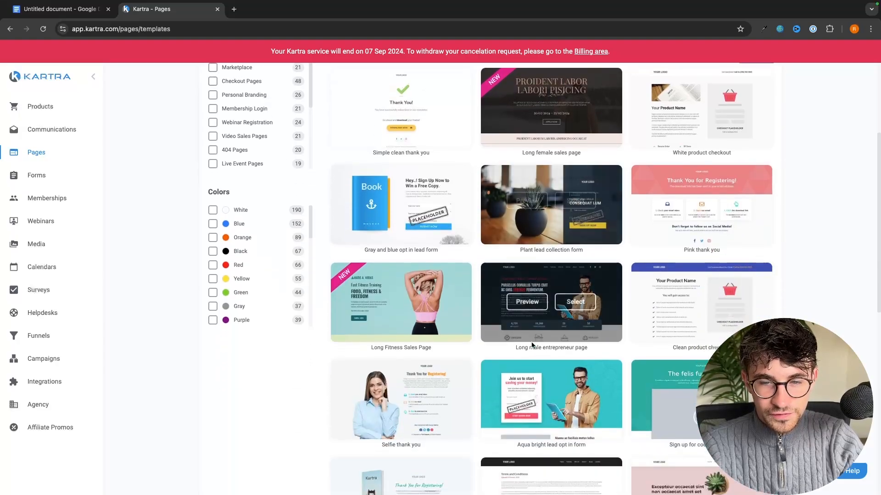
scroll(565, 356, "down", 4)
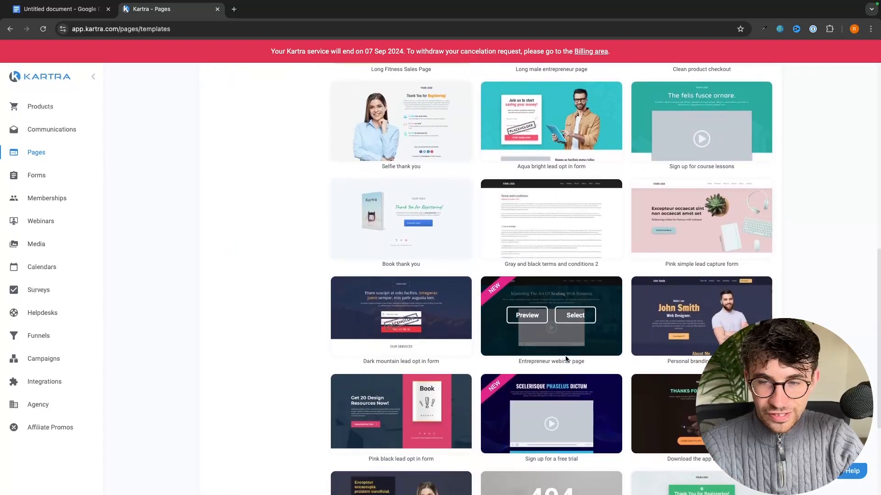
scroll(475, 309, "up", 10)
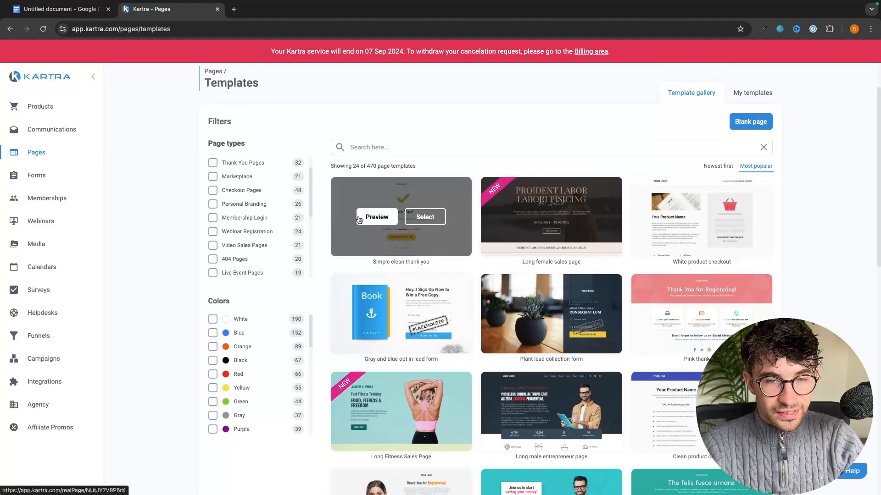
scroll(269, 205, "up", 1)
scroll(269, 208, "up", 1)
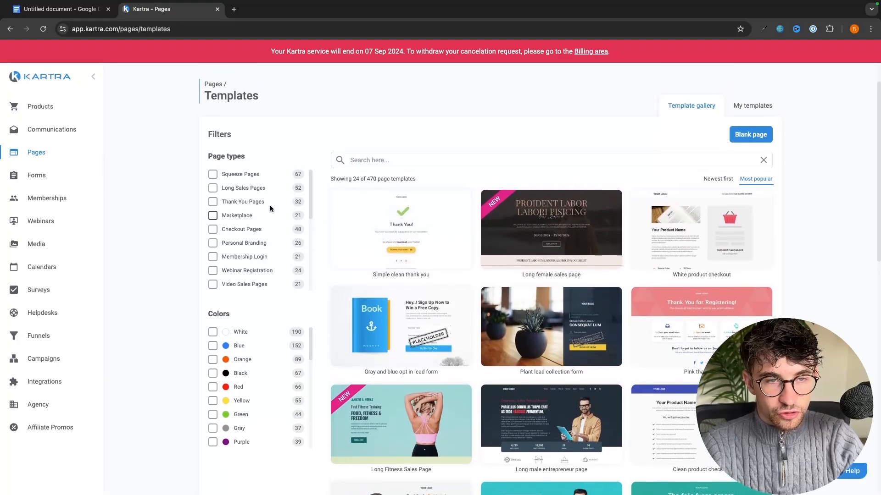
Tick Squeeze Pages under Page types and scroll through the filtered squeeze templates
left_click(213, 175)
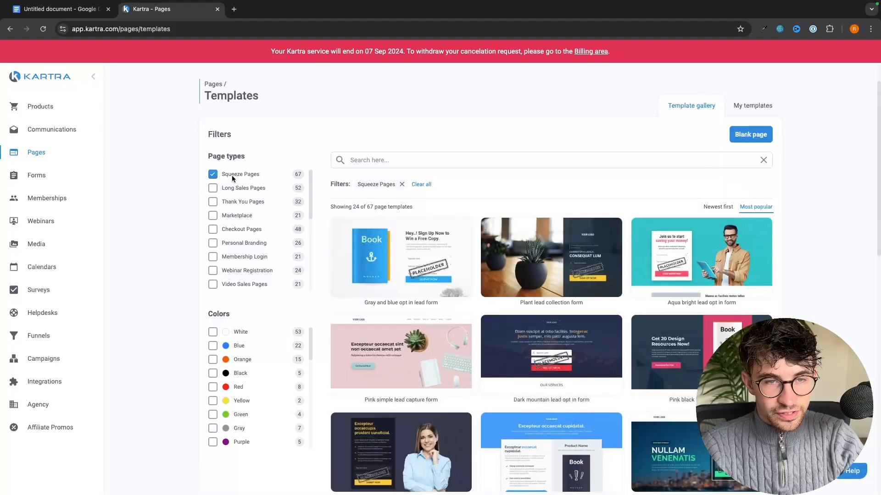
scroll(537, 330, "down", 2)
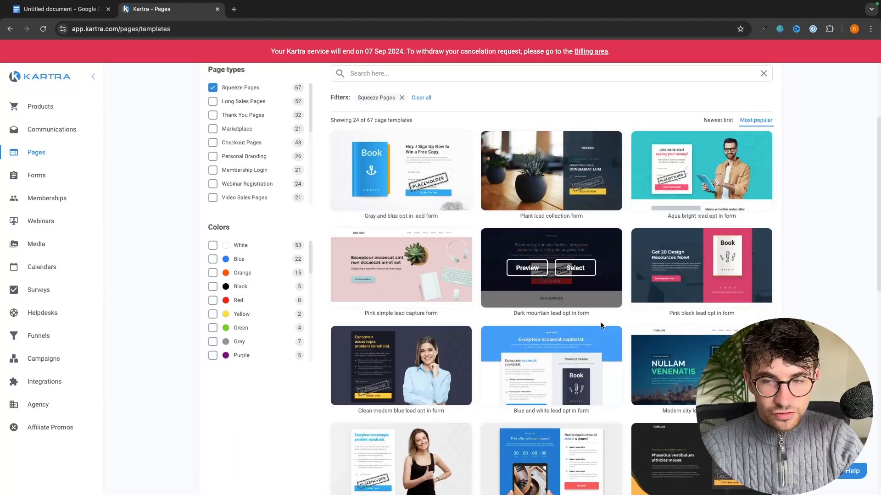
mouse_move(724, 252)
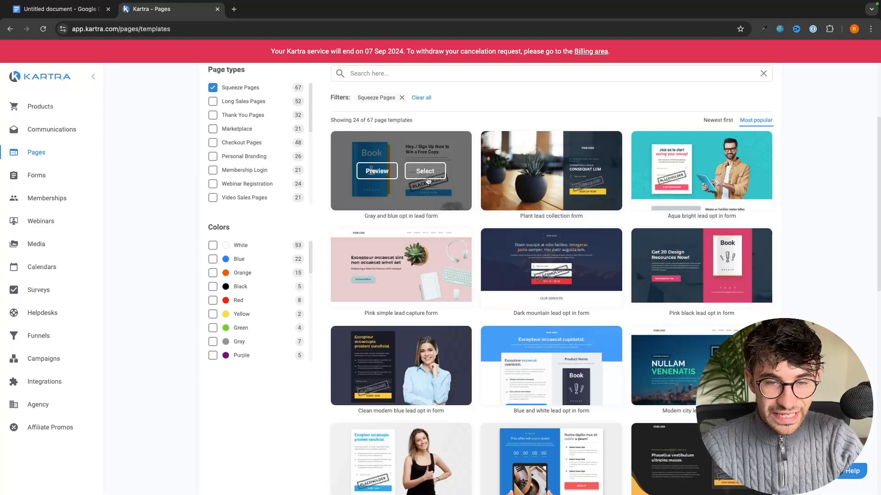
scroll(475, 175, "down", 3)
scroll(475, 175, "up", 3)
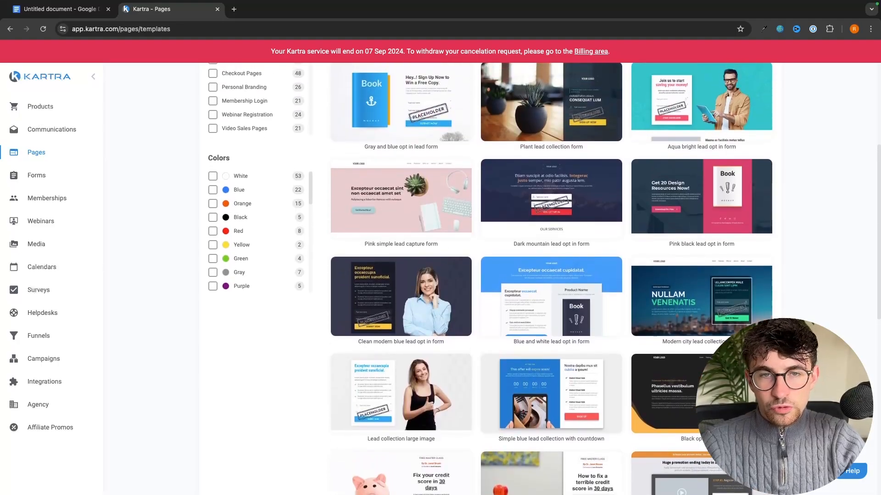
scroll(475, 175, "up", 1)
scroll(475, 175, "down", 1)
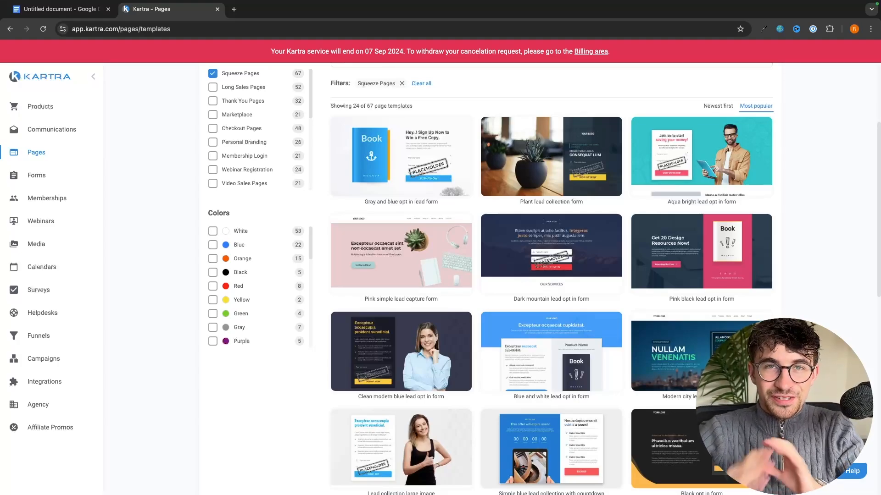
scroll(783, 266, "down", 3)
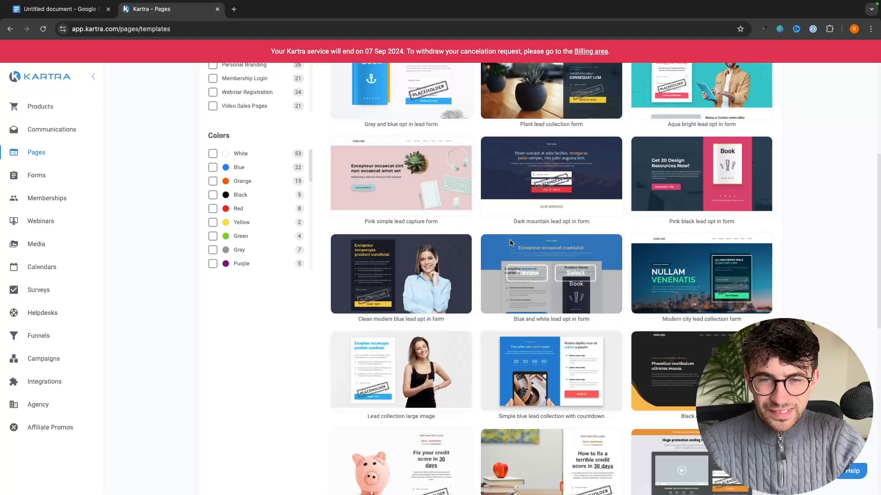
mouse_move(493, 266)
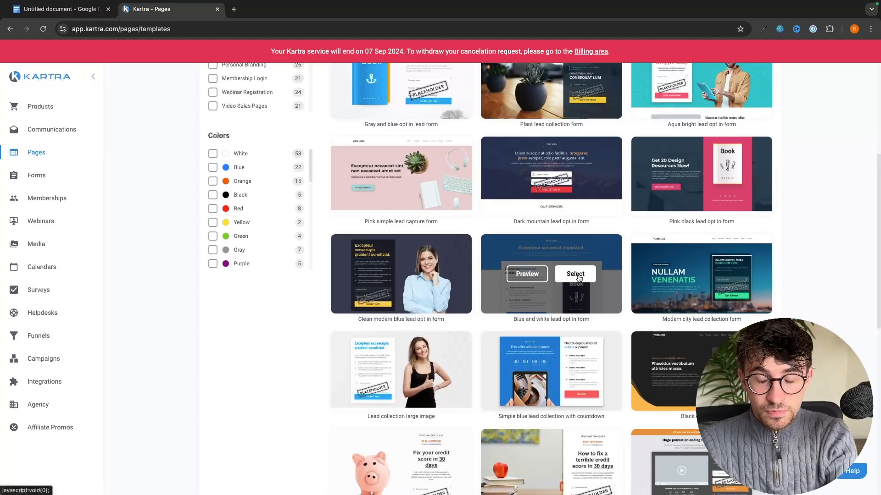
scroll(851, 277, "down", 1)
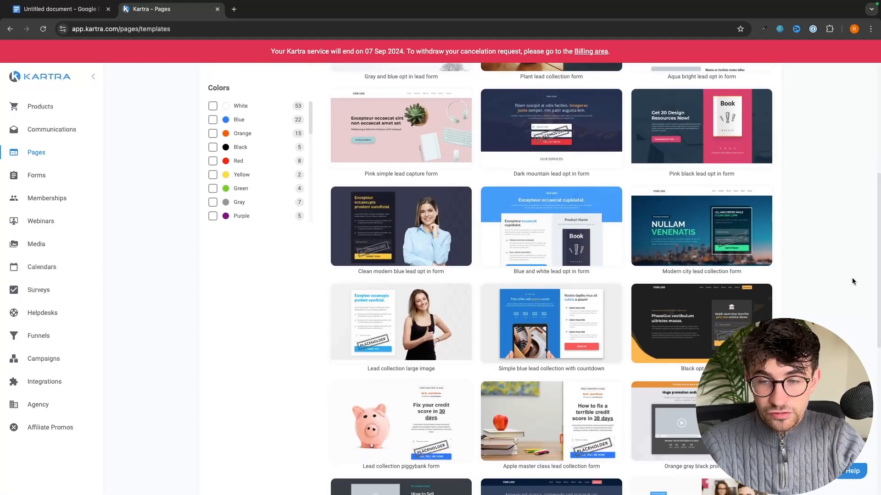
scroll(852, 277, "down", 3)
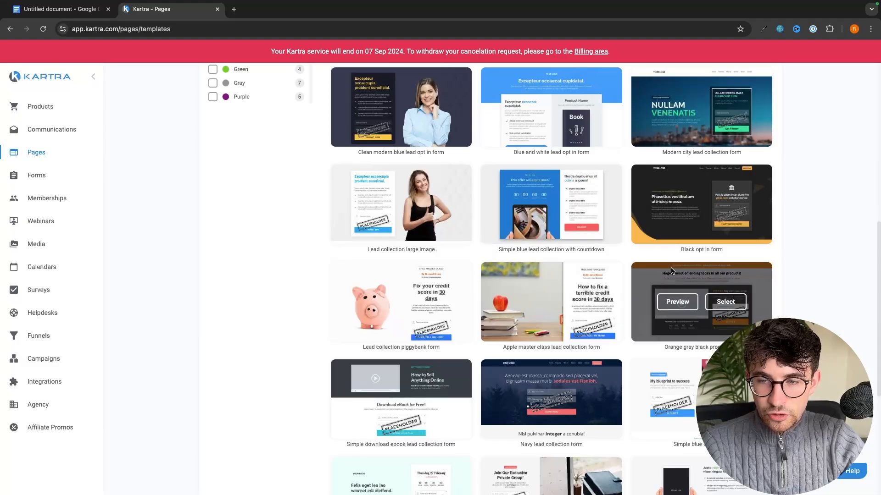
Start a page from the Orange gray template named 'G-force North Landing Page', with no category or site
left_click(735, 308)
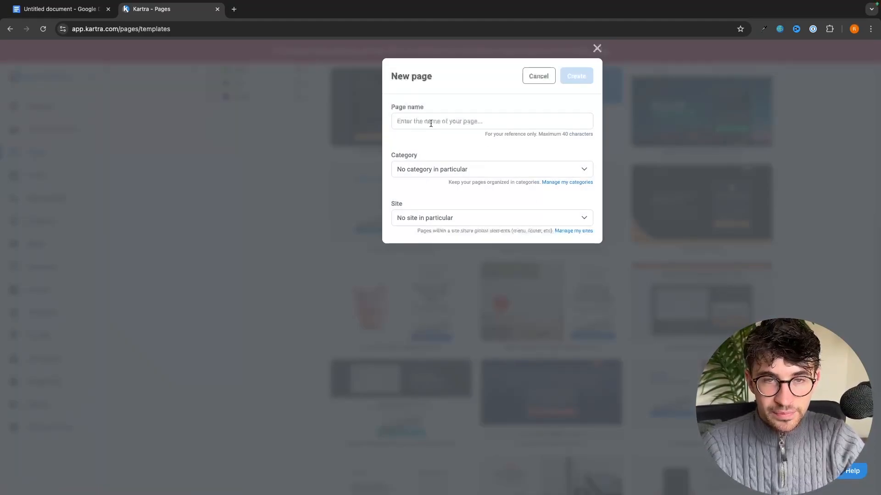
type("G-f")
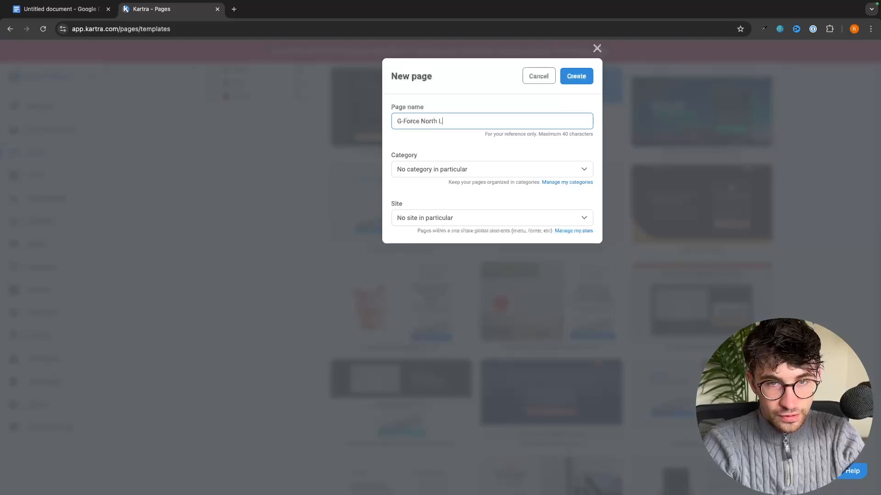
type("orce North Landing Page")
left_click(441, 89)
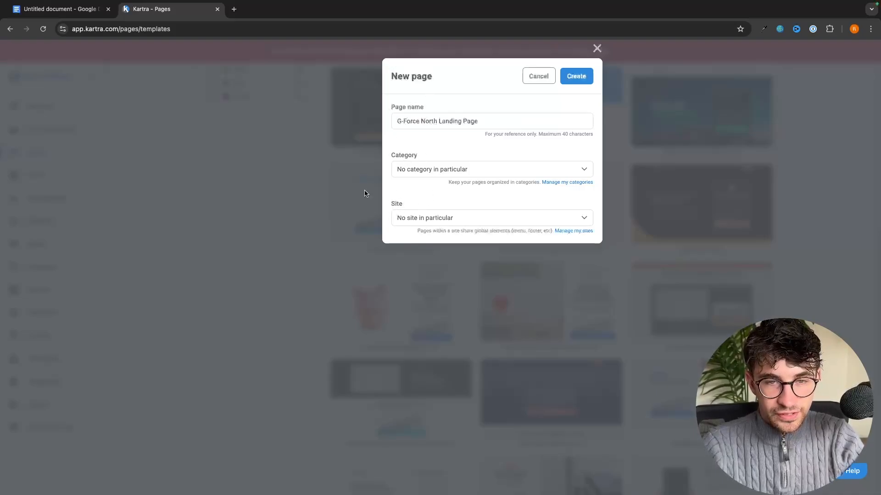
left_click(431, 174)
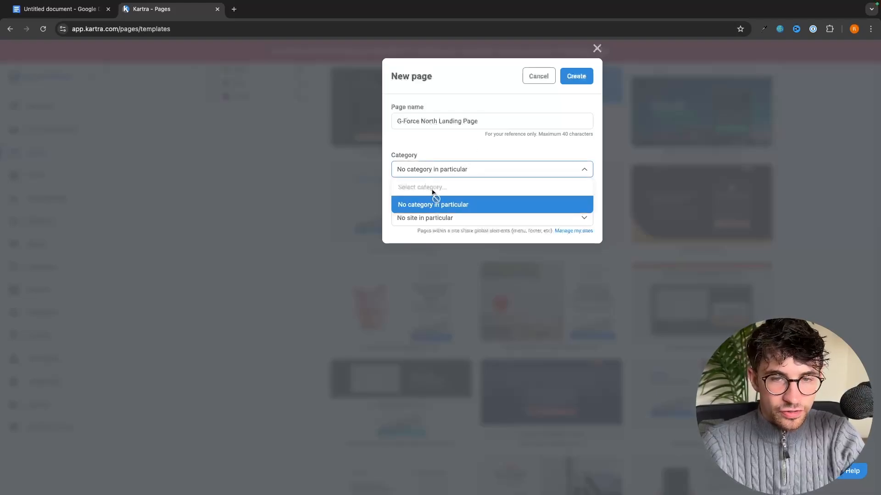
left_click(454, 174)
left_click(413, 218)
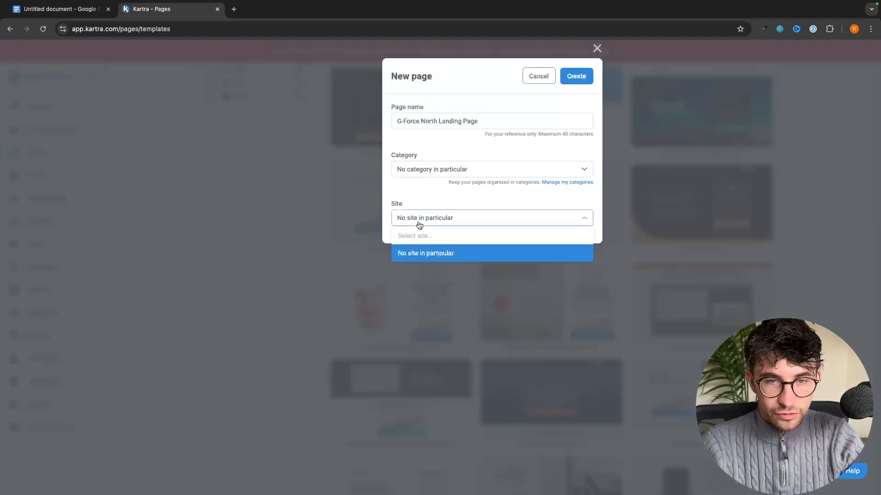
left_click(417, 253)
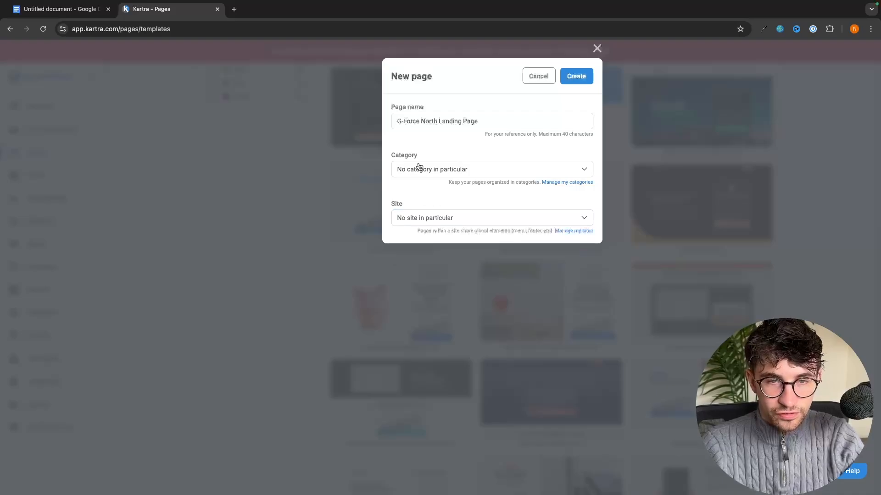
Create the page, go through the builder's introductory tour, and review the template's default content
left_click(577, 78)
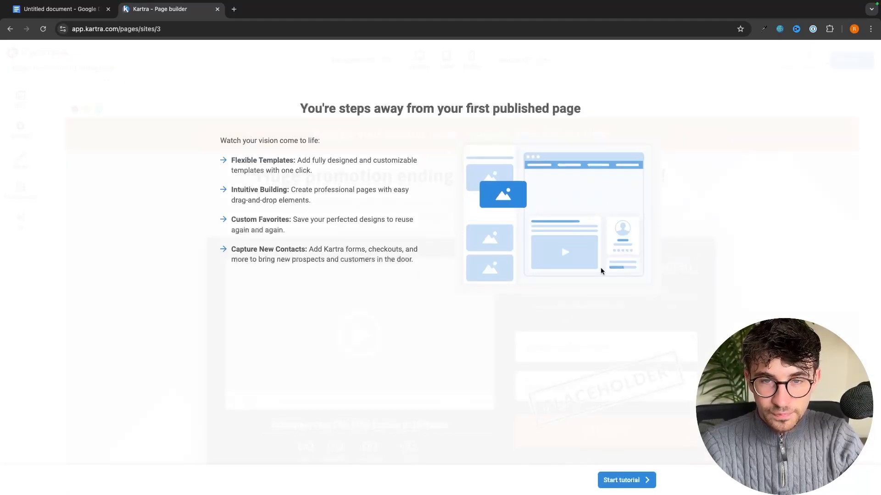
left_click(626, 480)
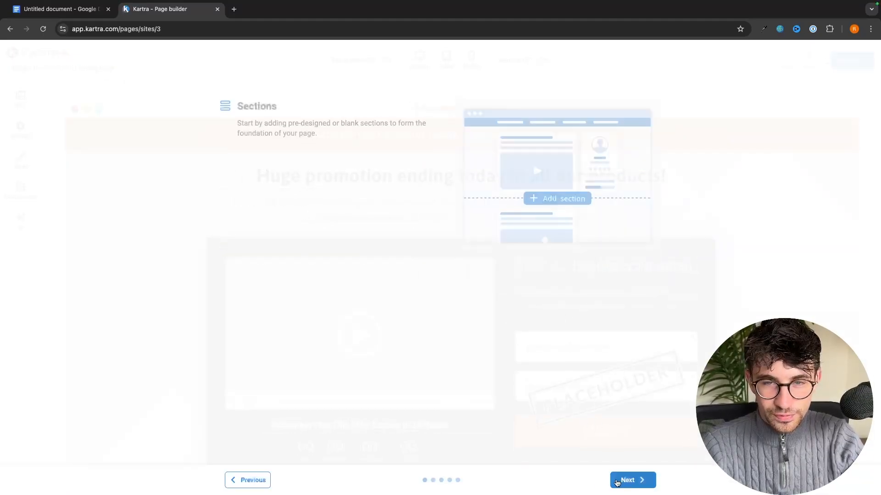
left_click(631, 480)
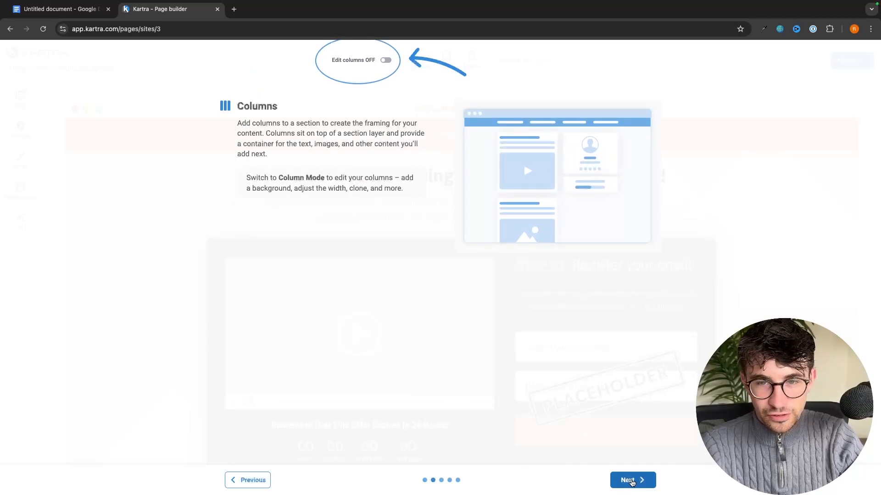
left_click(631, 480)
left_click(631, 480)
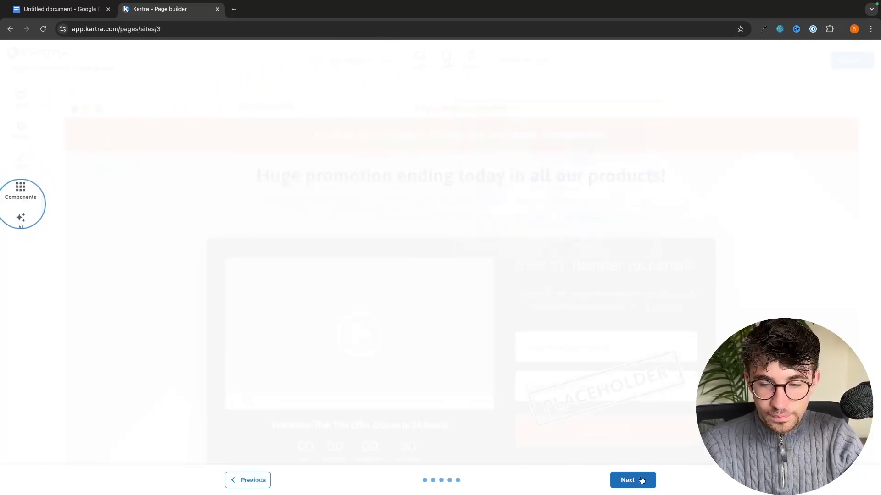
scroll(499, 262, "down", 1)
scroll(499, 261, "up", 5)
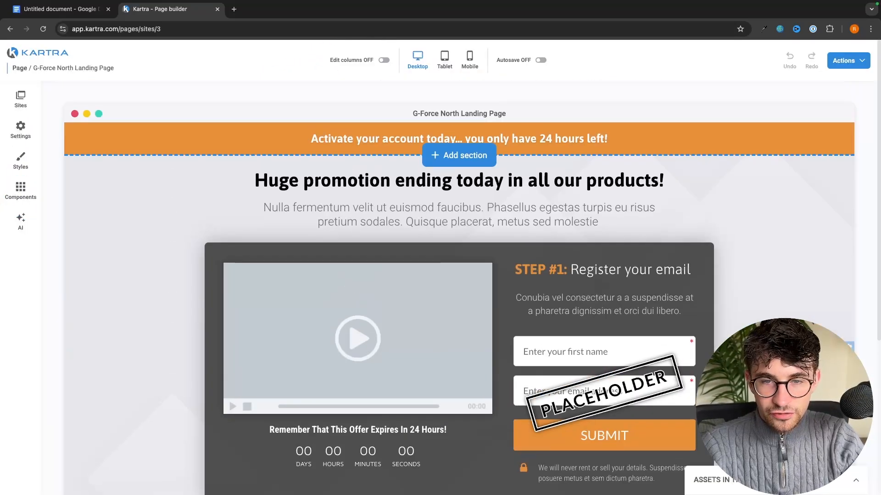
scroll(499, 261, "down", 1)
scroll(504, 264, "down", 1)
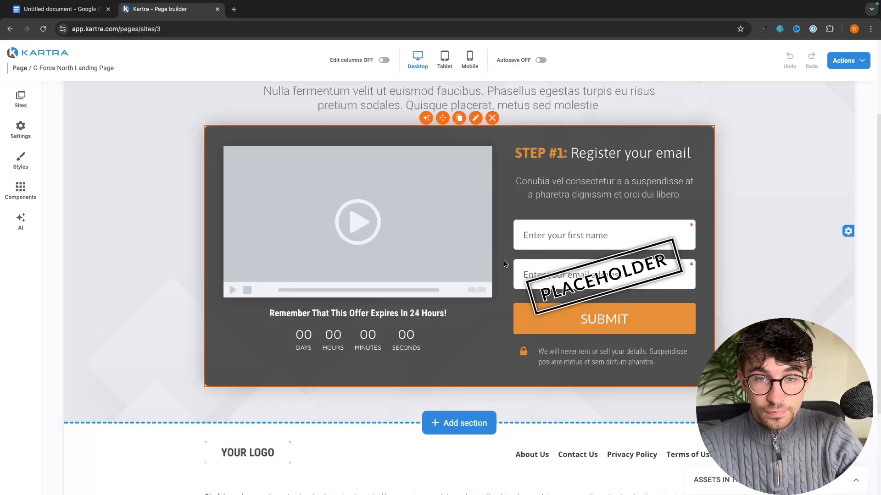
scroll(504, 263, "up", 2)
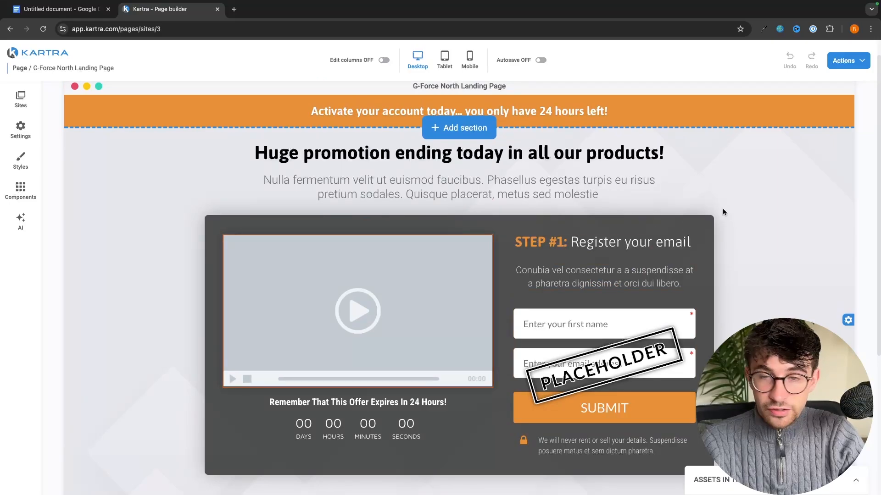
scroll(708, 193, "down", 1)
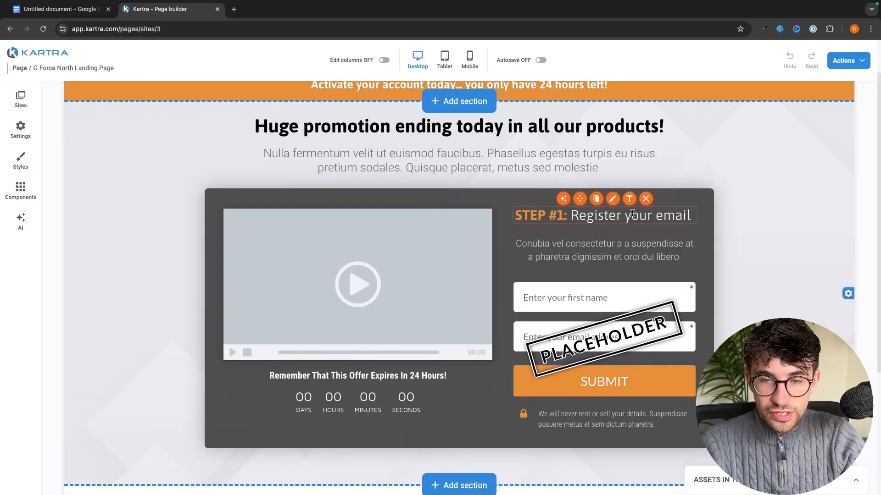
scroll(631, 213, "up", 2)
Overwrite the template headline with 'How To Make Your First $10,000 Online' and reselect it
left_click(455, 174)
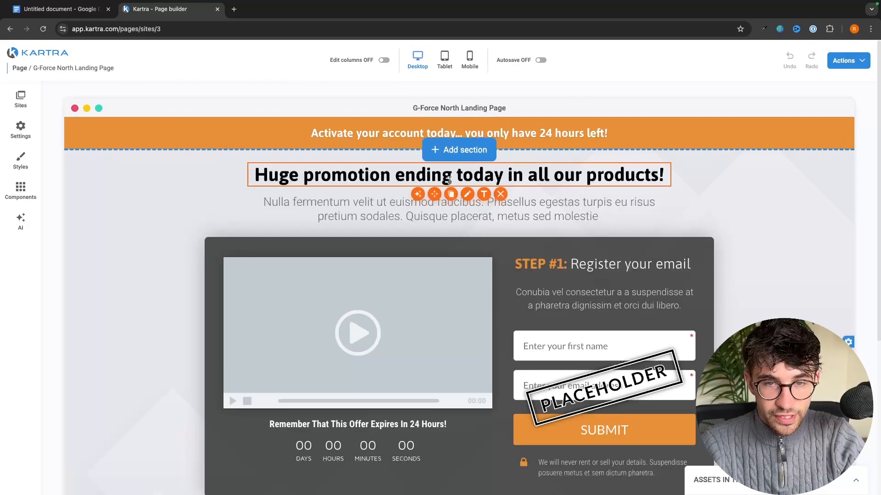
left_click(535, 178)
double_click(535, 177)
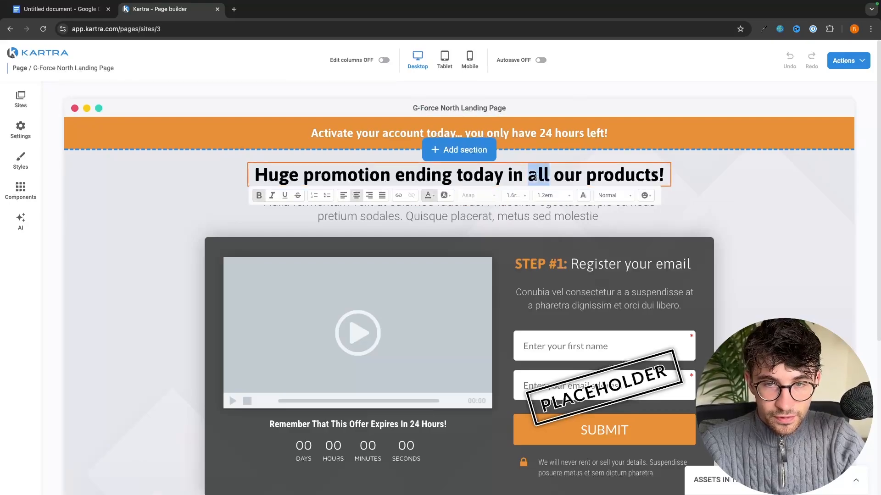
triple_click(535, 178)
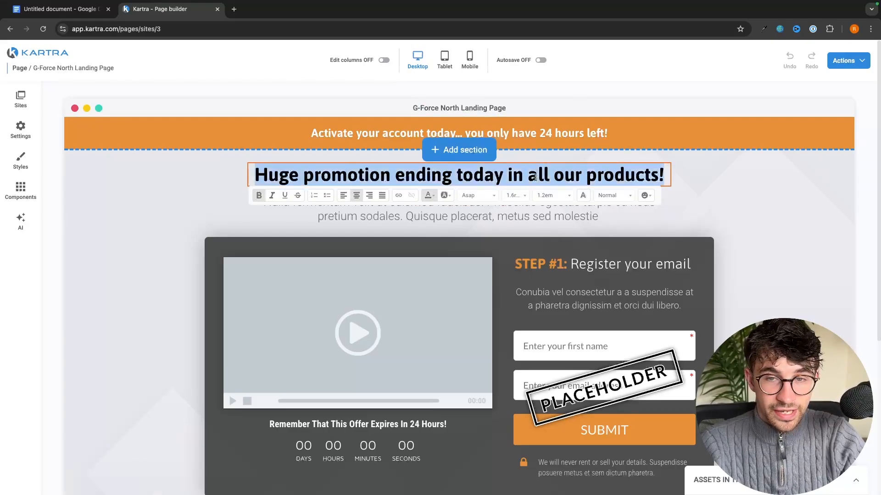
type("How")
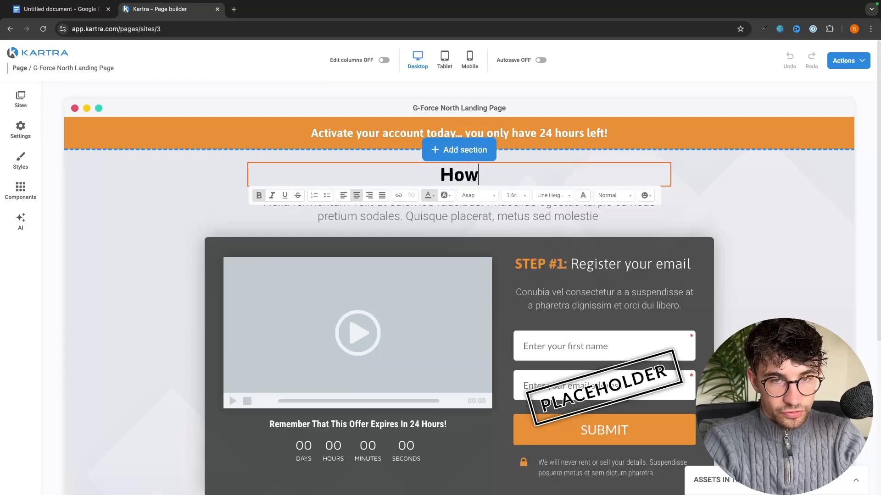
type(" To Make Your First $10,000 Online")
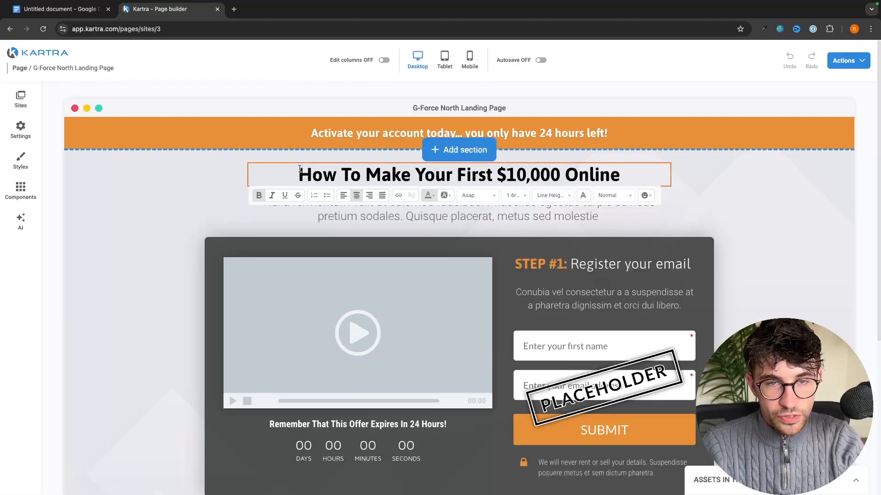
left_click_drag(300, 168, 576, 173)
left_click_drag(629, 173, 299, 170)
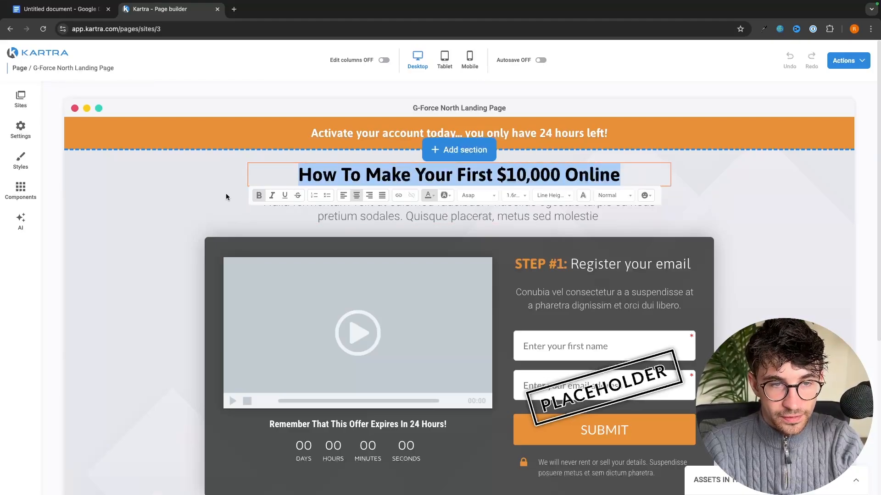
Keep the headline bold without italics or underline, and centre-align it
left_click(259, 195)
left_click(259, 196)
left_click(272, 197)
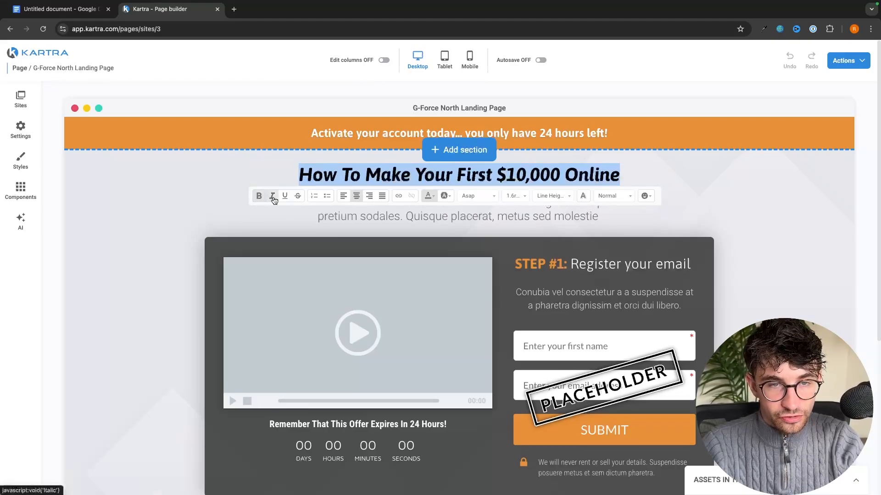
left_click(272, 196)
left_click(285, 196)
left_click(285, 196)
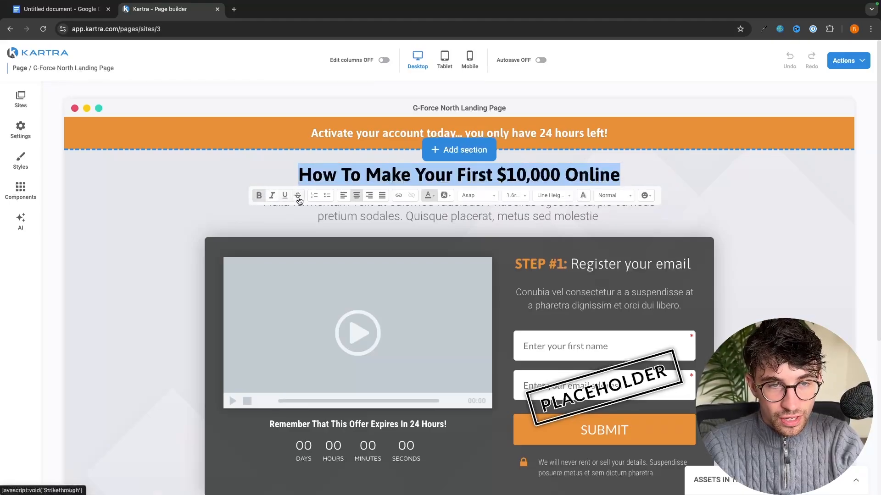
left_click(343, 196)
left_click(358, 198)
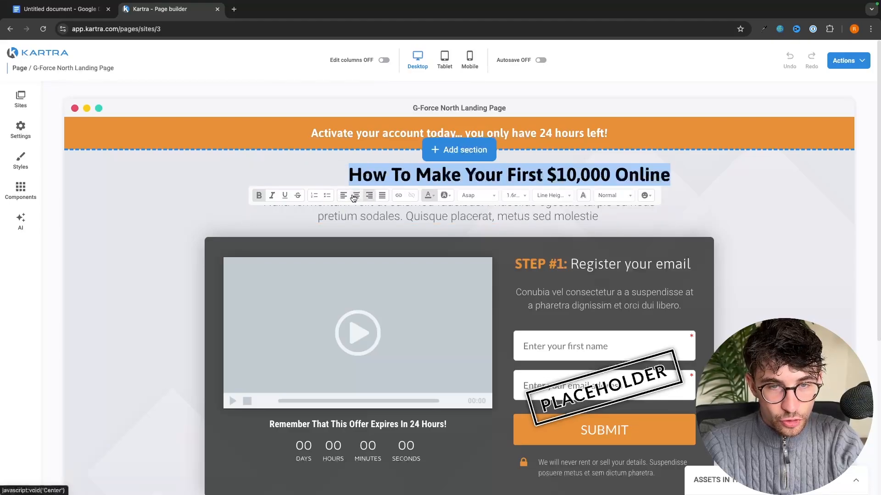
left_click(353, 198)
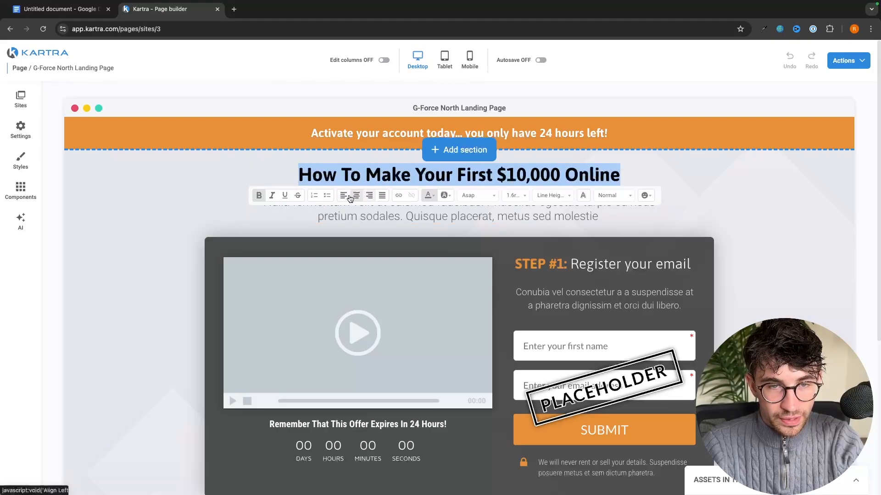
Make the headline text blue, leaving it with no background colour
left_click(433, 198)
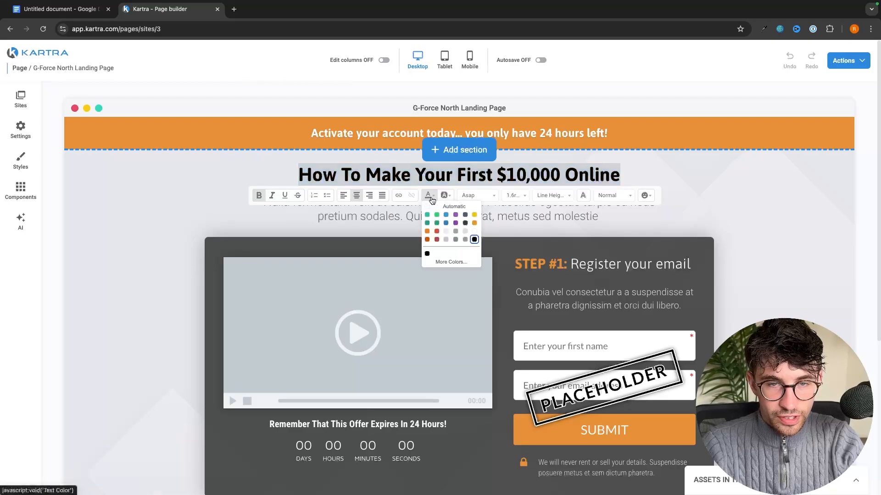
left_click(447, 216)
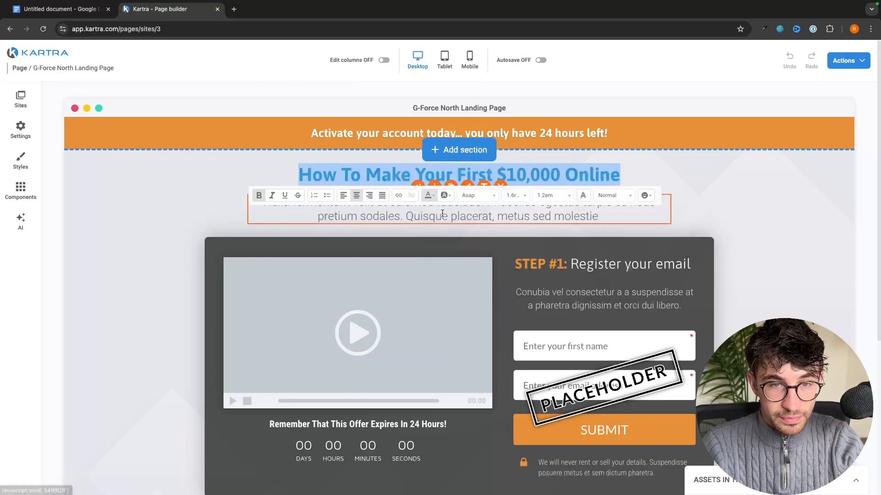
left_click(444, 195)
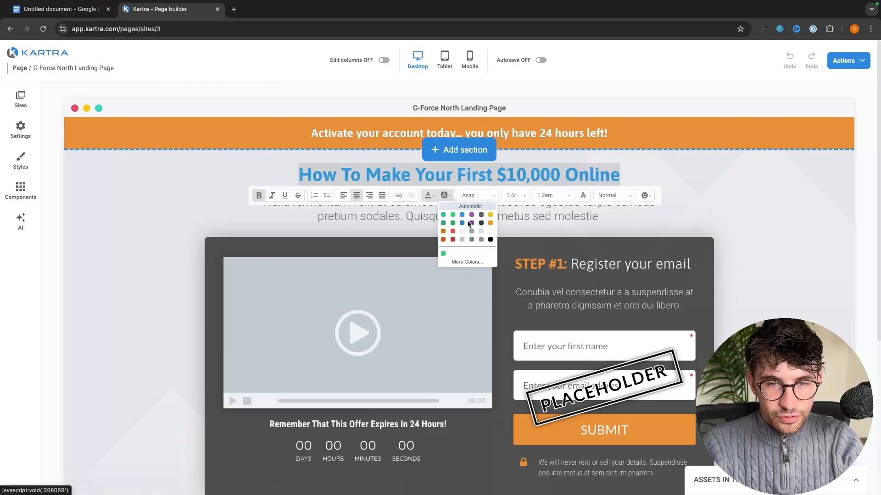
left_click(446, 218)
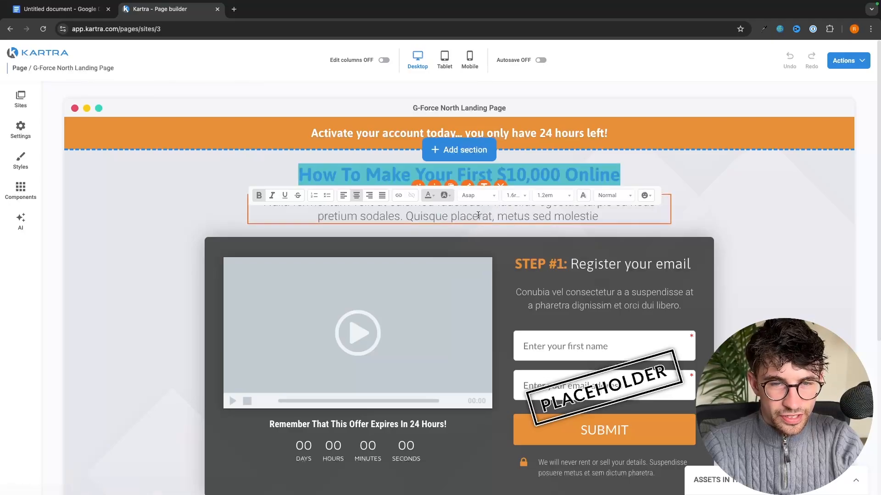
left_click(449, 198)
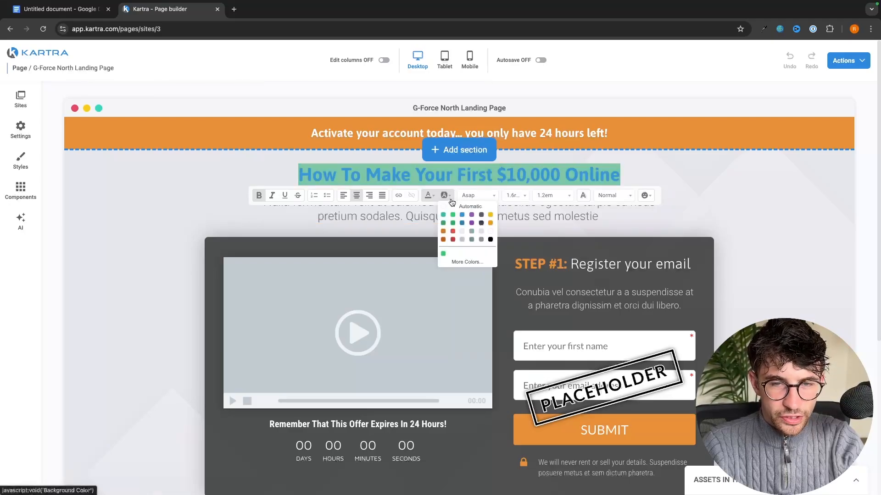
left_click(450, 209)
Set the headline font to Montserrat
left_click(482, 196)
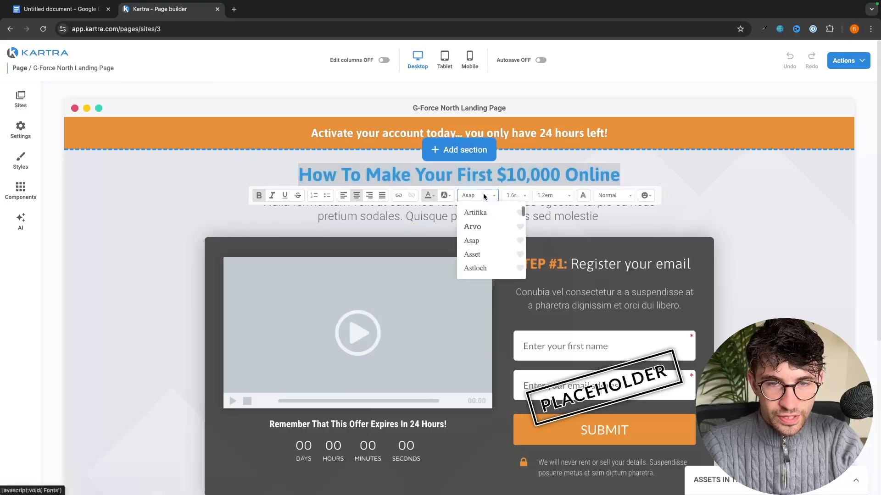
scroll(491, 252, "down", 8)
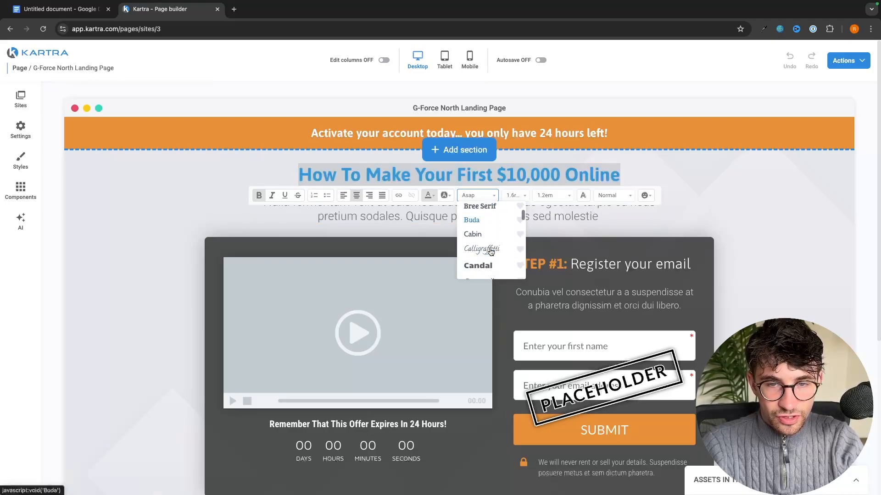
scroll(491, 252, "down", 15)
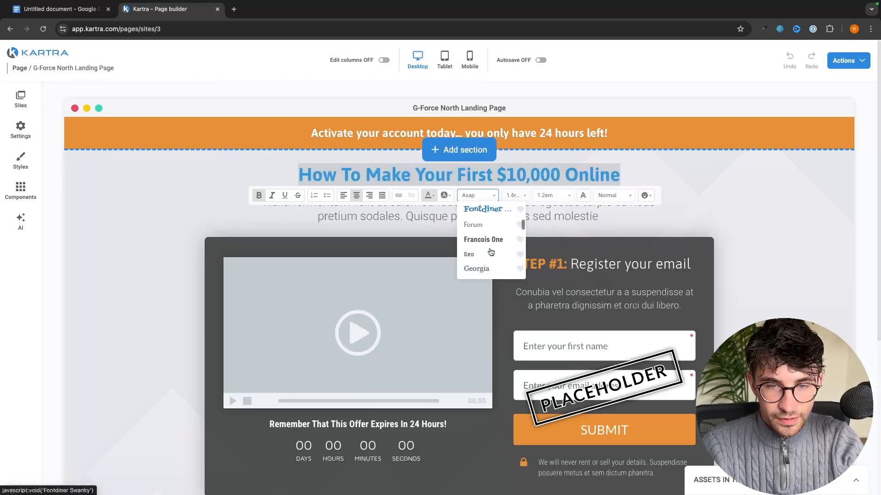
scroll(490, 252, "down", 12)
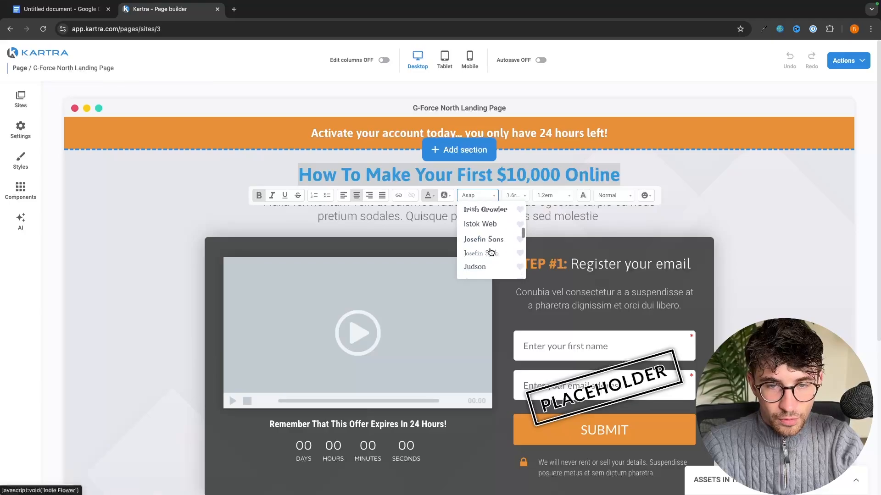
scroll(490, 252, "down", 8)
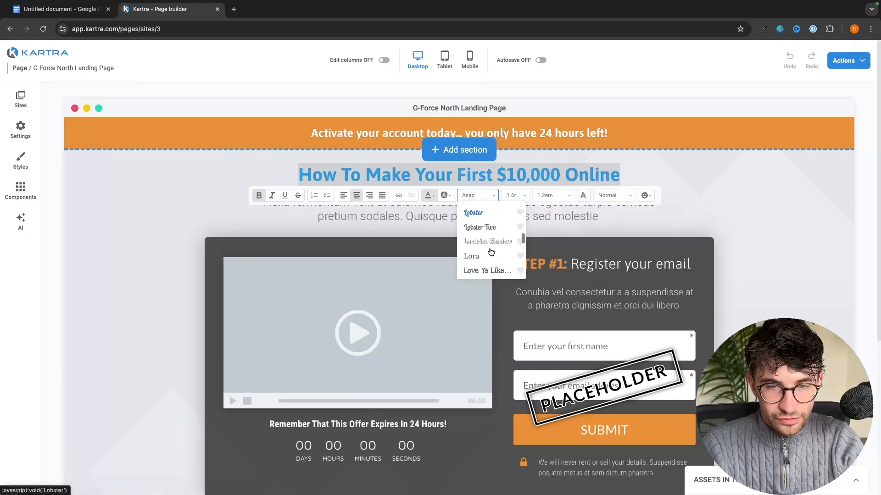
left_click(494, 247)
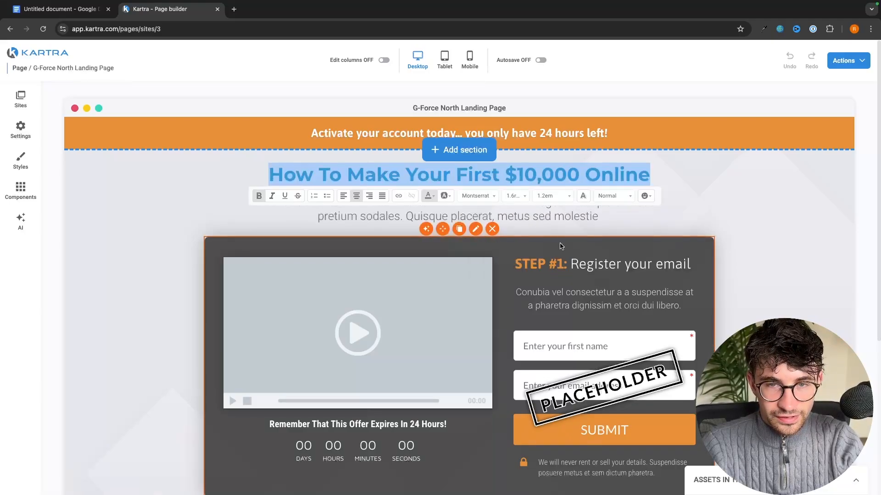
Paste 'This free video shows you step-by-step how to make your first $10,000 online with no experience' over the subtitle paragraph
left_click(399, 165)
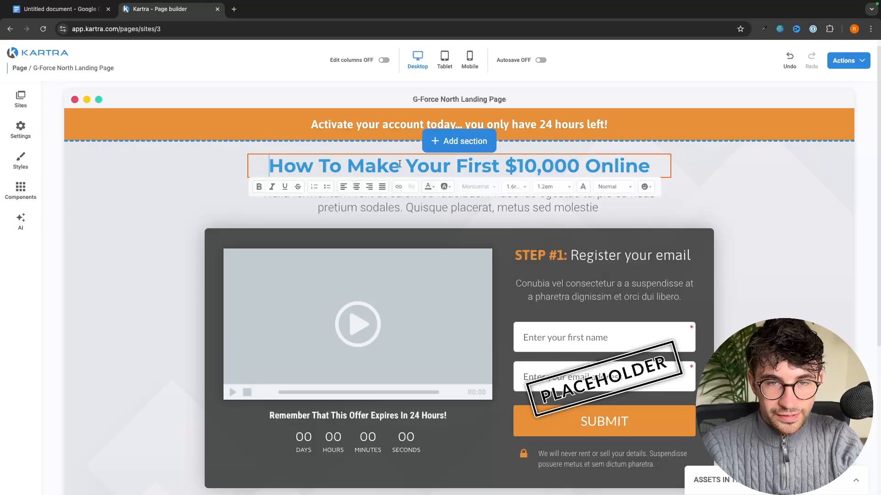
left_click(616, 197)
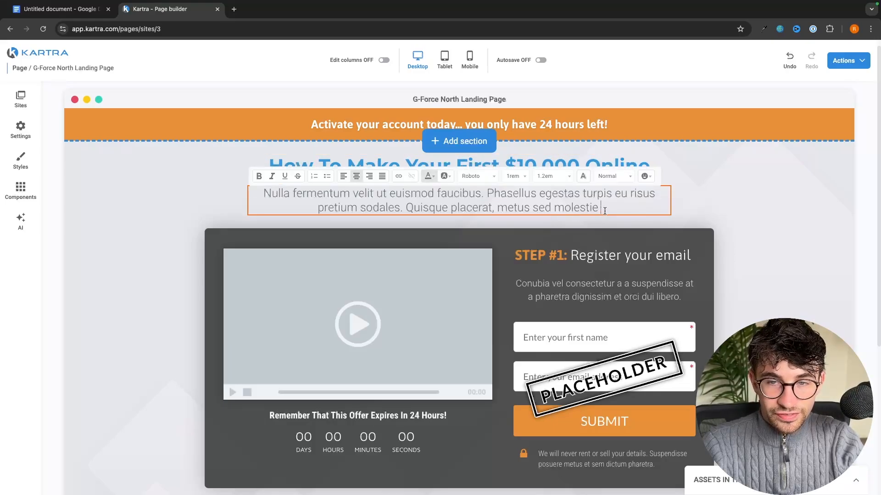
left_click_drag(605, 210, 264, 193)
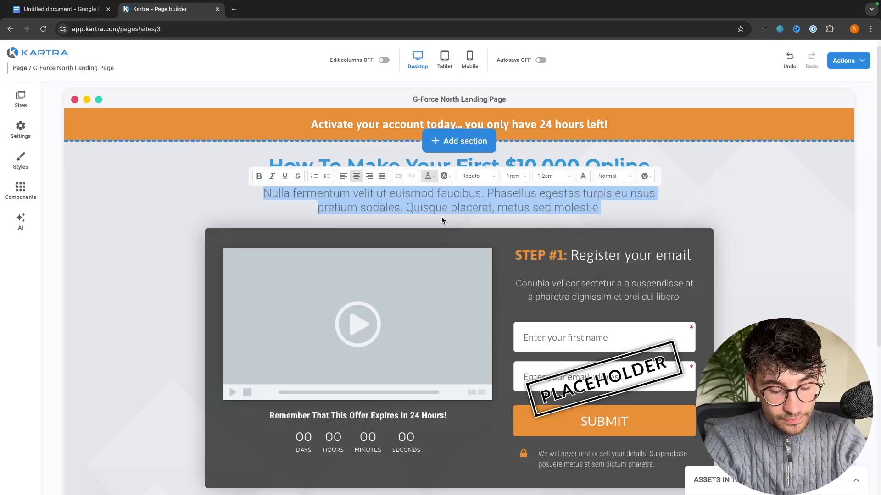
type("This free video shows you step-by-step how to make your first $10,000 online with no experience")
Select and then deselect the step description text further down the page
scroll(442, 219, "down", 2)
left_click(668, 214)
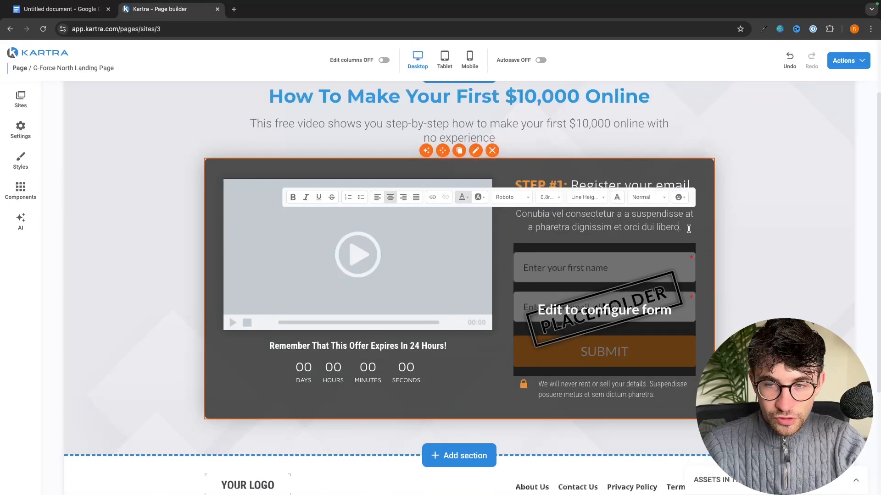
left_click_drag(682, 227, 508, 213)
left_click(702, 225)
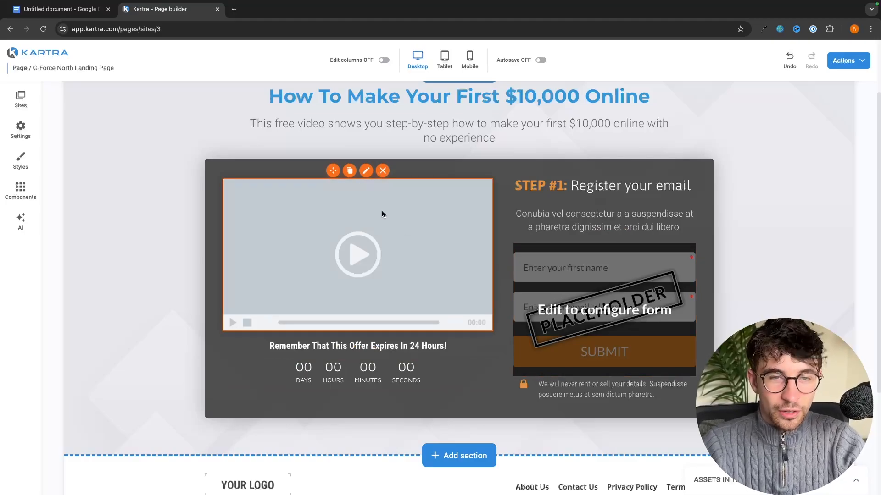
Open the video element's settings and compare YouTube, Wistia and Vimeo sources before keeping Kartra-hosted
left_click(367, 170)
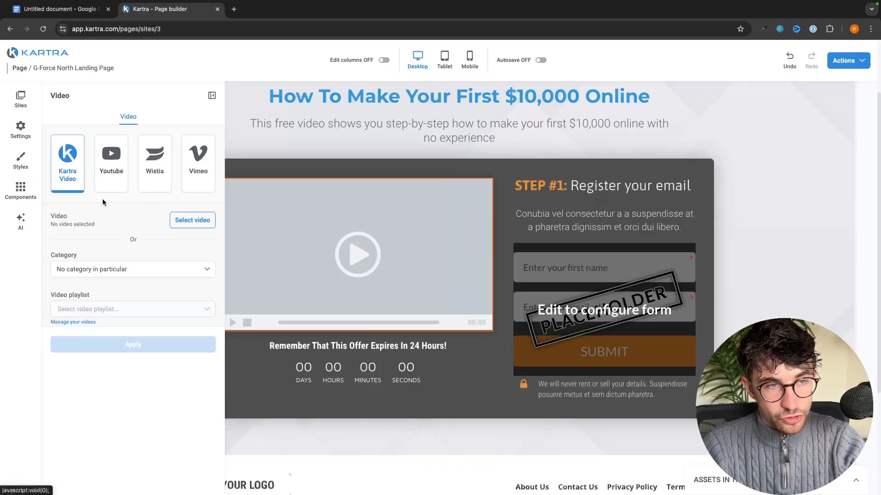
left_click(125, 156)
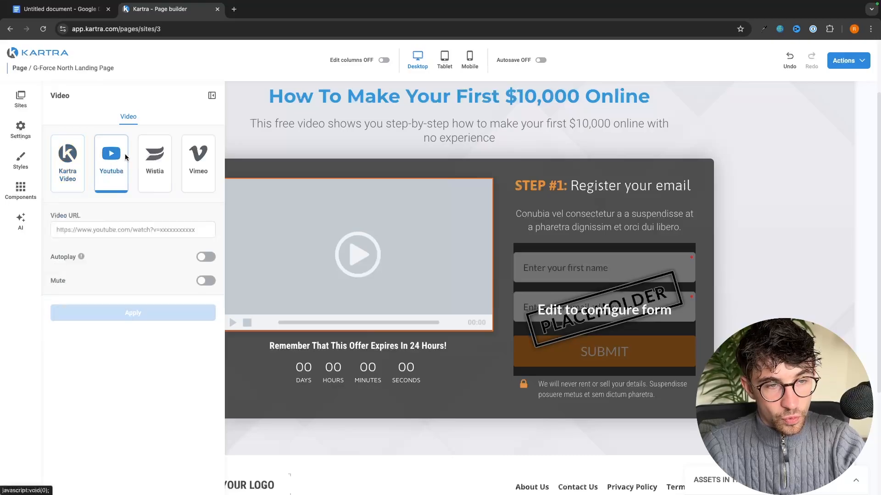
left_click(165, 174)
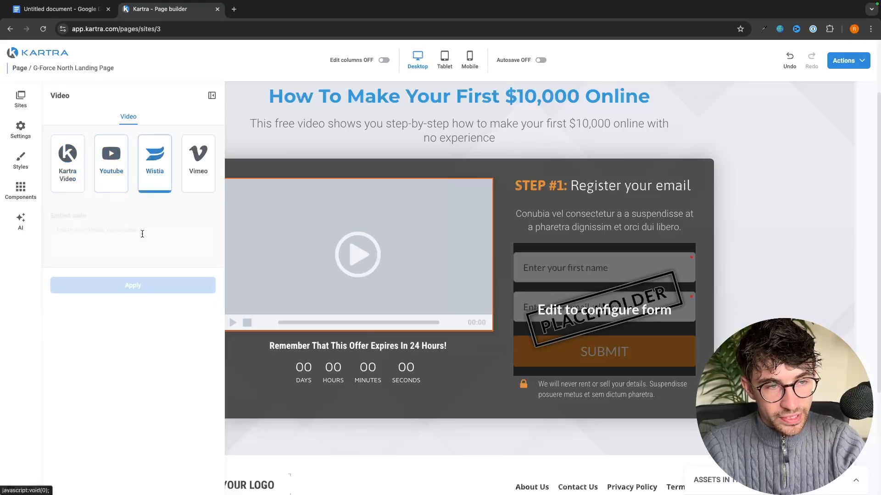
left_click(202, 170)
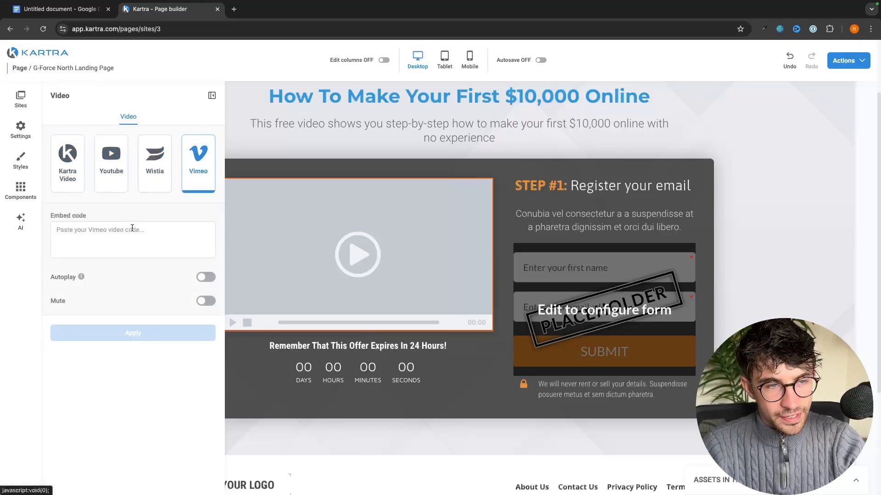
left_click(58, 173)
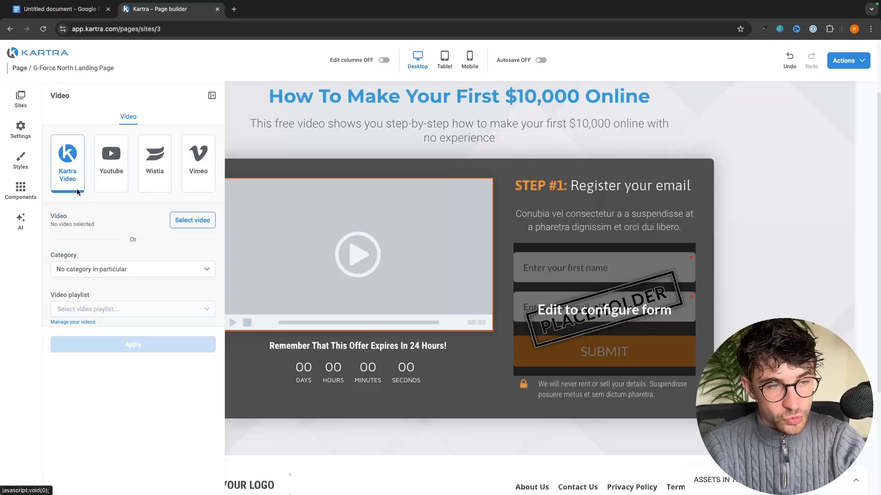
Insert ahrefs_alternatives.mp4 from the video library into the player
left_click(186, 222)
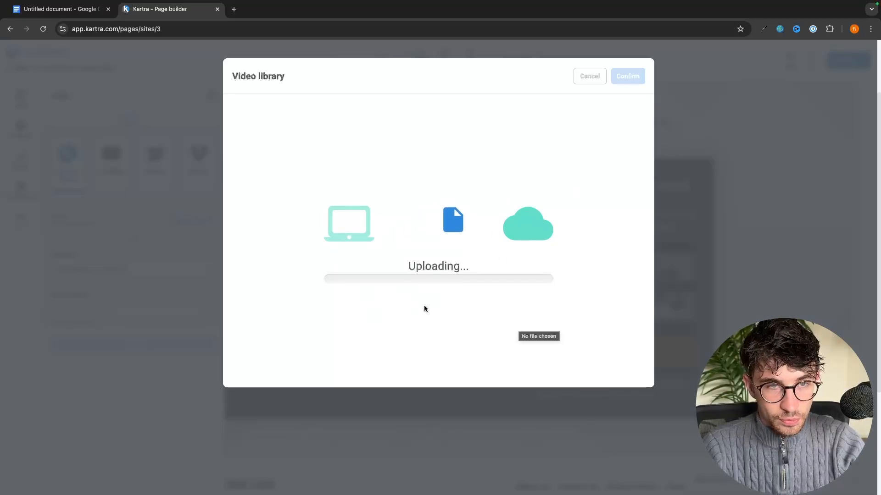
left_click(379, 168)
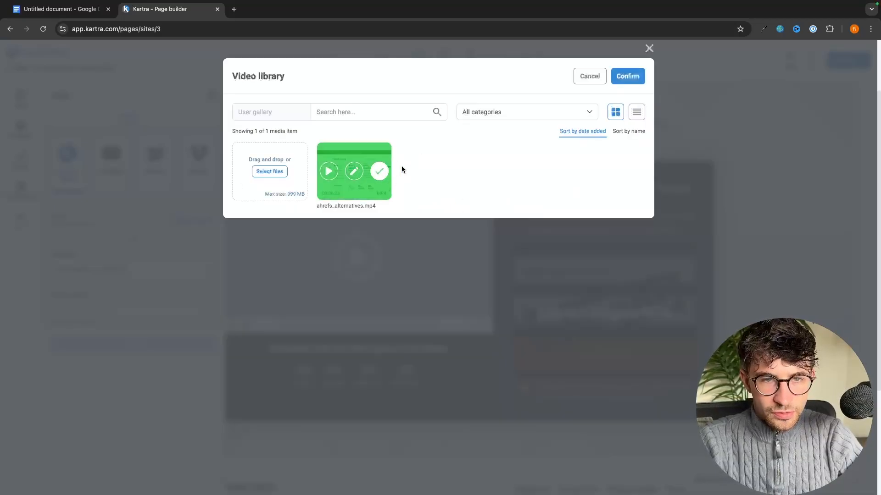
left_click(617, 86)
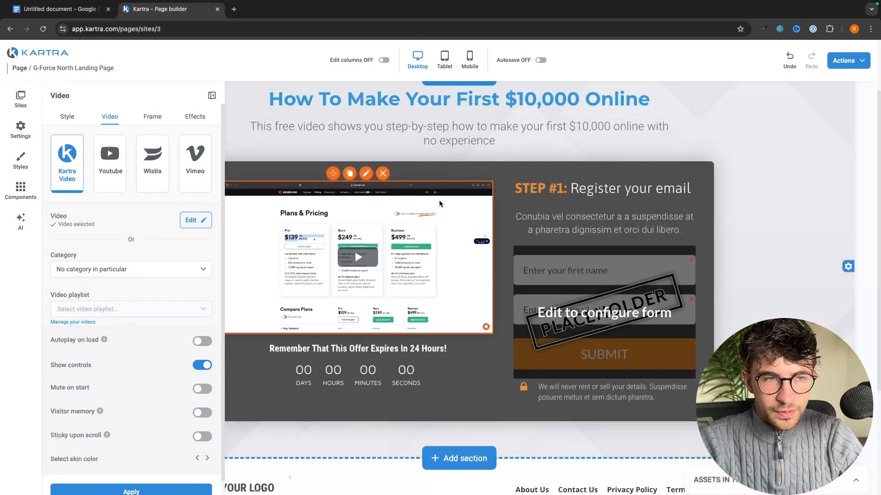
Close the video settings and delete the video element beside the form
left_click(212, 95)
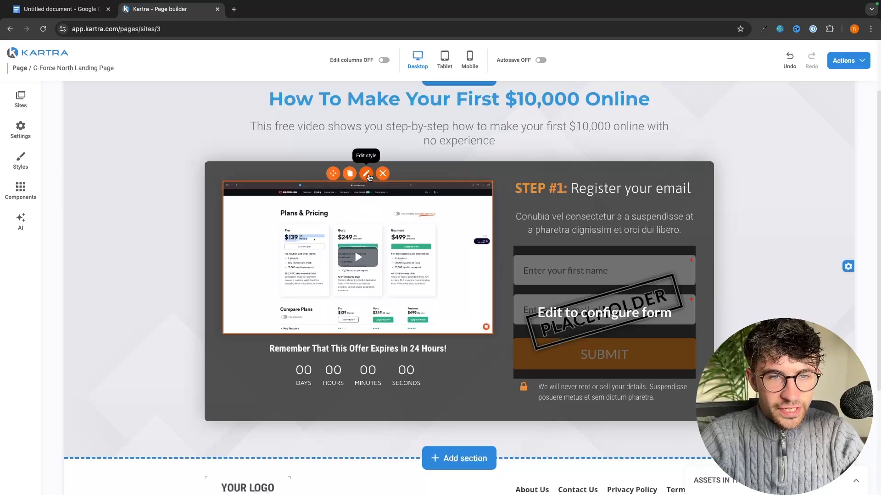
left_click(383, 175)
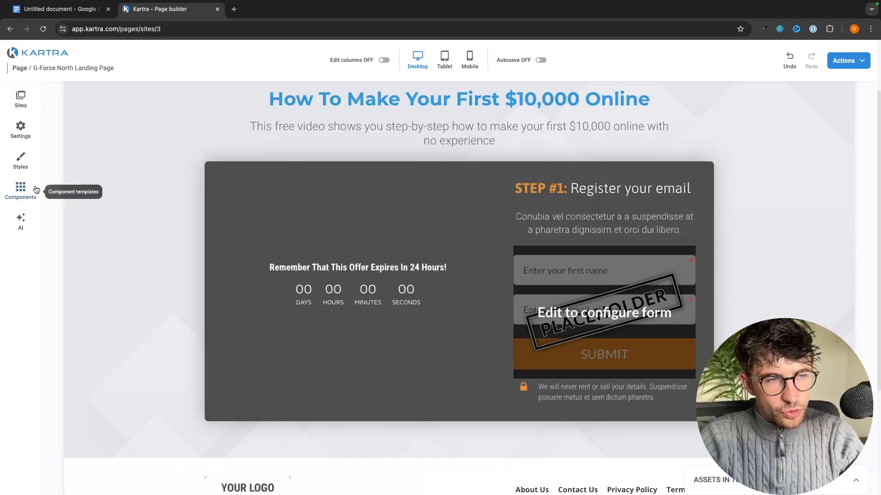
Drag an Image 1 component from Components into the left column above the countdown
left_click(21, 187)
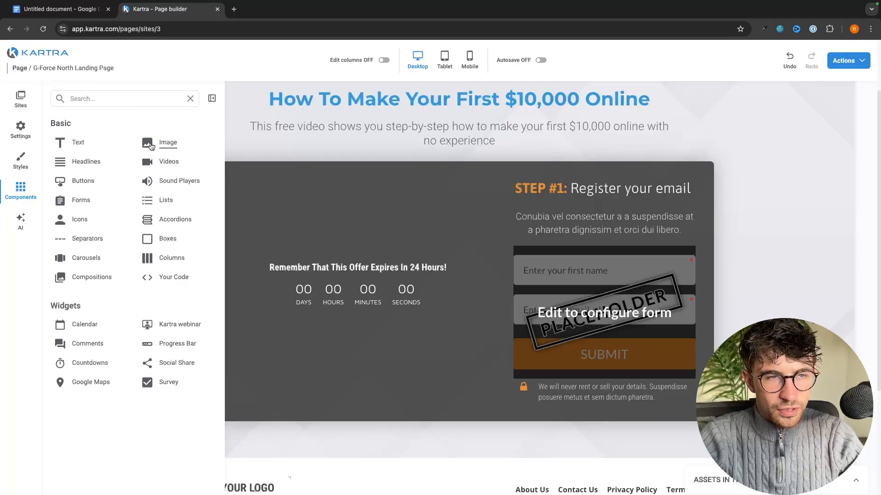
left_click(151, 145)
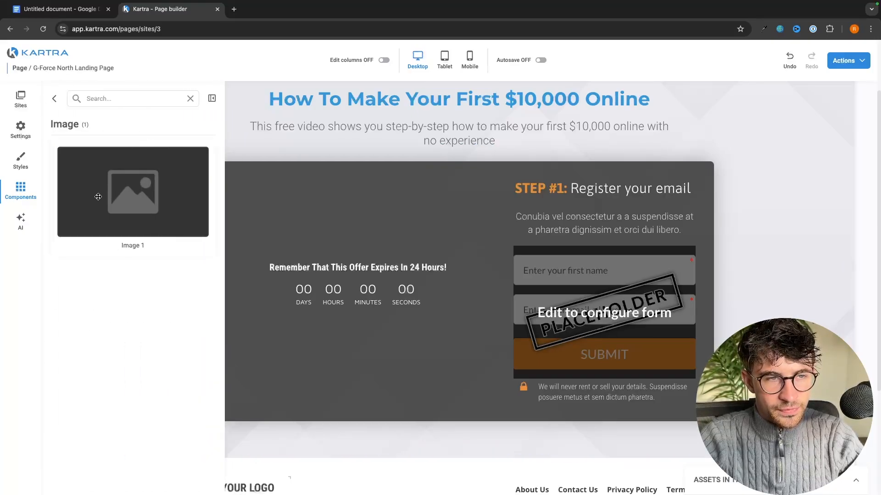
left_click_drag(98, 197, 371, 382)
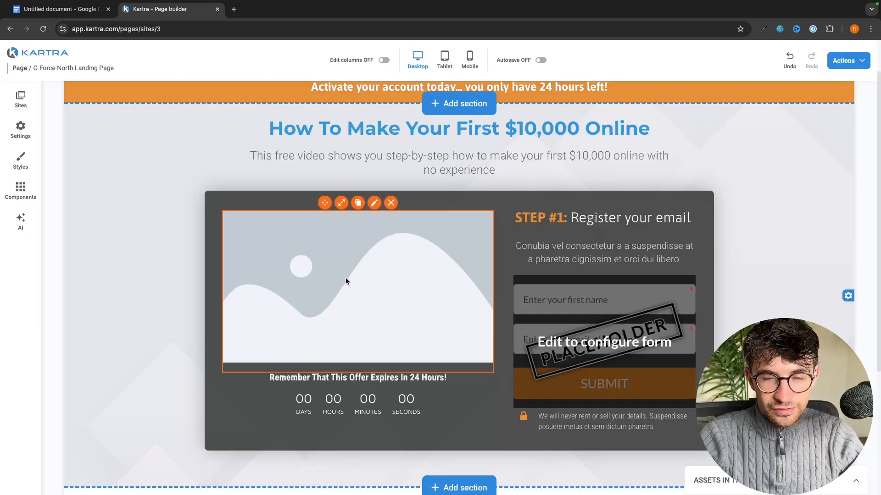
Upload the 'book' image file from the computer and apply it as the placeholder's picture
left_click(374, 203)
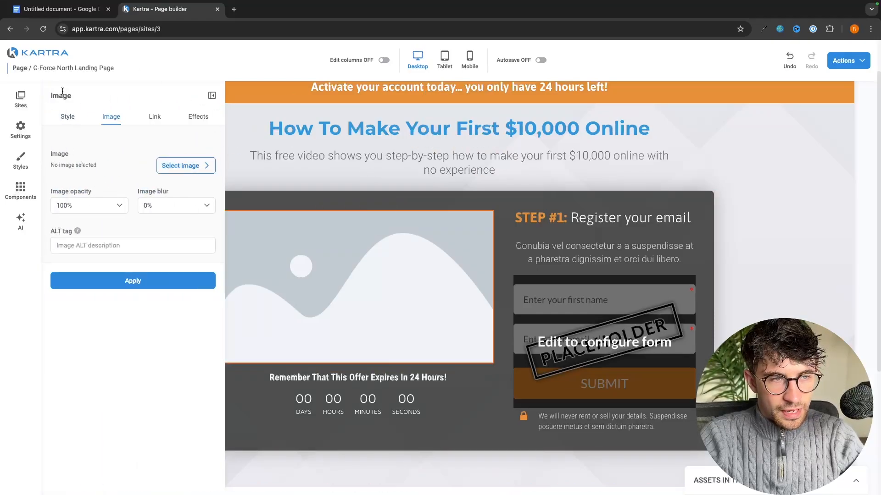
left_click(187, 167)
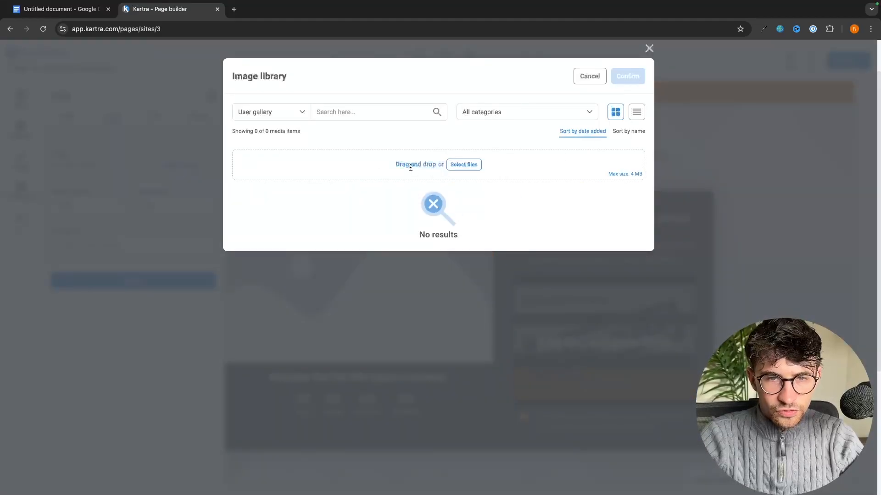
left_click(471, 165)
left_click(560, 159)
type("book")
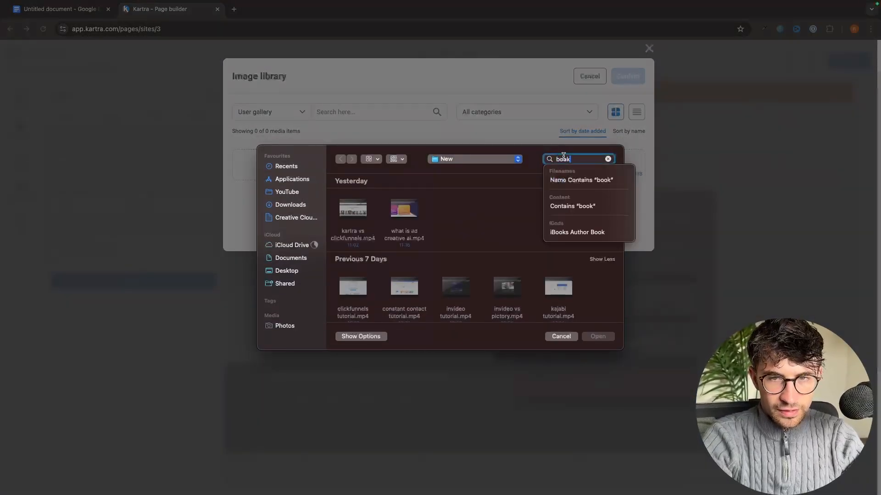
key("Return")
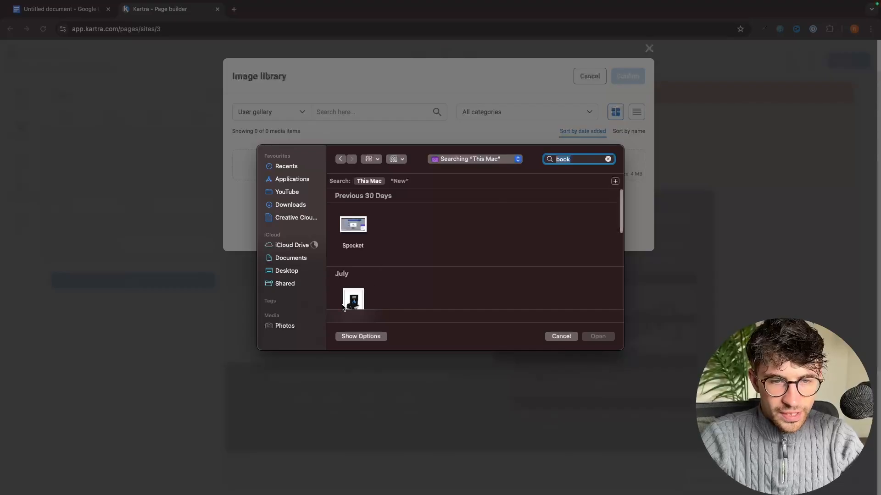
left_click(354, 292)
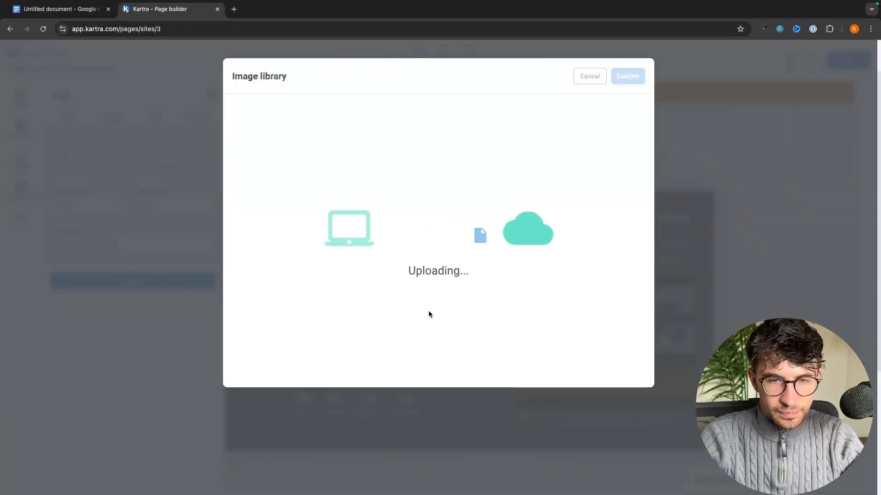
left_click(378, 172)
left_click(625, 83)
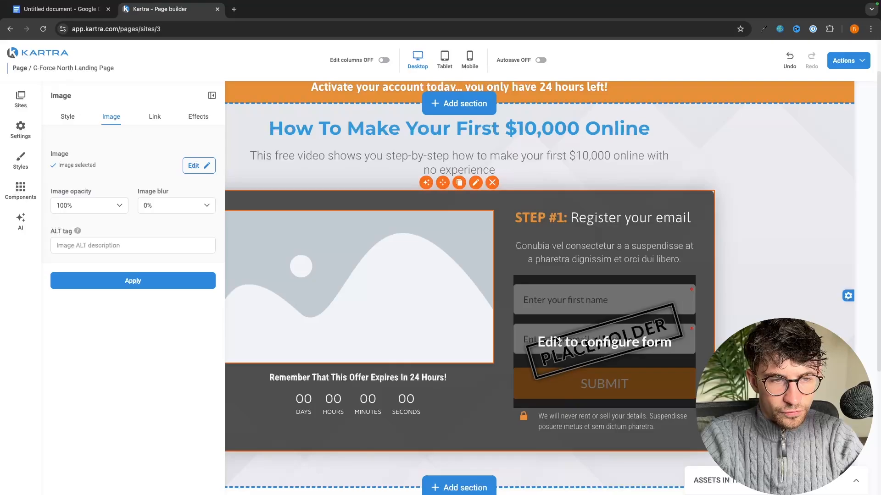
left_click(129, 282)
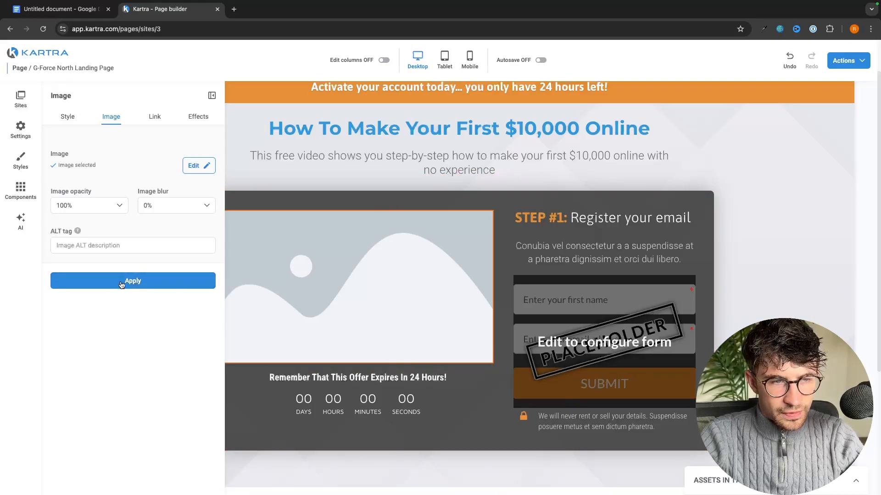
left_click(137, 282)
scroll(320, 298, "down", 3)
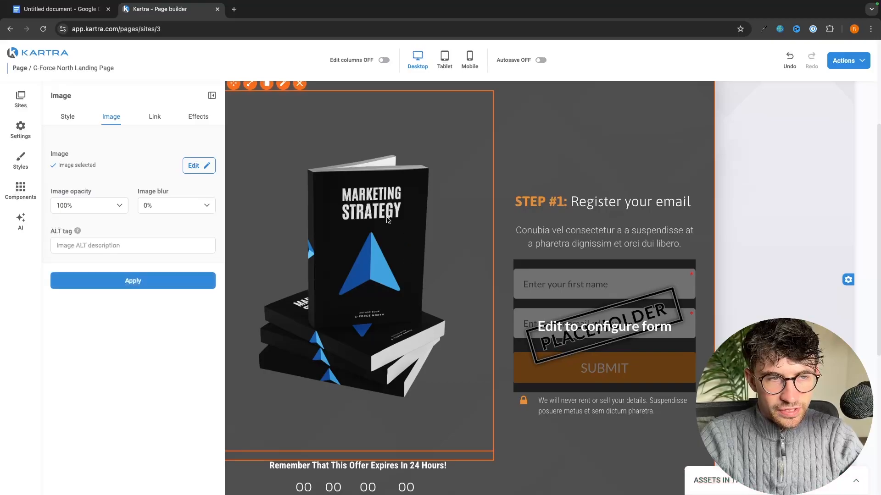
Reapply the image settings and shrink the Marketing Strategy book image from 100% to 38%
scroll(427, 275, "up", 1)
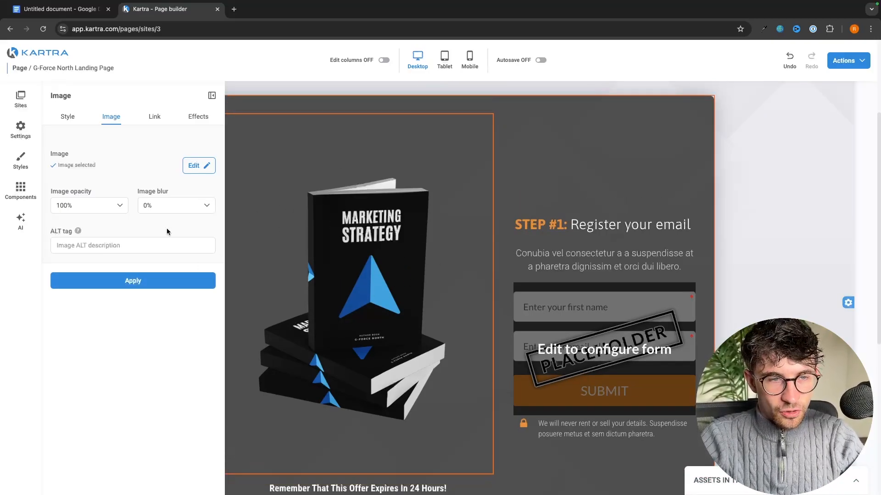
left_click(168, 285)
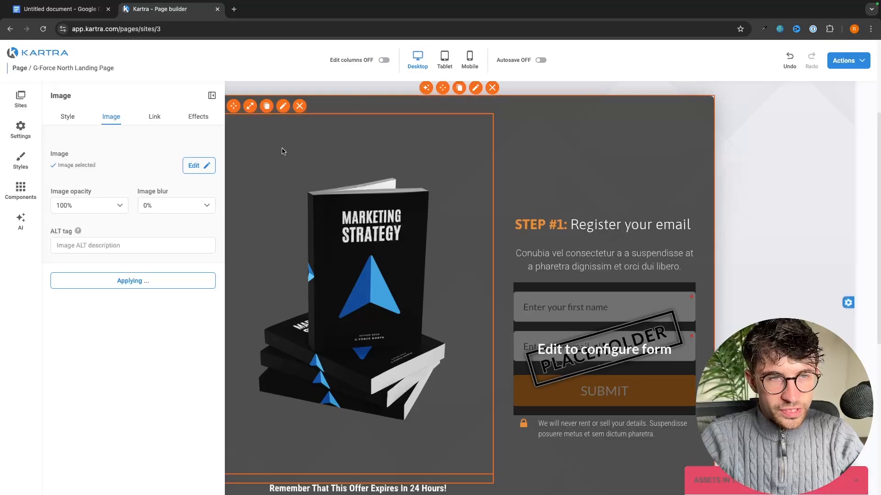
left_click(212, 95)
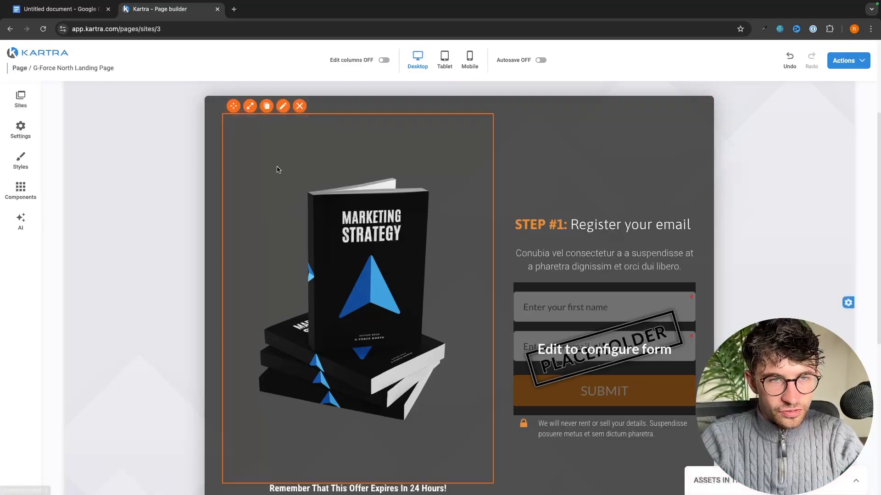
left_click(250, 107)
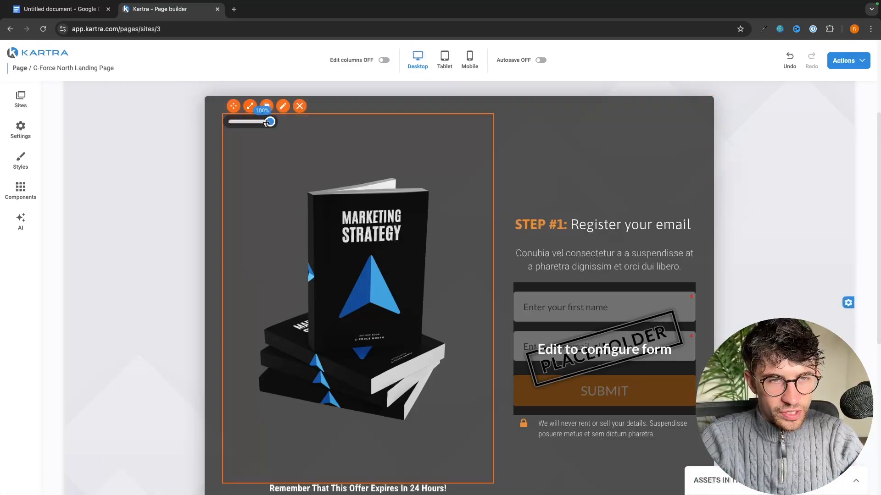
mouse_move(270, 121)
left_mouse_down()
mouse_move(250, 121)
mouse_move(269, 120)
mouse_move(247, 129)
mouse_move(270, 121)
mouse_move(277, 132)
left_mouse_up()
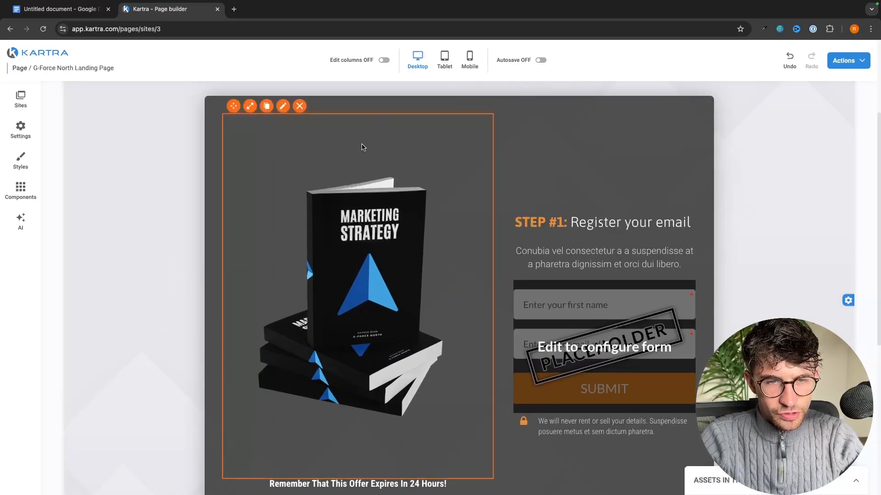
scroll(362, 147, "down", 1)
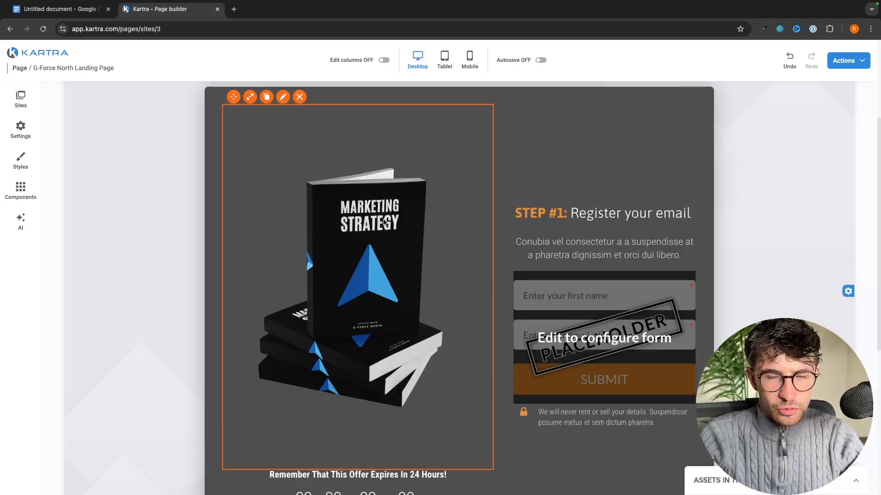
Undo the last two image changes to restore the pricing-page video
left_click(790, 59)
left_click(792, 62)
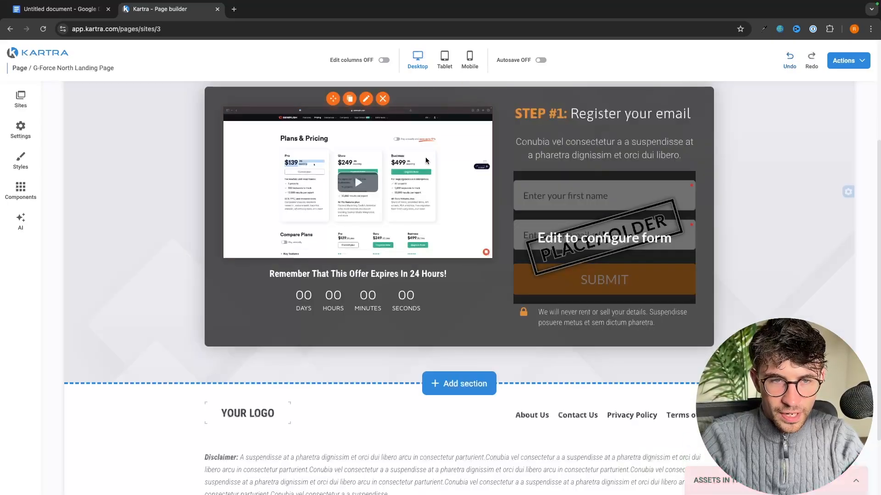
scroll(438, 198, "up", 3)
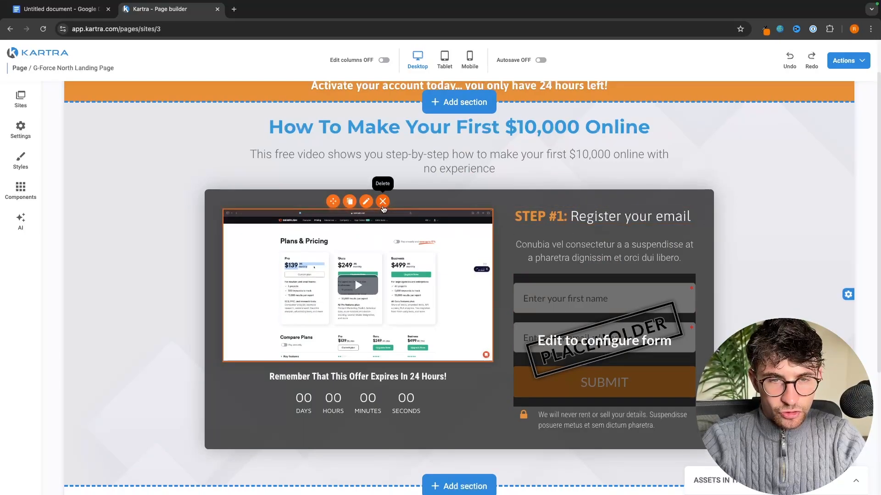
Browse the column layouts in the Components panel, then close it without adding any
left_click(21, 189)
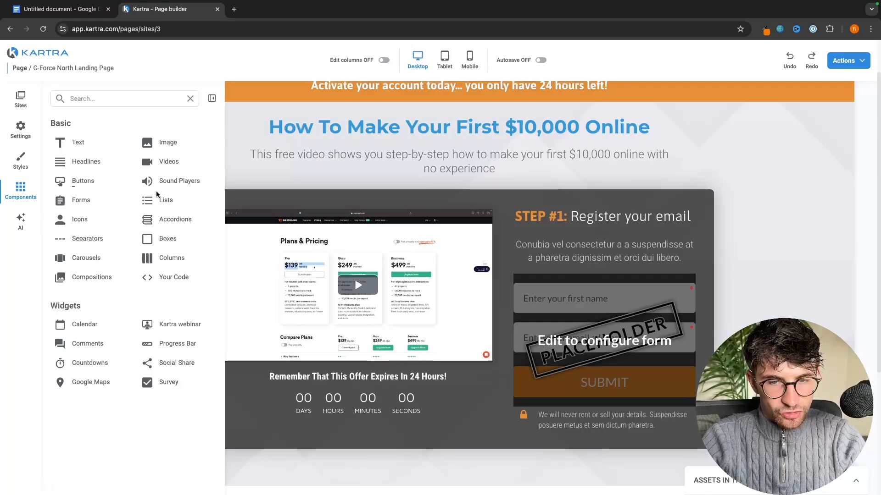
scroll(185, 184, "down", 1)
scroll(185, 211, "down", 2)
left_click(172, 259)
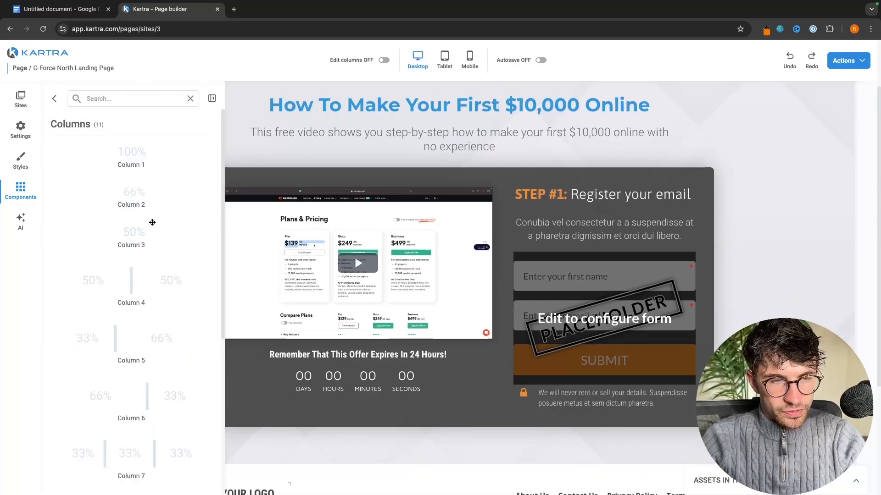
left_click_drag(130, 203, 128, 168)
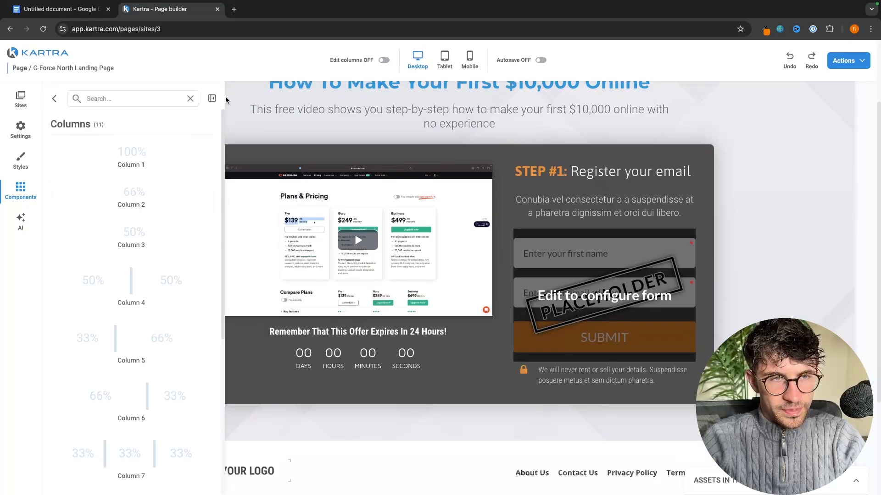
left_click(241, 104)
left_click(129, 206)
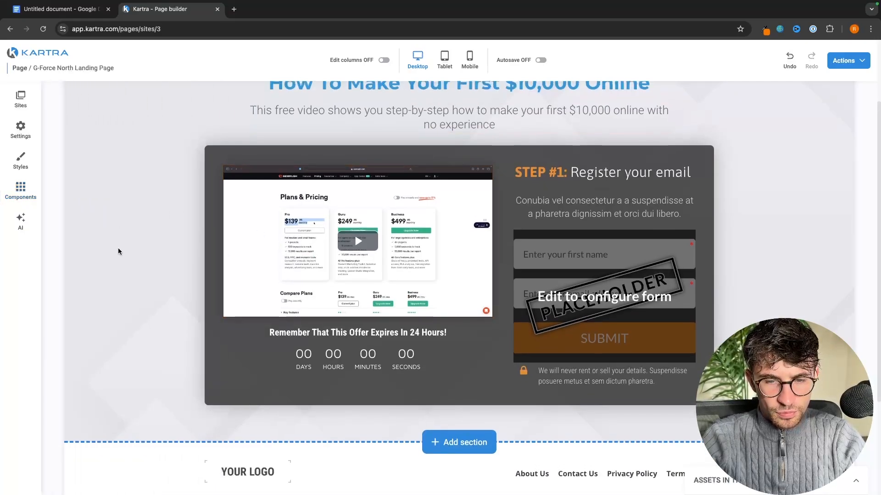
scroll(117, 248, "up", 1)
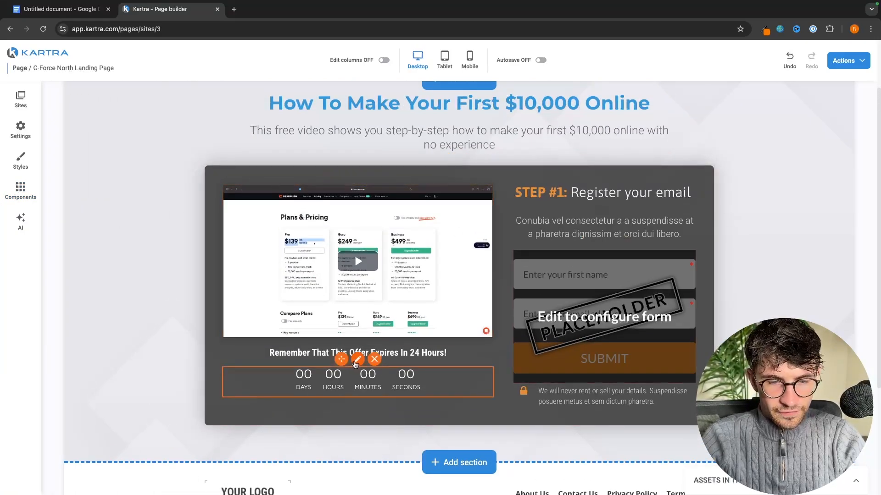
Set the countdown timer's end date to 16 August 2024 (08/16/2024)
left_click(358, 359)
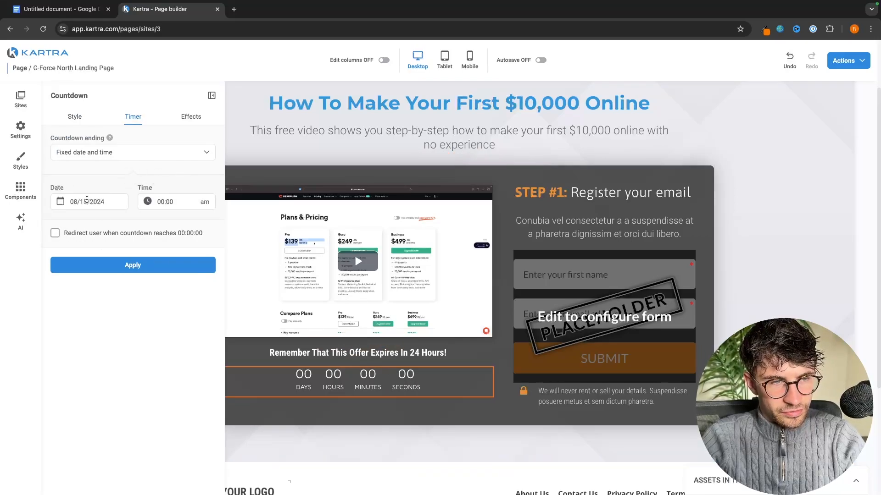
left_click(86, 201)
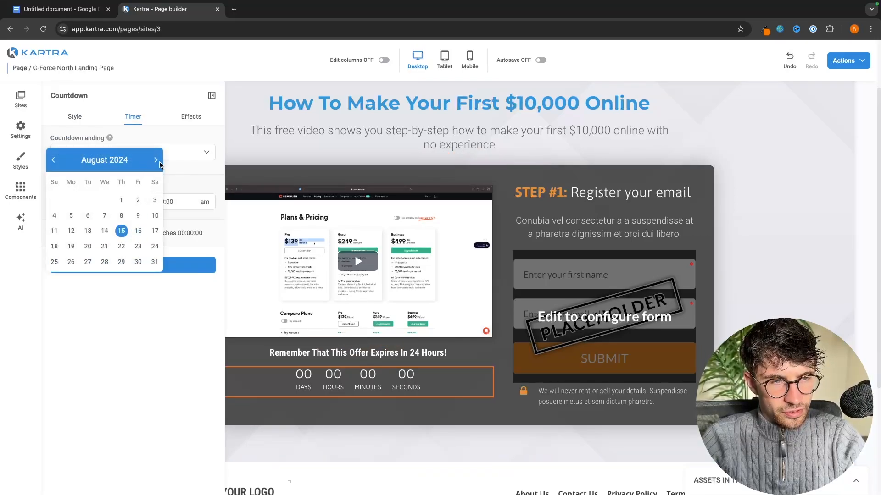
left_click(138, 231)
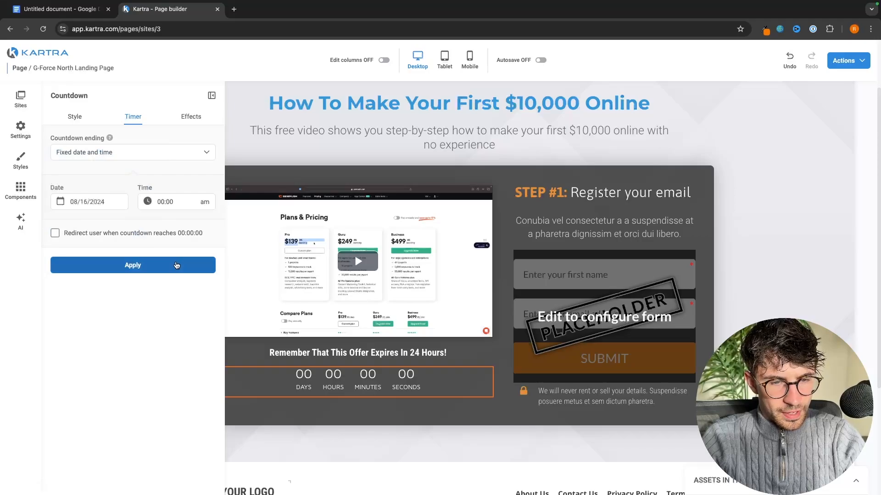
left_click(176, 265)
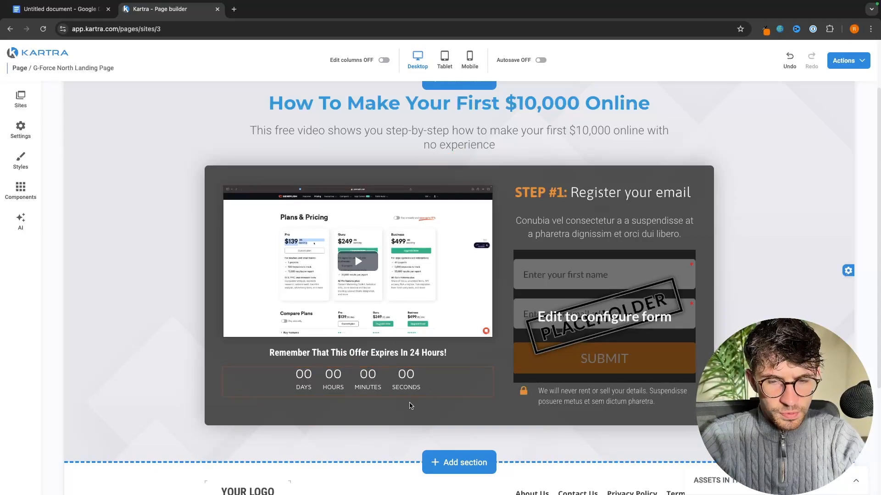
Delete the orange 'Activate your account today' banner section at the page top, confirming the deletion
scroll(410, 406, "up", 2)
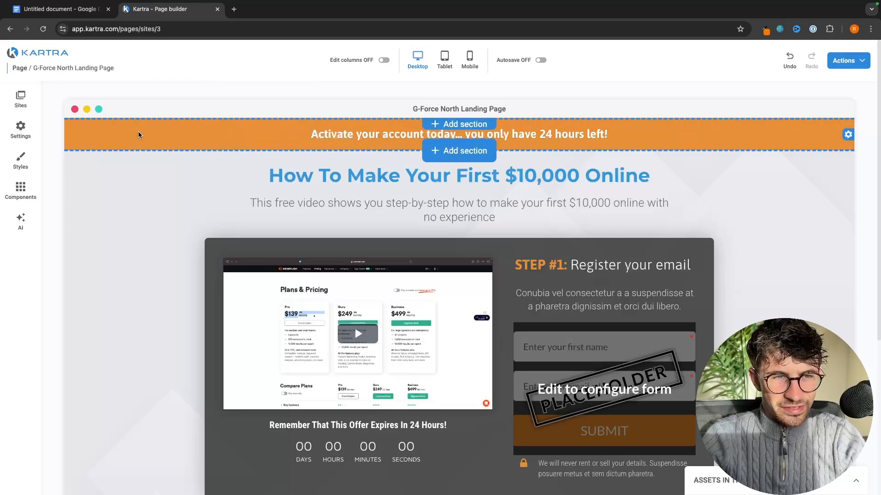
triple_click(345, 139)
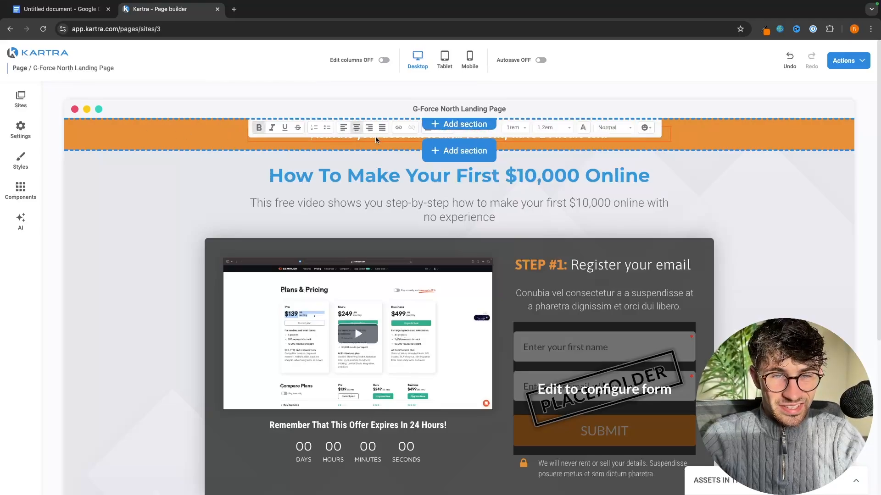
left_click(197, 155)
triple_click(339, 137)
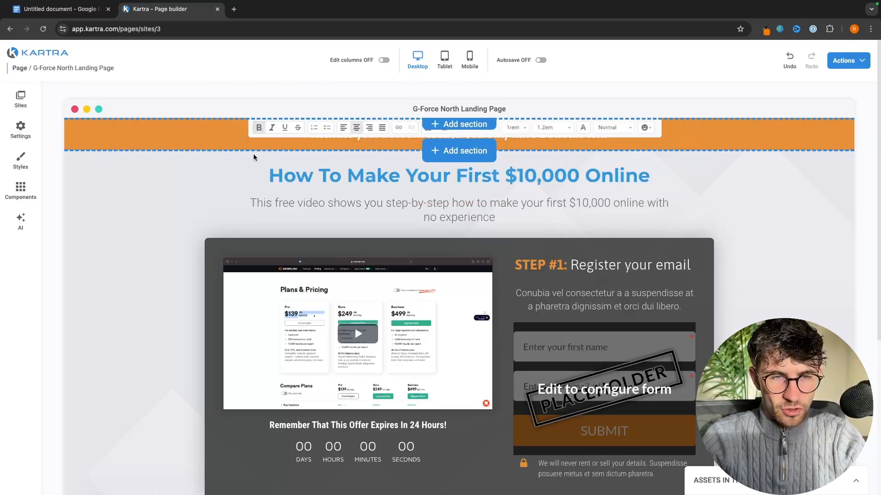
left_click(206, 168)
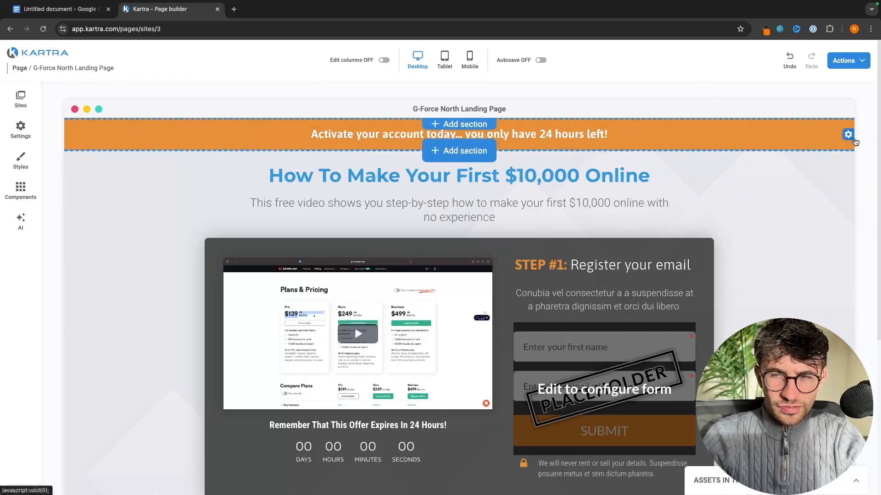
mouse_move(851, 134)
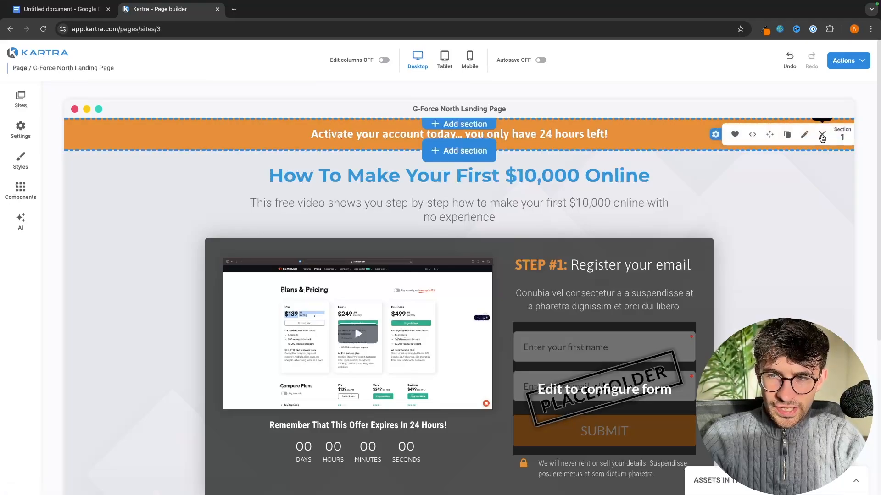
left_click(828, 138)
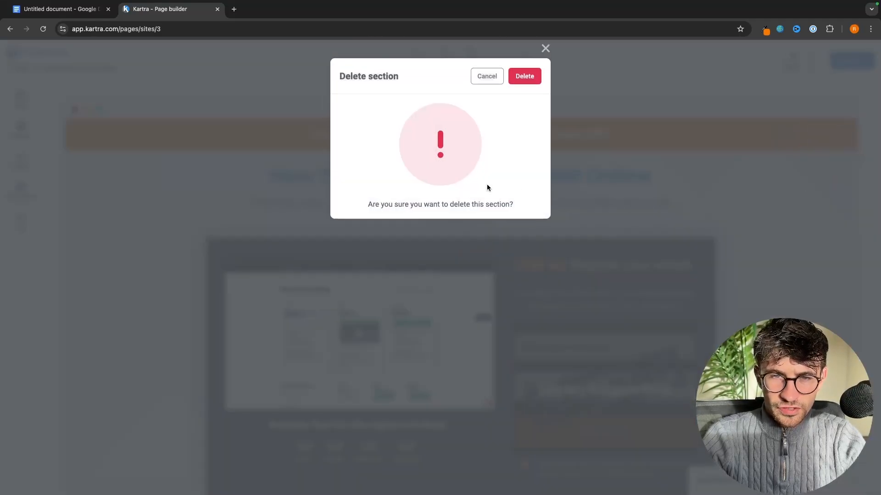
left_click(526, 76)
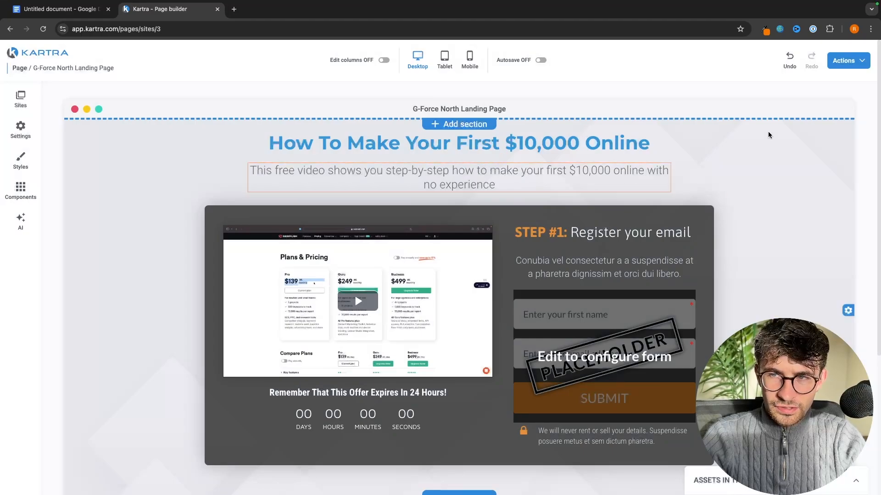
Insert the Header 1 menu section at the top of the landing page
left_click(462, 125)
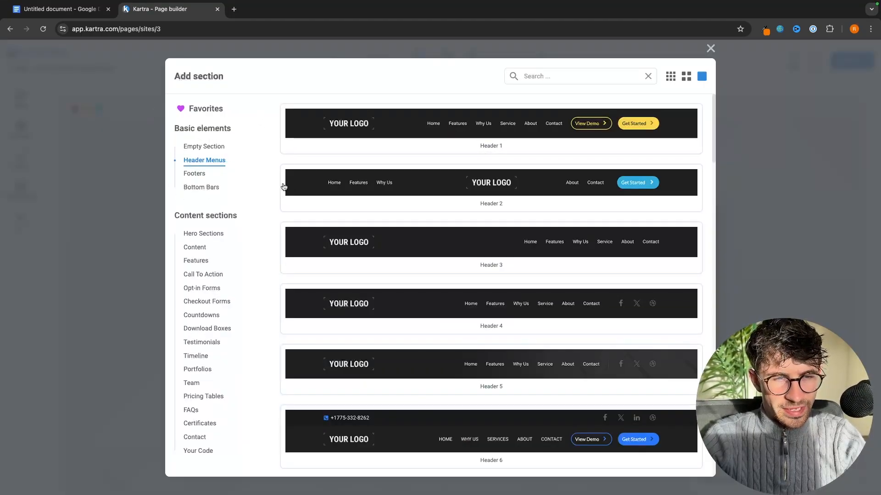
scroll(403, 234, "down", 3)
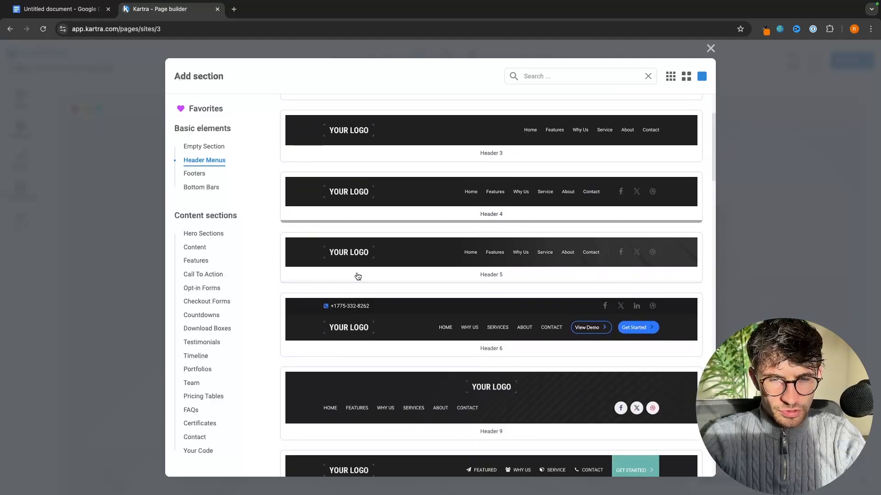
scroll(358, 276, "down", 10)
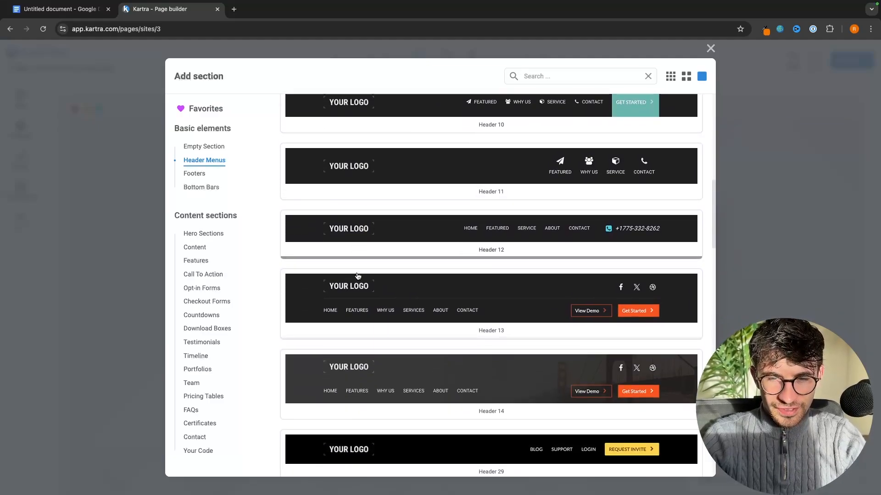
scroll(385, 193, "up", 12)
left_click(403, 133)
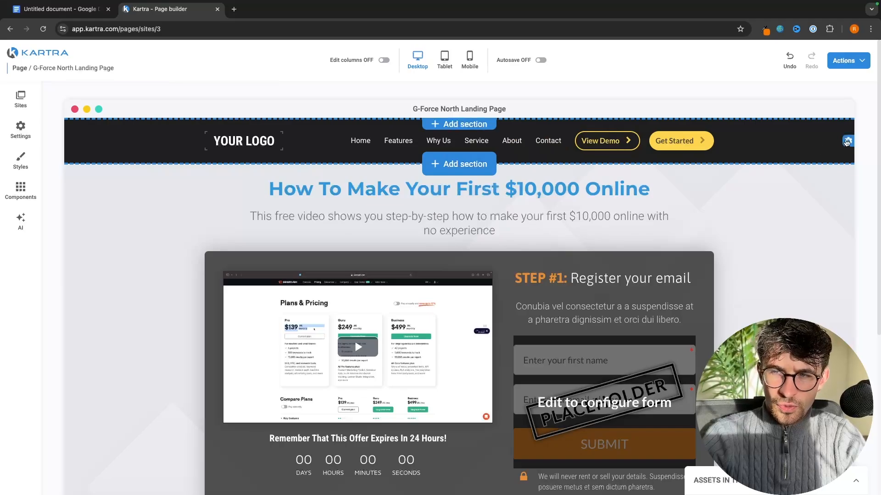
Change the header section's background colour to blue rgb(0, 55, 255)
left_click(847, 141)
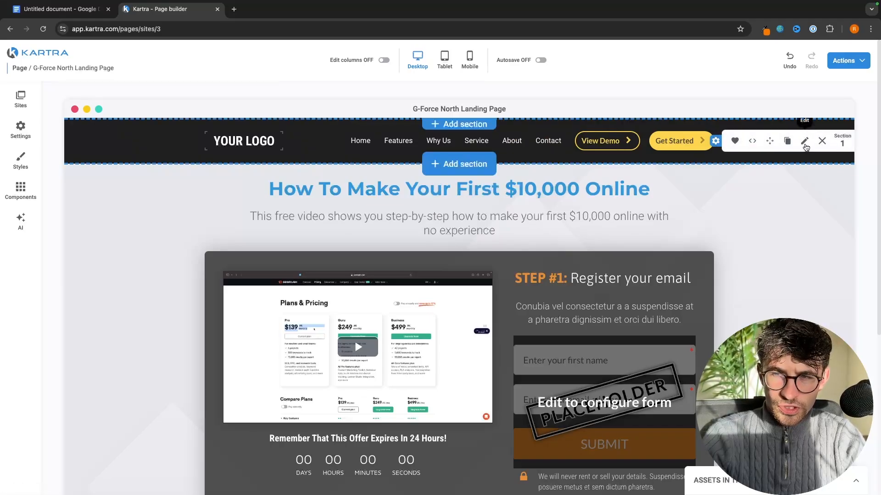
left_click(804, 142)
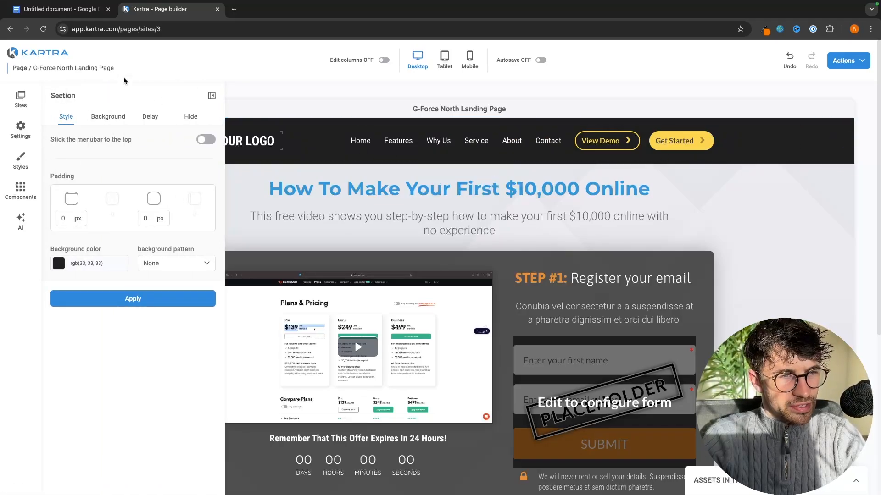
left_click(110, 118)
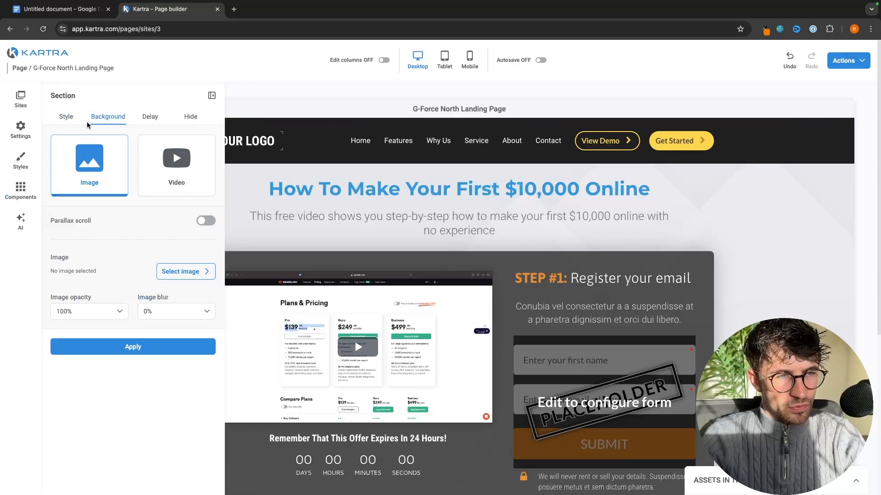
left_click(66, 118)
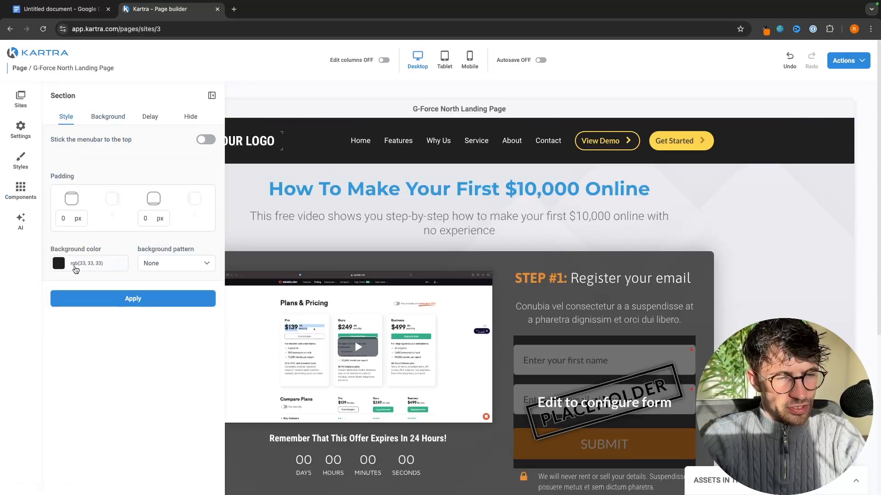
left_click(107, 266)
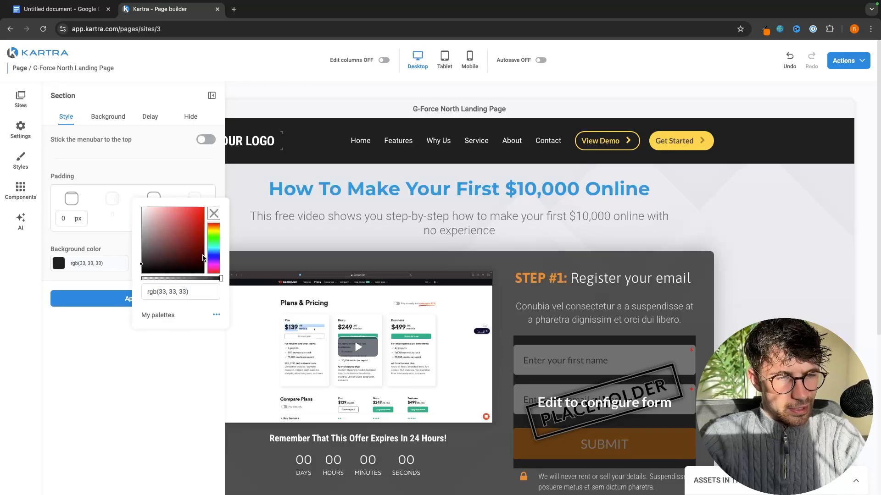
left_click(212, 254)
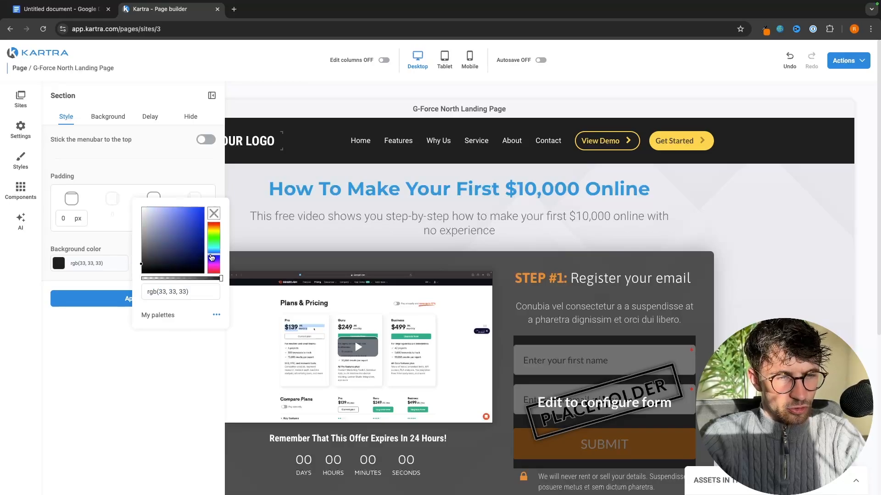
left_click(195, 163)
left_click(115, 298)
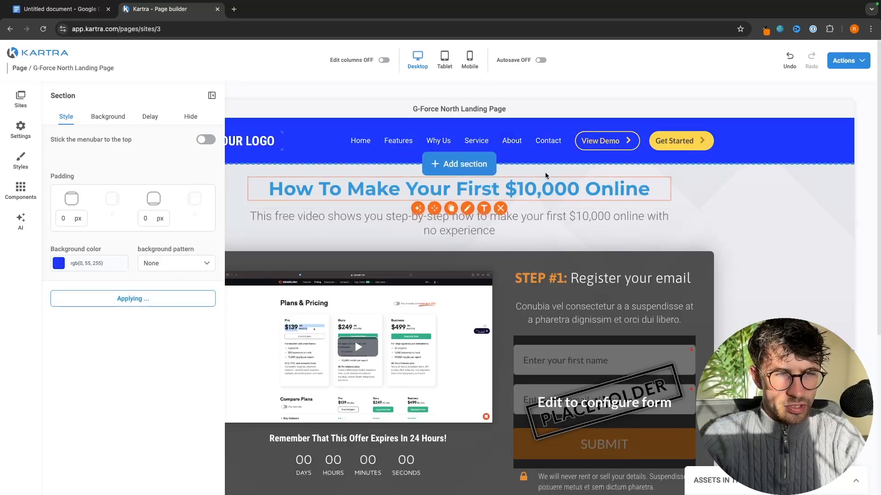
left_click(740, 182)
scroll(755, 274, "down", 3)
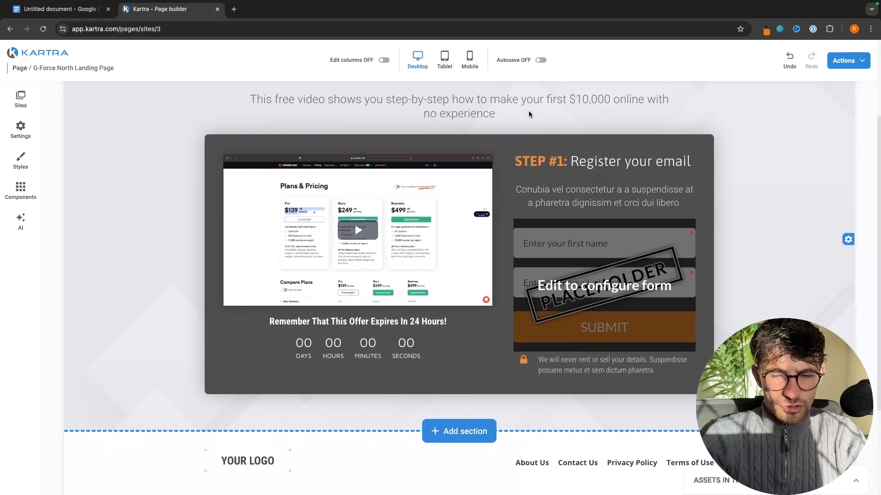
Insert Features > Feature section 1 below the opt-in block
scroll(478, 381, "down", 1)
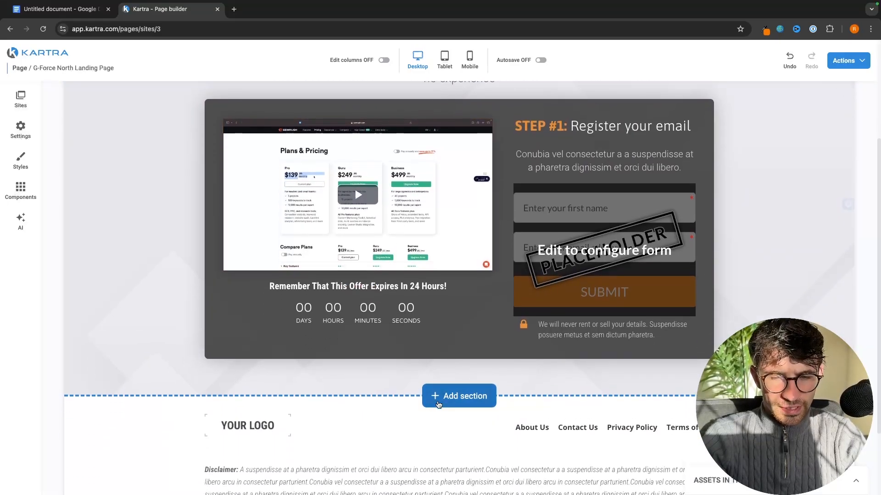
scroll(471, 341, "up", 1)
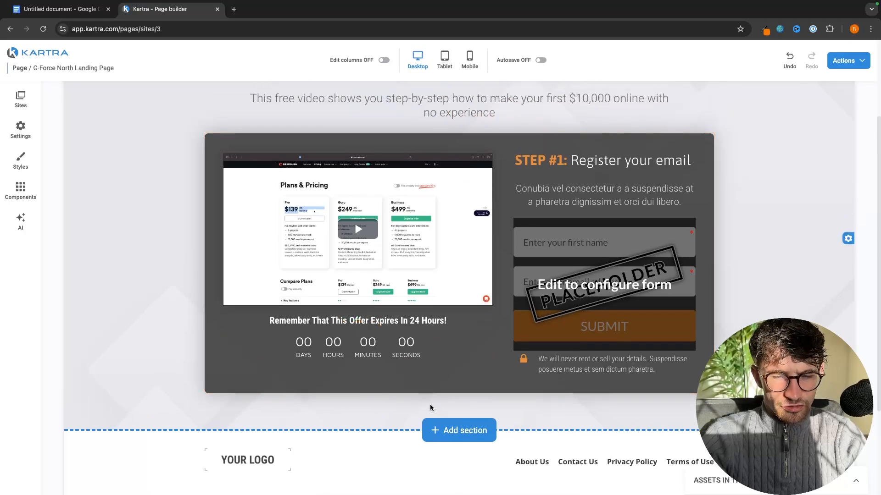
scroll(460, 388, "down", 1)
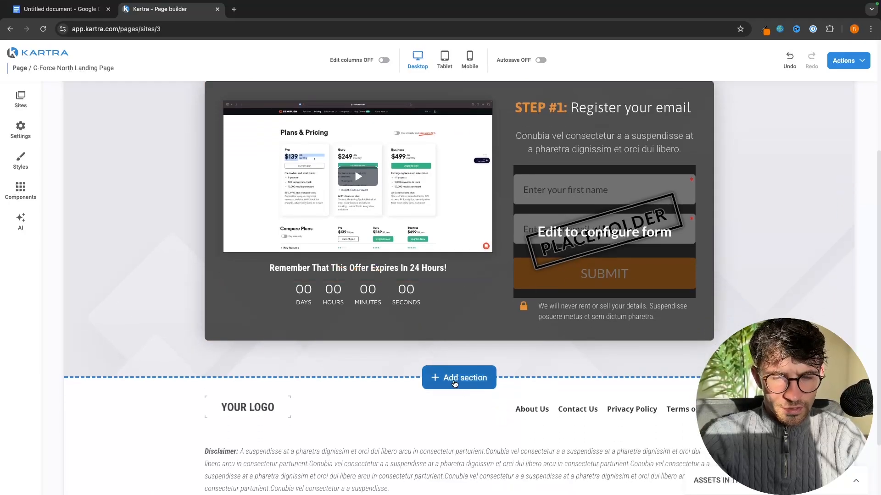
left_click(460, 389)
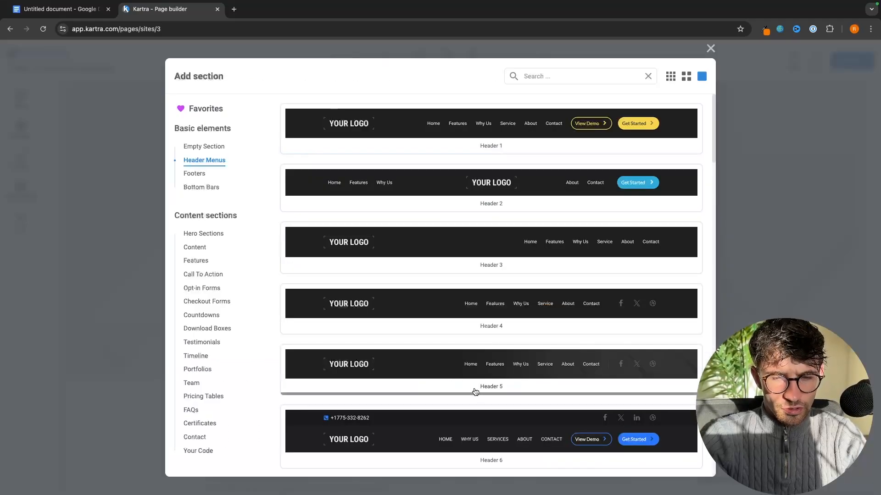
left_click(207, 234)
left_click(205, 249)
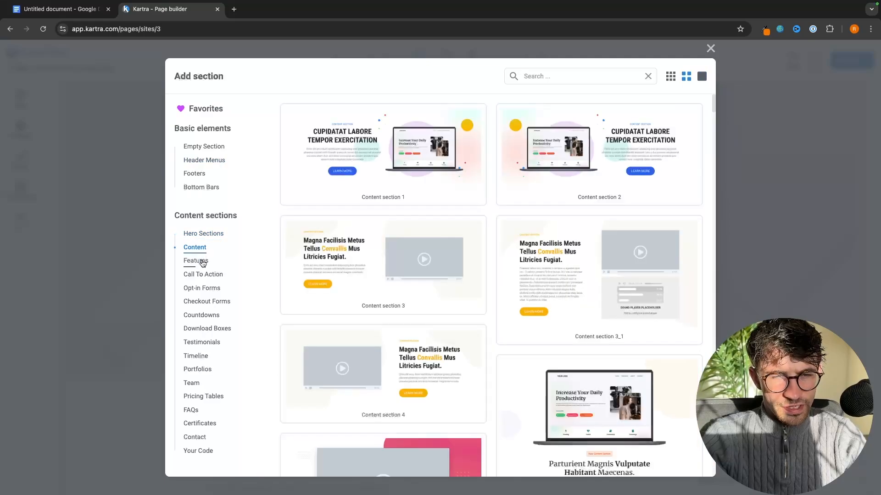
left_click(205, 262)
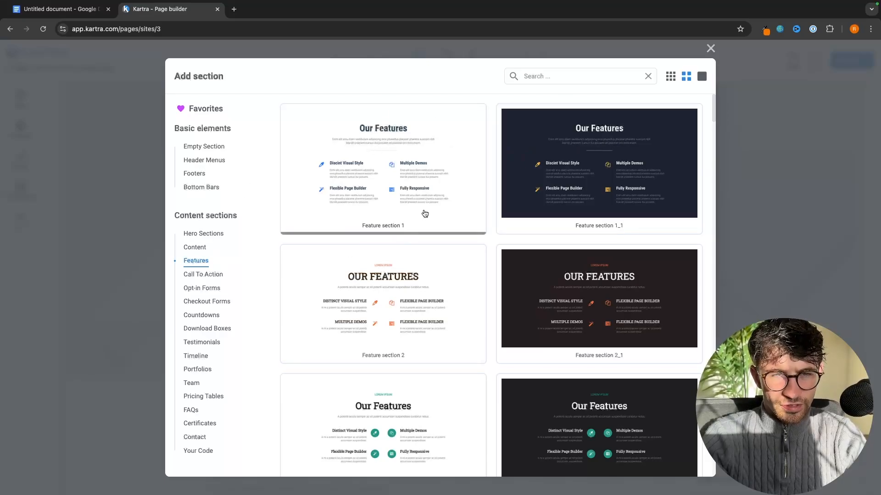
left_click(447, 134)
Replace the 'Our Features' heading with 'What You Will Learn'
scroll(458, 275, "down", 3)
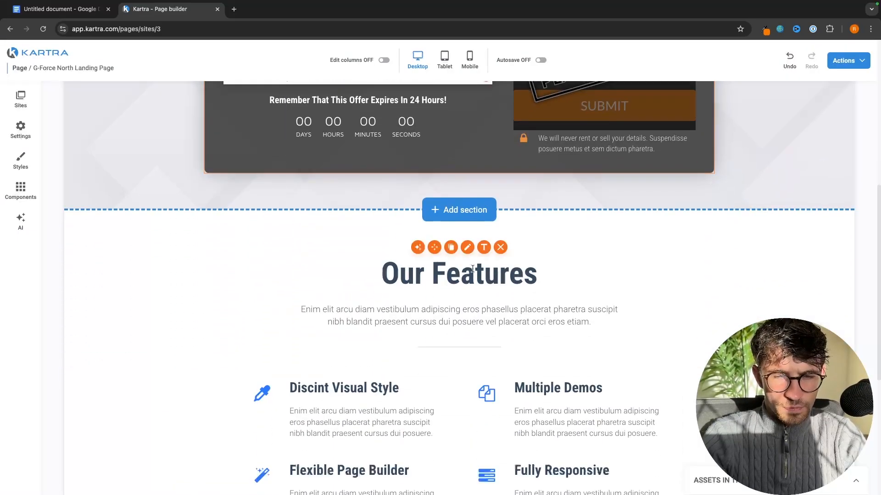
scroll(408, 303, "down", 2)
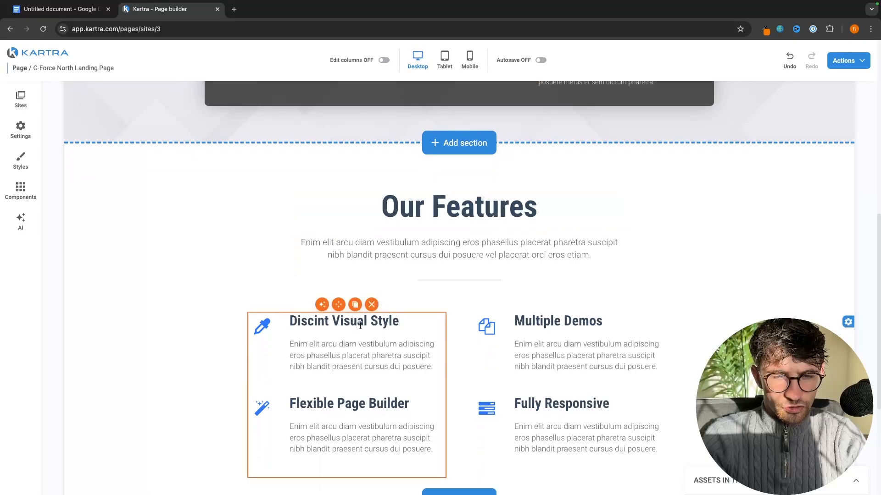
triple_click(464, 207)
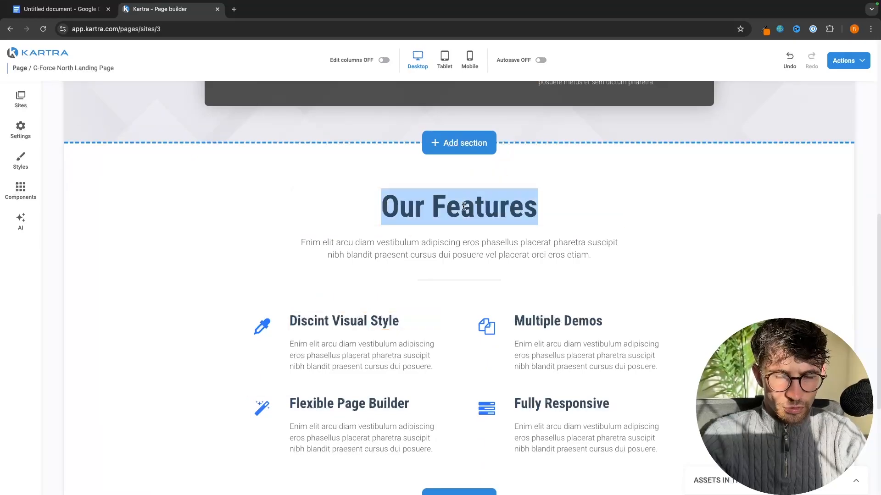
type("What You")
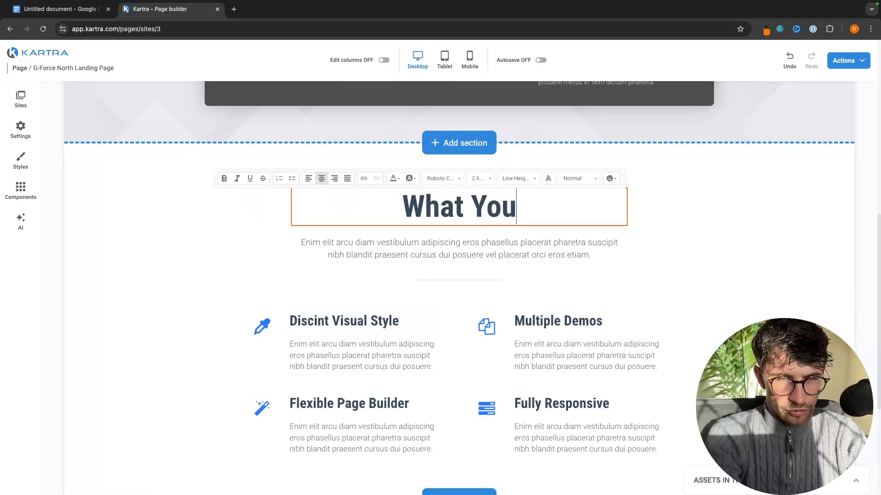
type(" Will Learn")
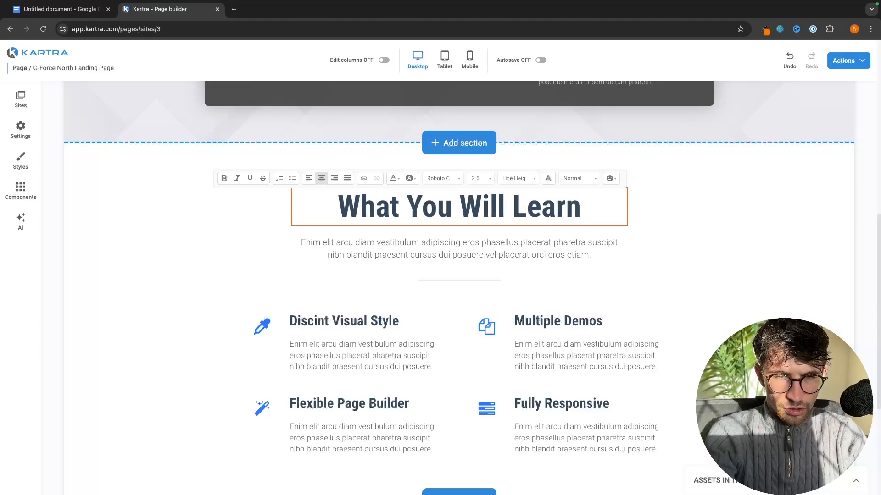
left_click(39, 144)
left_click(20, 188)
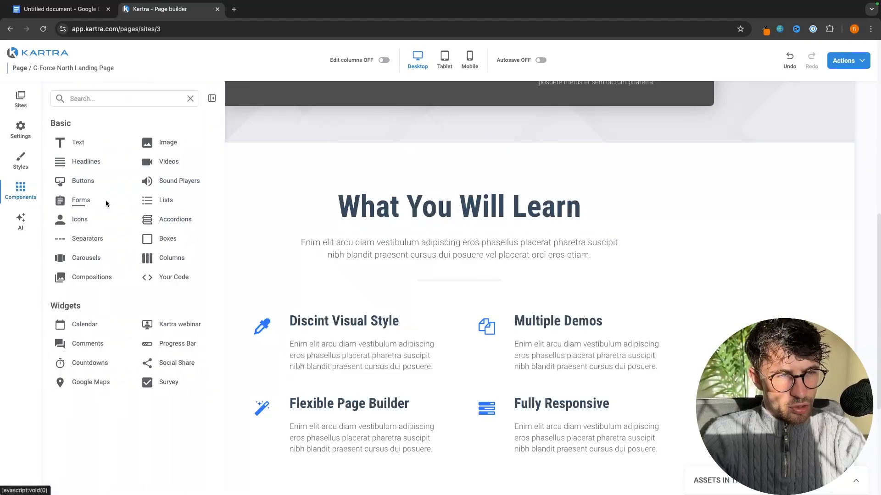
Place an image above 'What You Will Learn', set it to the blue arrow picture, and shrink it to about 22%
left_click(152, 142)
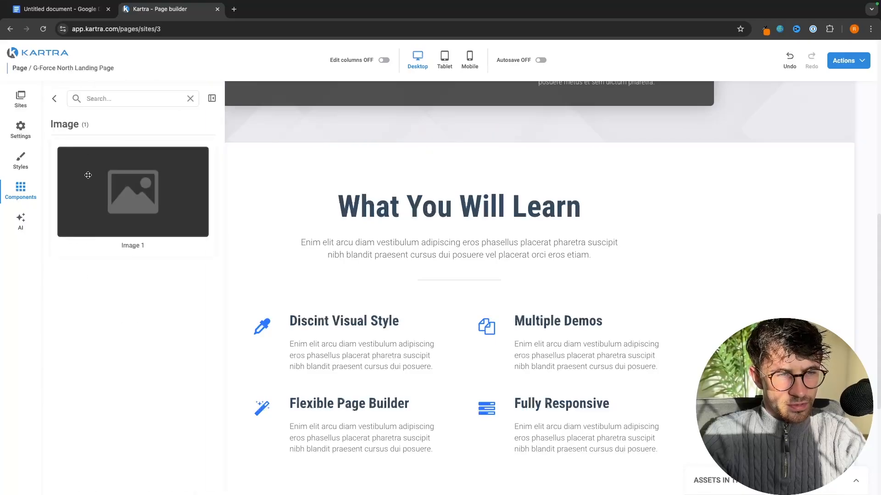
left_click_drag(133, 192, 444, 248)
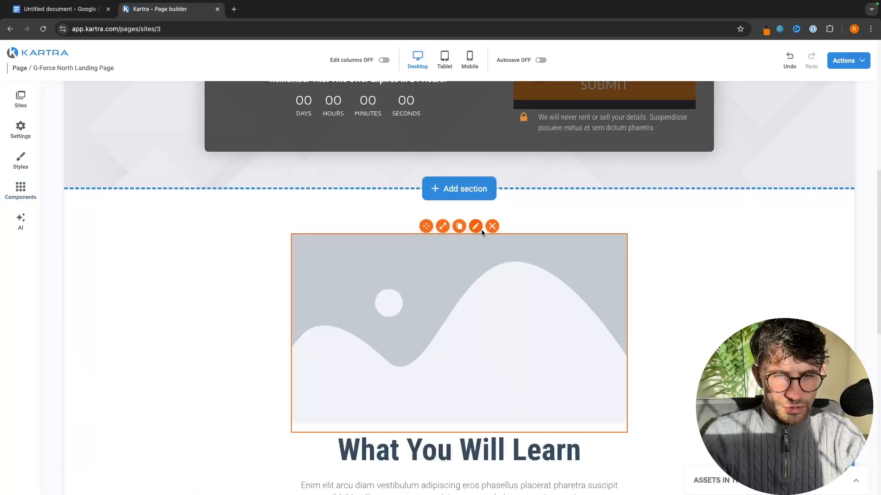
left_click(476, 226)
left_click(173, 162)
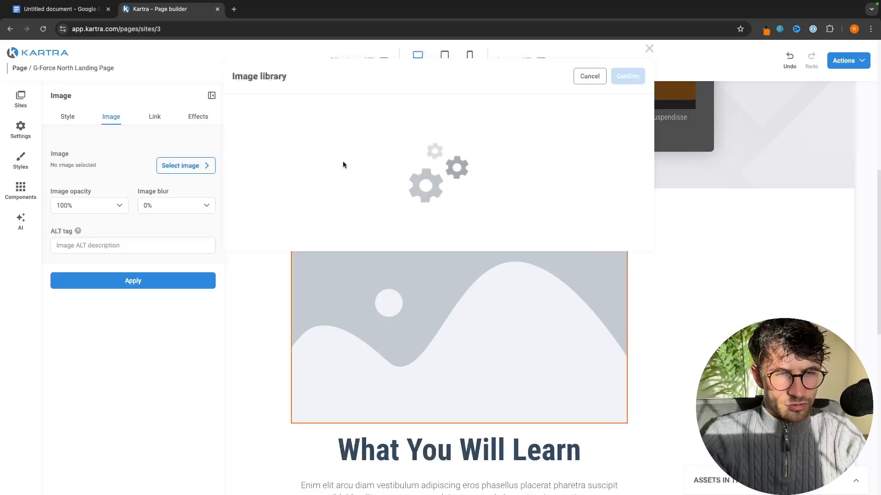
left_click(354, 172)
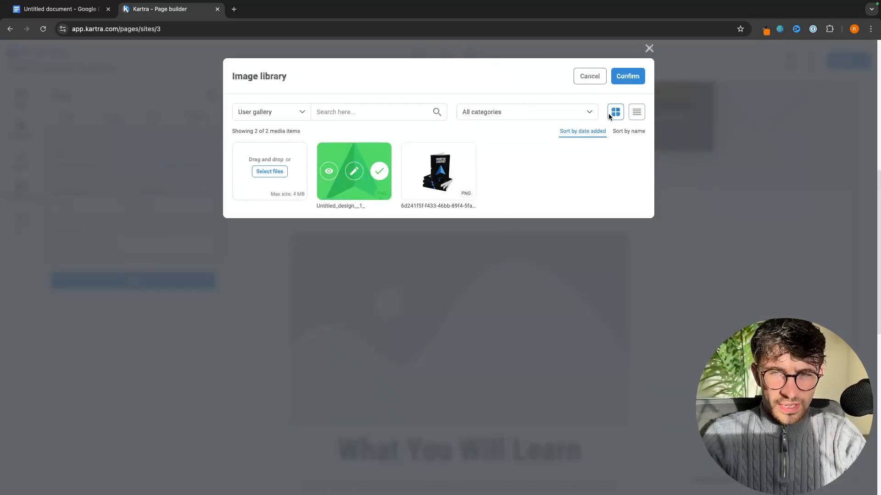
left_click(628, 76)
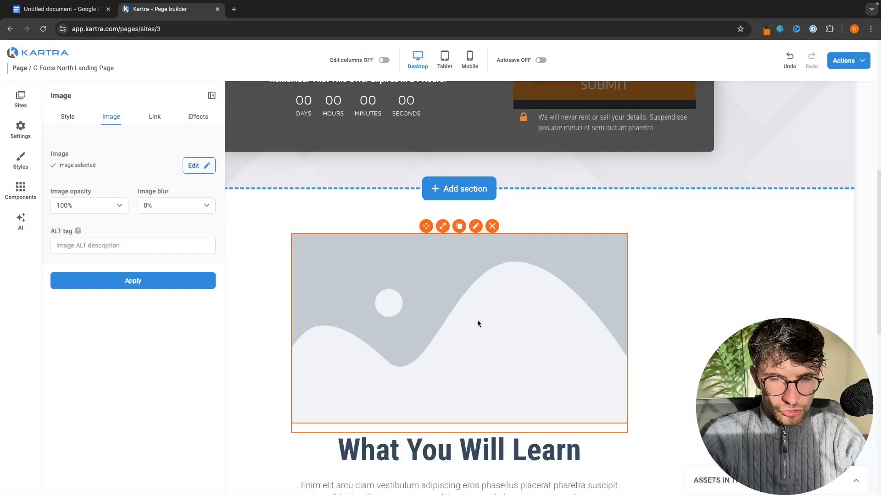
left_click(138, 281)
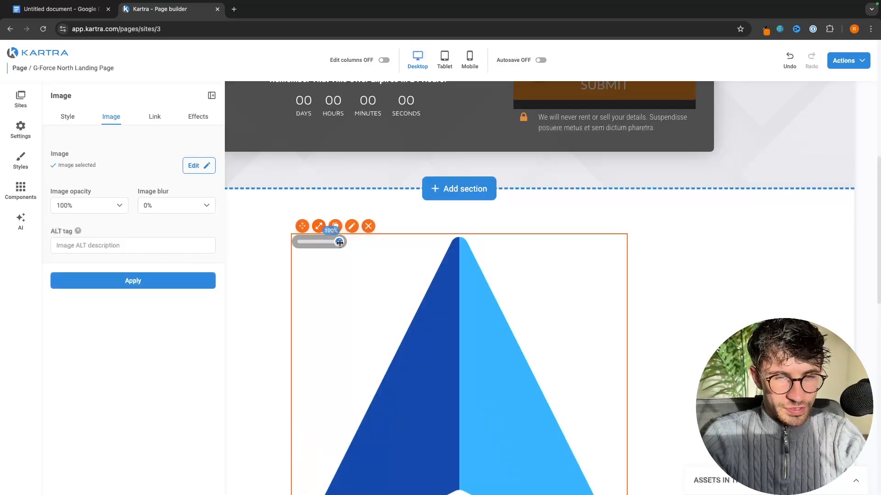
left_click_drag(341, 247, 312, 243)
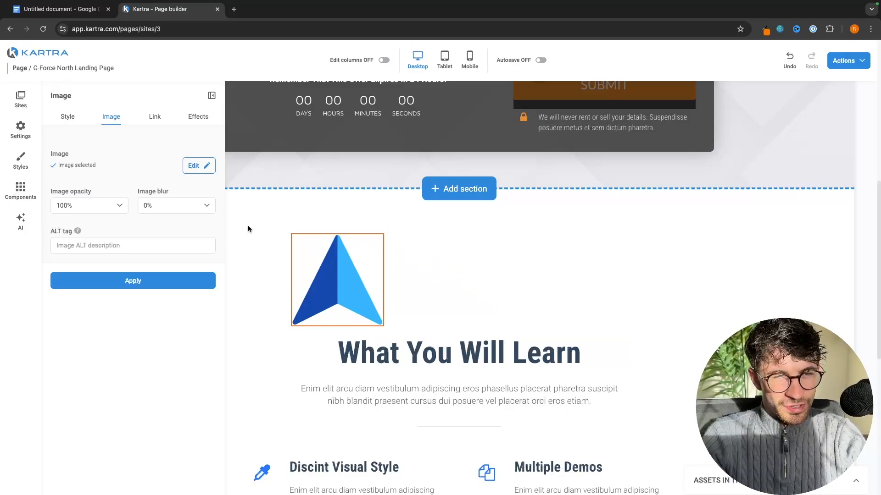
Left-align the arrow image and set its left margin to 250 px after trying 50, 500 and 300
left_click(69, 117)
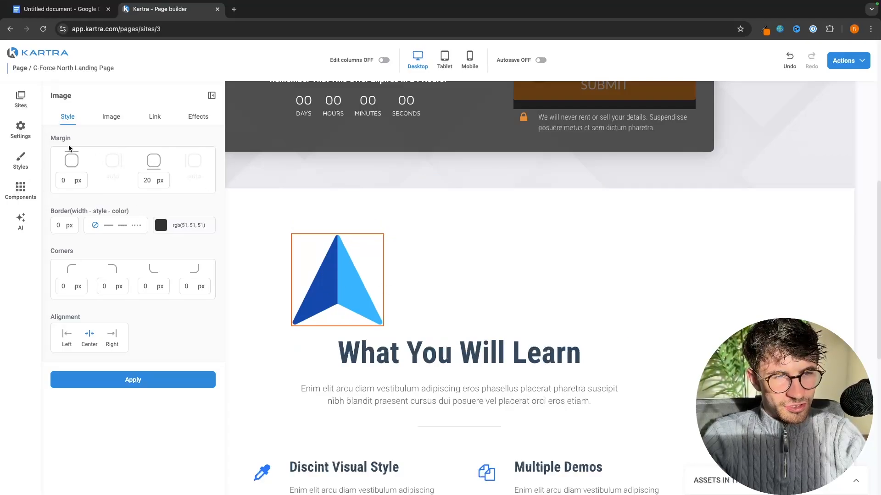
left_click(105, 178)
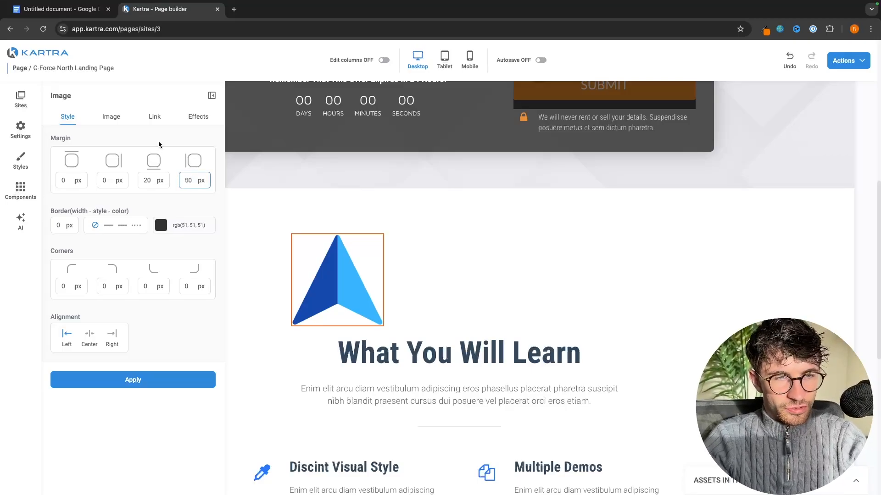
left_click(154, 379)
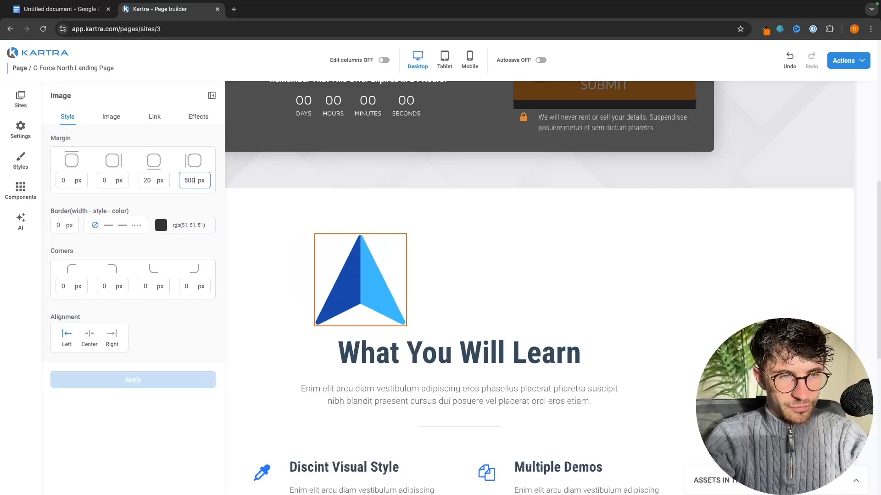
left_click(164, 381)
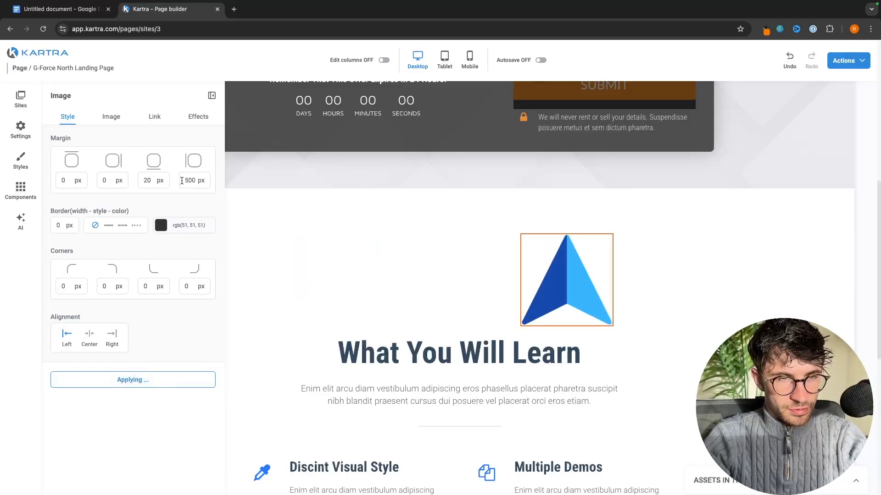
type("300")
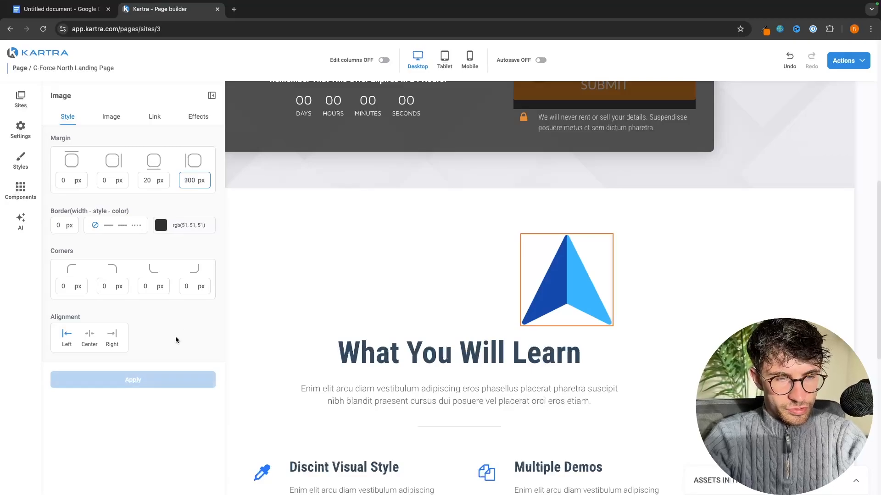
left_click(139, 379)
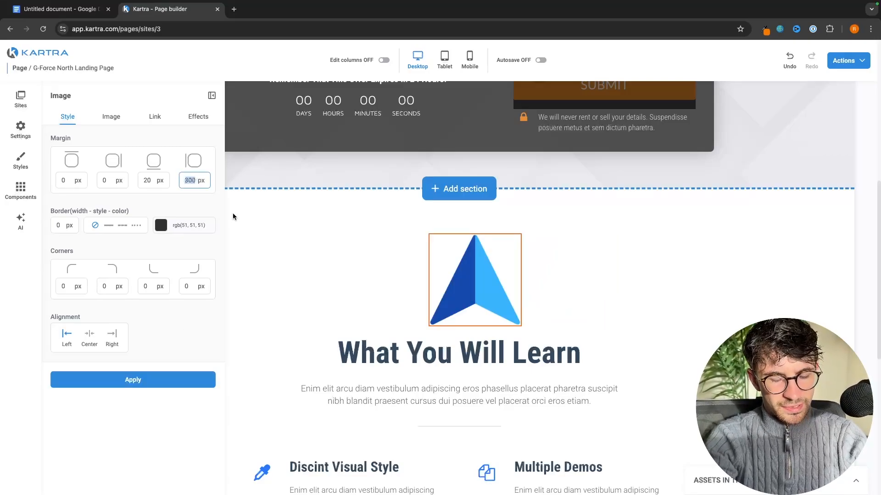
double_click(190, 181)
type("350")
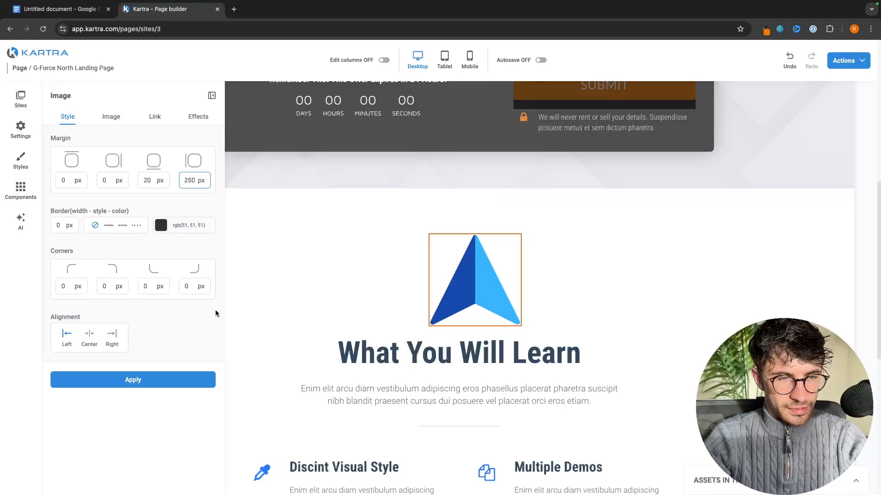
left_click(170, 372)
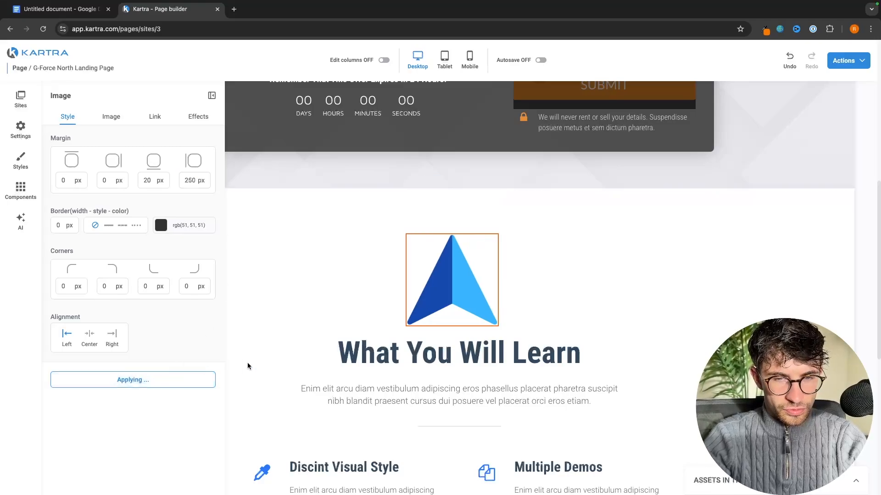
left_click(249, 318)
scroll(303, 327, "down", 3)
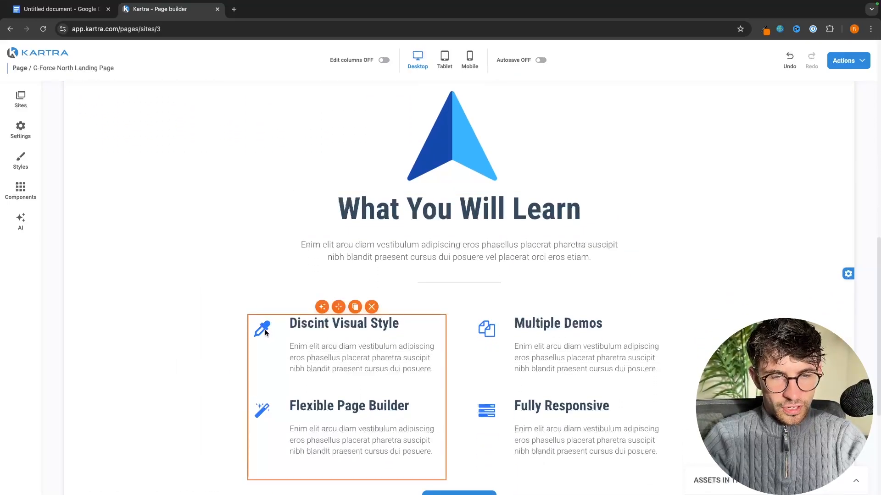
Replace the eyedropper icon beside Discint Visual Style with the bell-slash-o icon
scroll(279, 331, "down", 1)
left_click(264, 279)
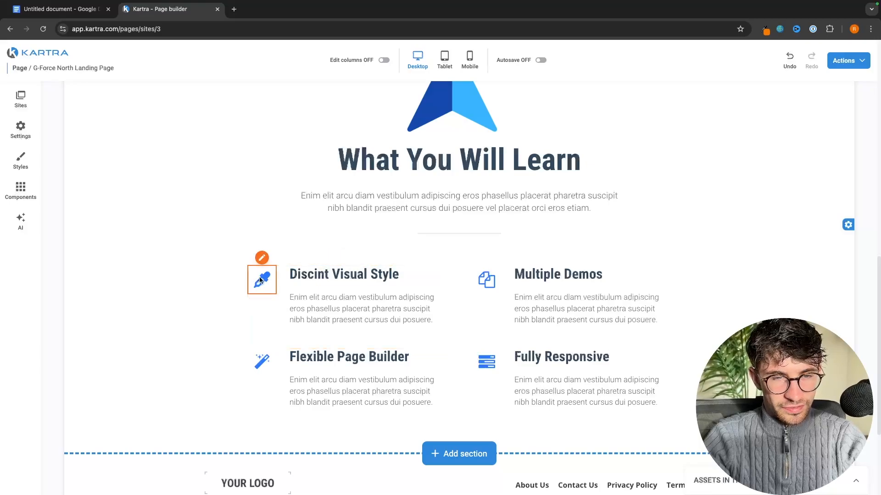
left_click(262, 257)
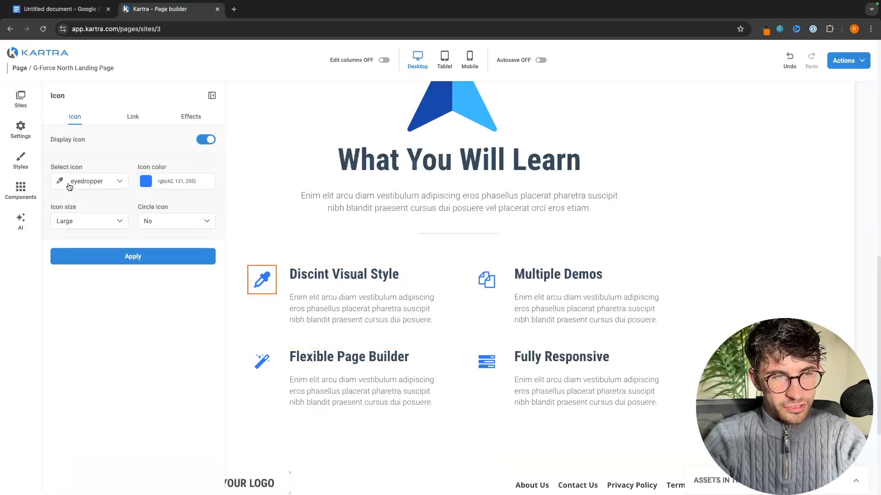
left_click(207, 258)
Inspect the footer's logo area, a navigation link and the Disclaimer text block
scroll(389, 323, "down", 1)
scroll(389, 323, "down", 1)
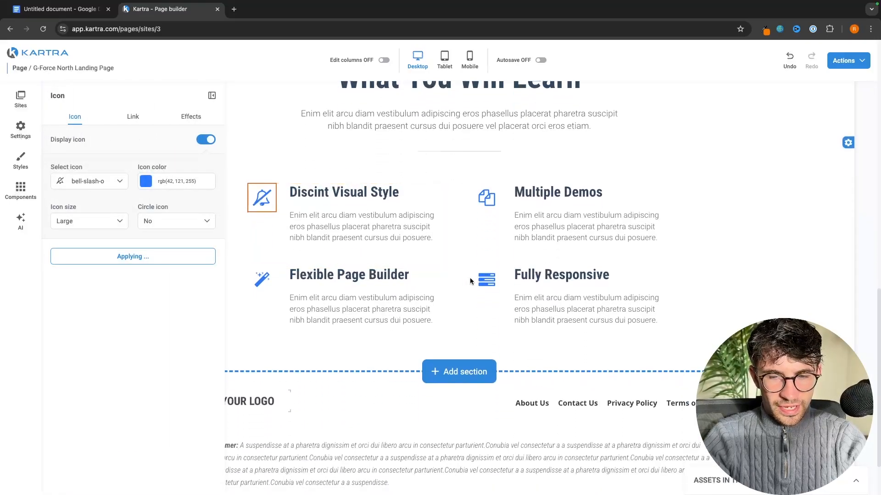
scroll(469, 278, "up", 1)
scroll(469, 277, "down", 1)
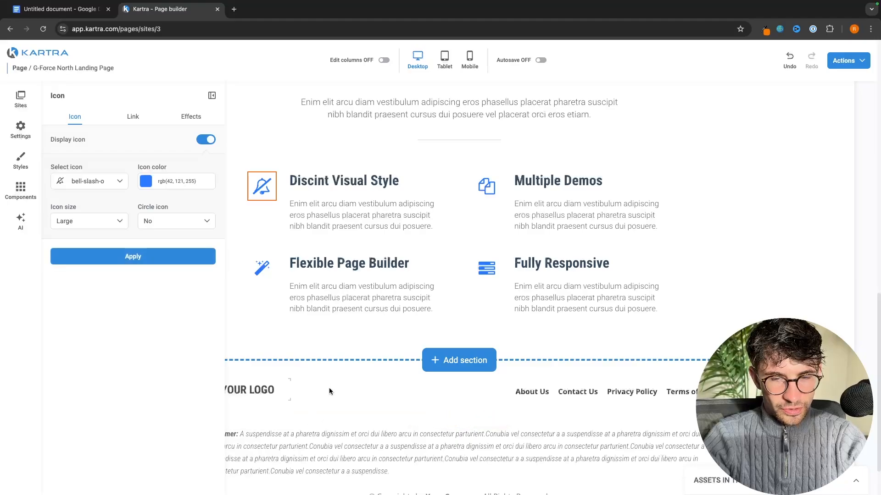
left_click(370, 407)
left_click(559, 394)
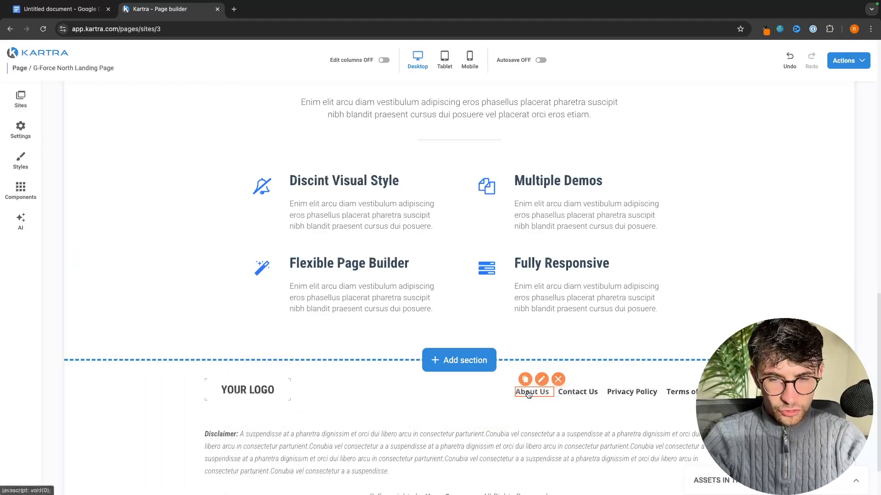
scroll(554, 417, "down", 2)
left_click(441, 388)
left_click(439, 391)
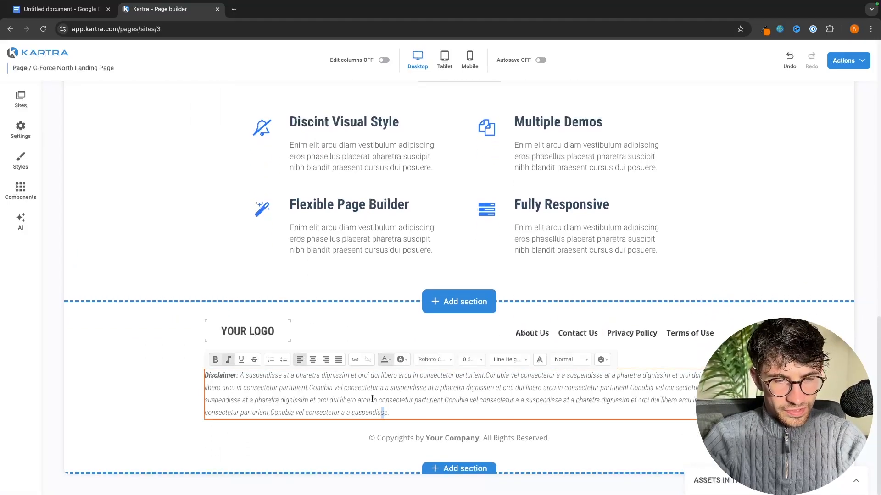
scroll(380, 337, "up", 6)
scroll(686, 351, "up", 7)
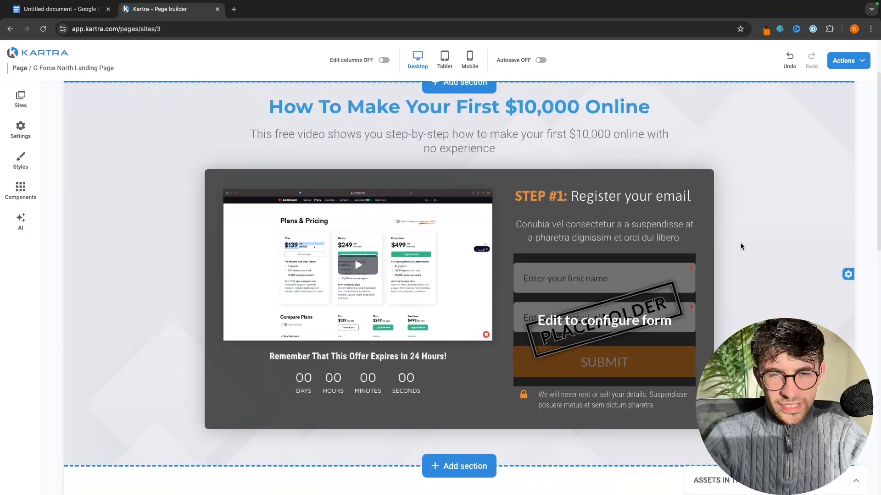
scroll(741, 245, "down", 1)
mouse_move(569, 303)
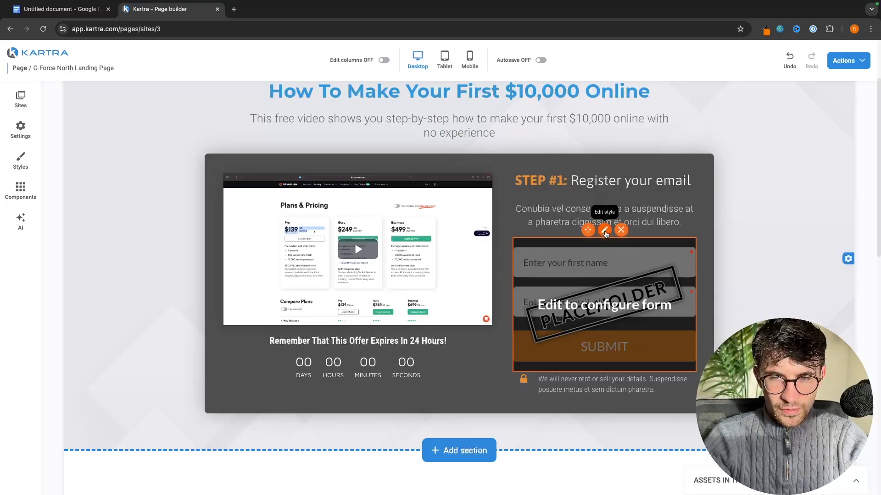
Create a new opt-in form named 'Aff Marketing opt in form' from the placeholder's settings
left_click(604, 231)
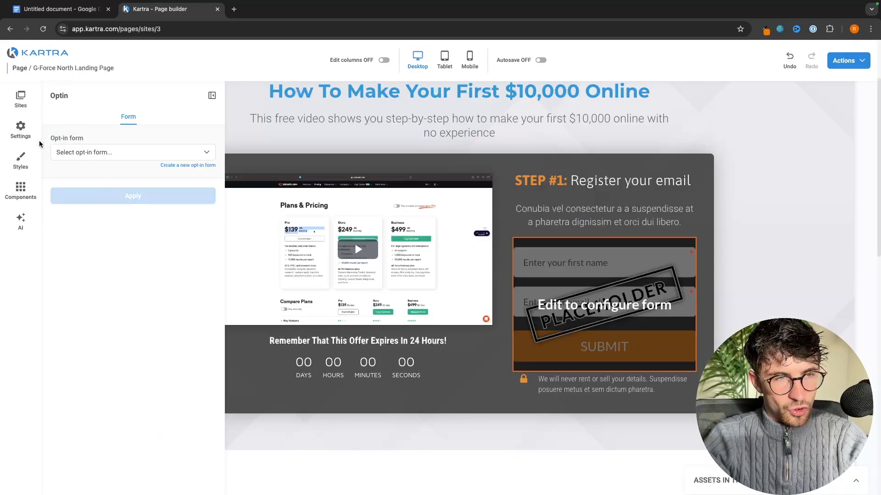
left_click(96, 156)
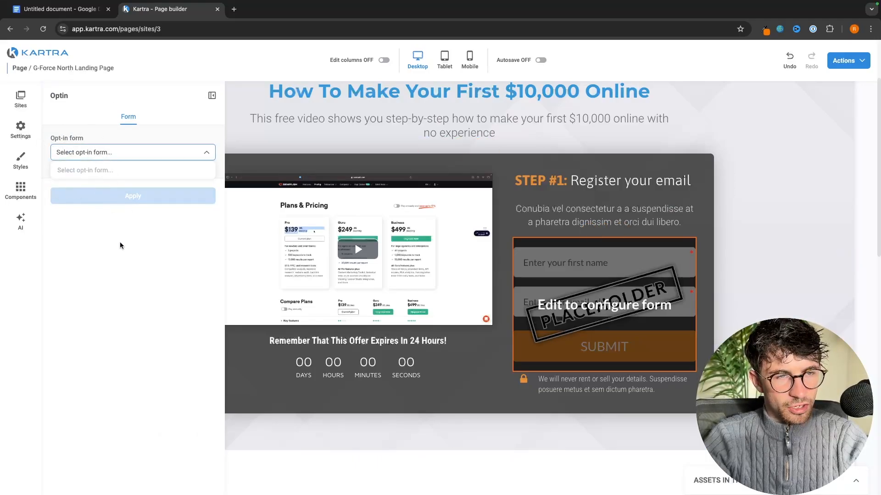
left_click(112, 250)
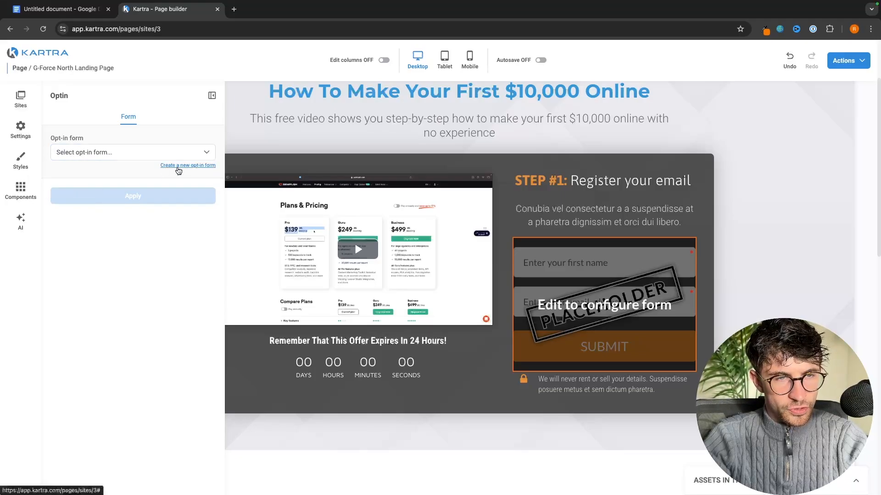
left_click(178, 166)
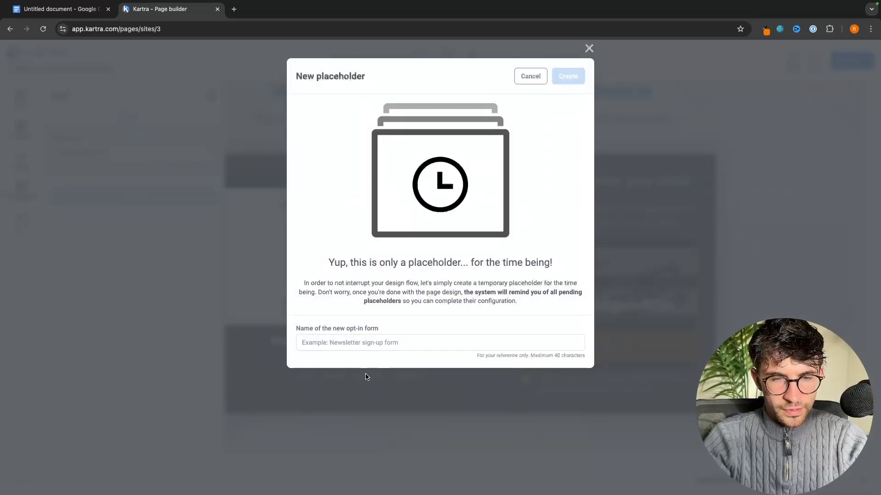
left_click(348, 342)
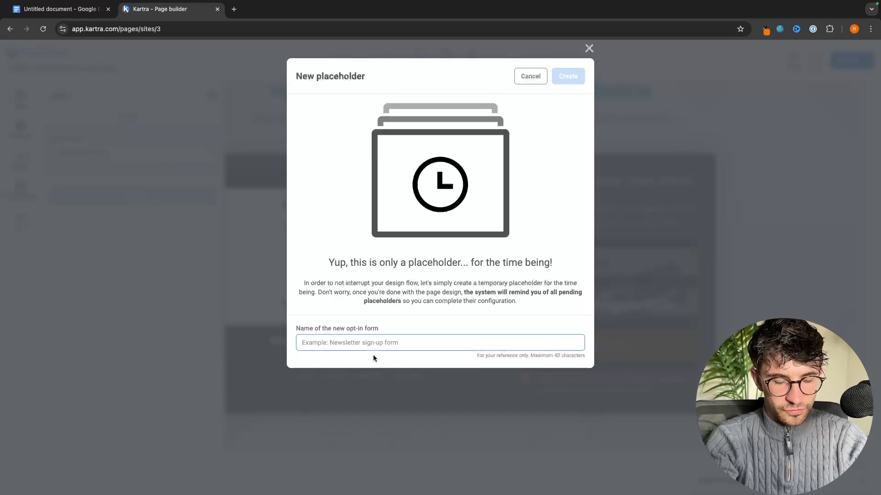
type("af")
key("BackSpace")
key("BackSpace")
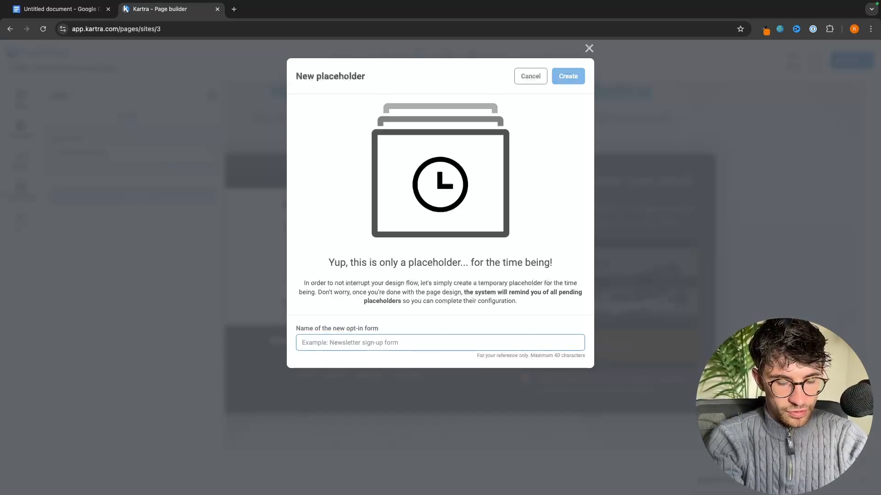
type("Aff Marketing opt in form")
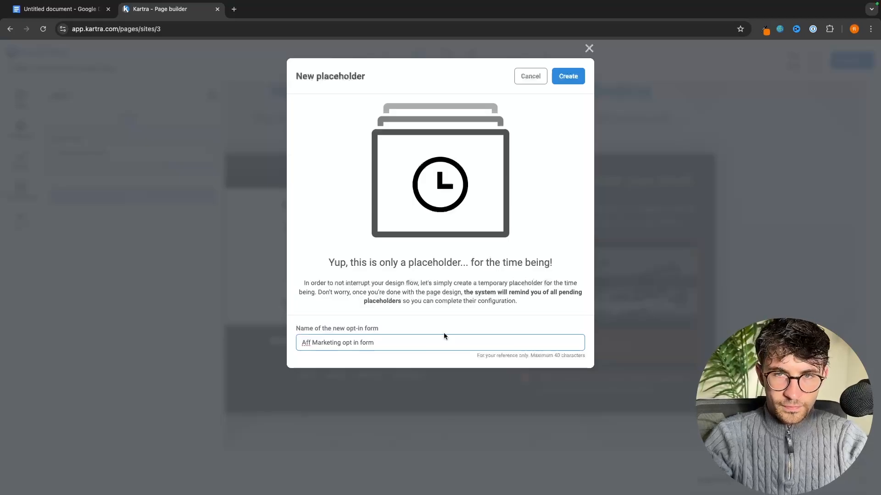
left_click(567, 71)
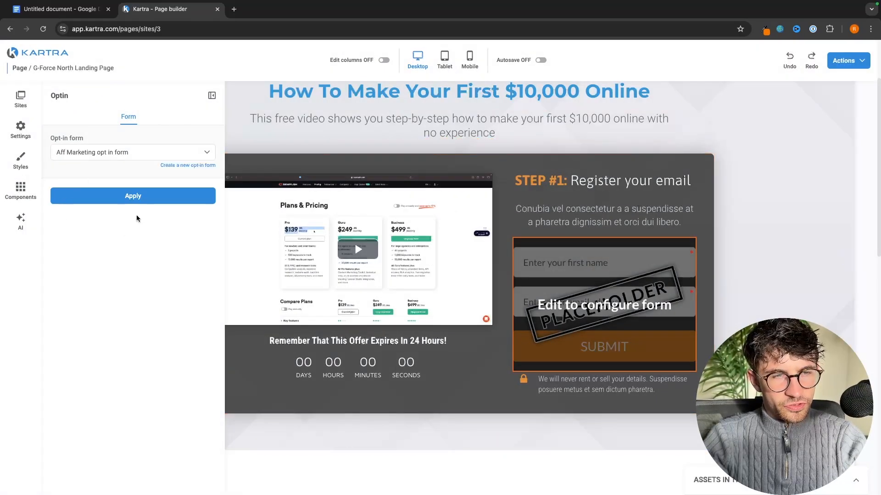
Attach the new opt-in form, save the G-Force North Landing Page, and return to the Dashboard
left_click(148, 200)
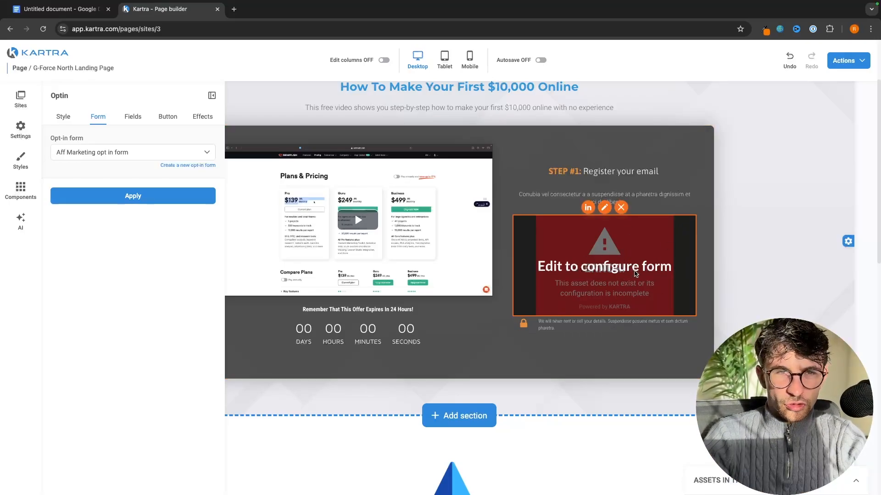
left_click(852, 61)
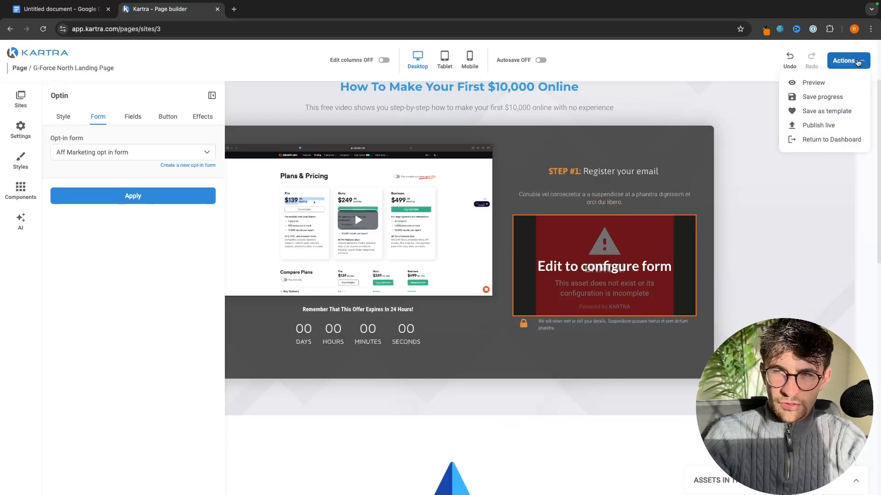
left_click(825, 97)
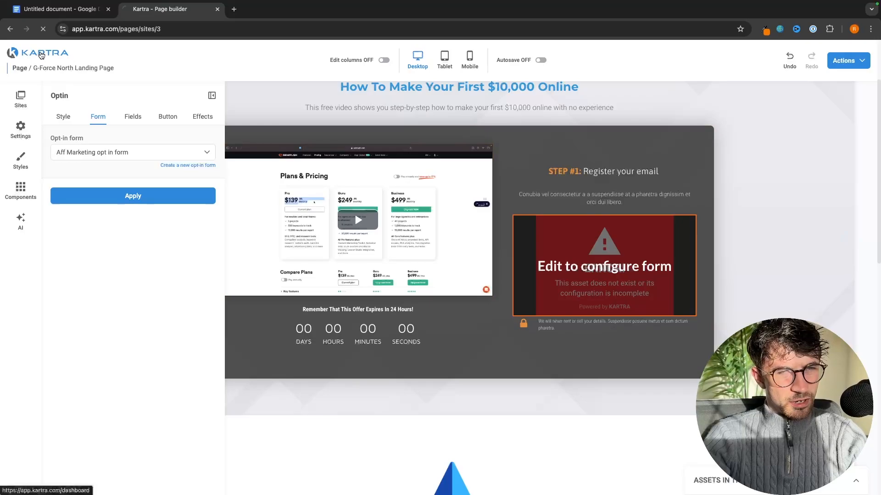
left_click(38, 54)
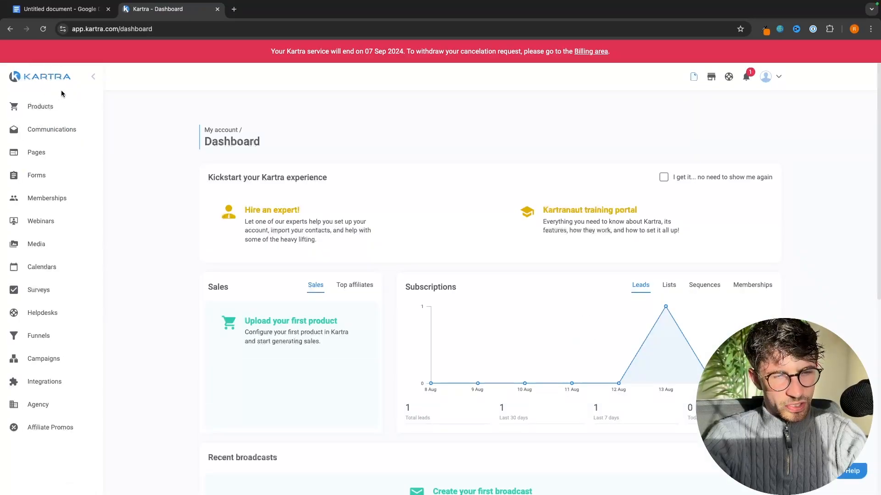
From Forms, open 'Aff Marketing opt in form' in the editor at its Form fields step
left_click(34, 180)
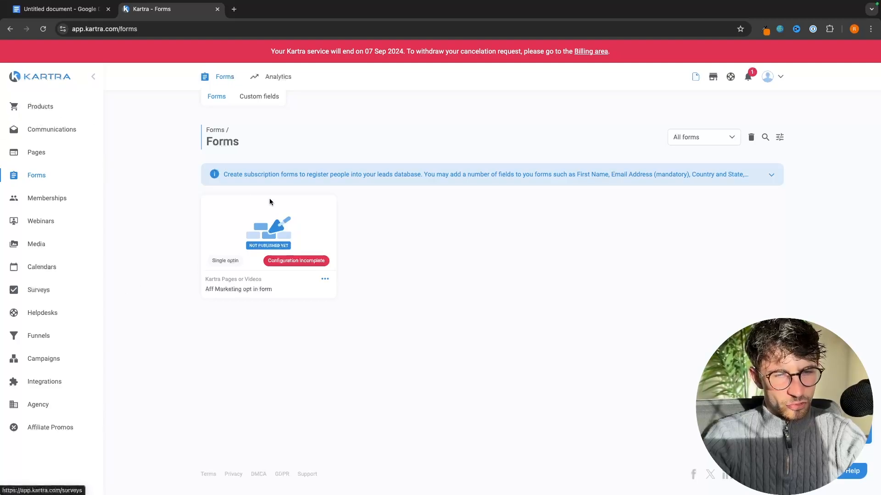
left_click_drag(206, 291, 276, 291)
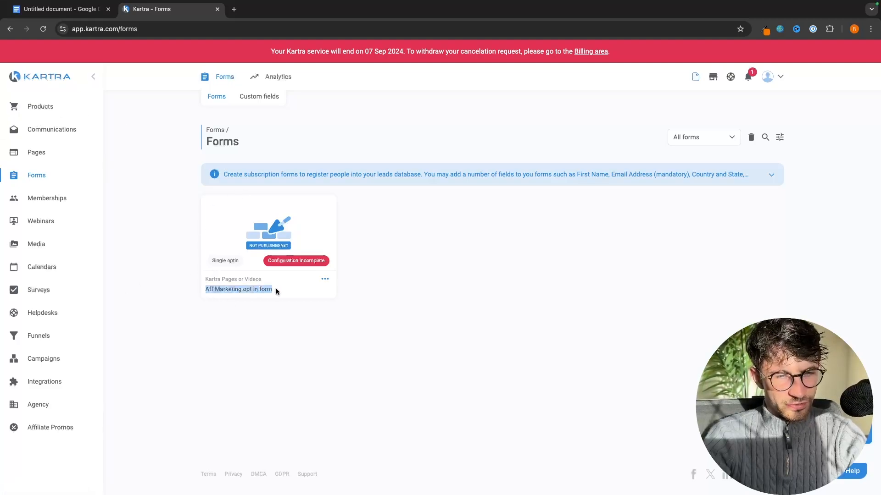
left_click(264, 279)
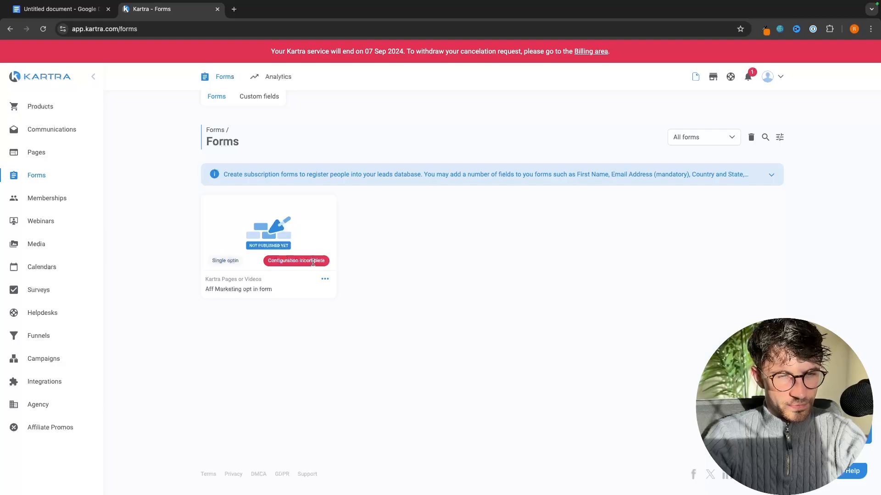
left_click(325, 280)
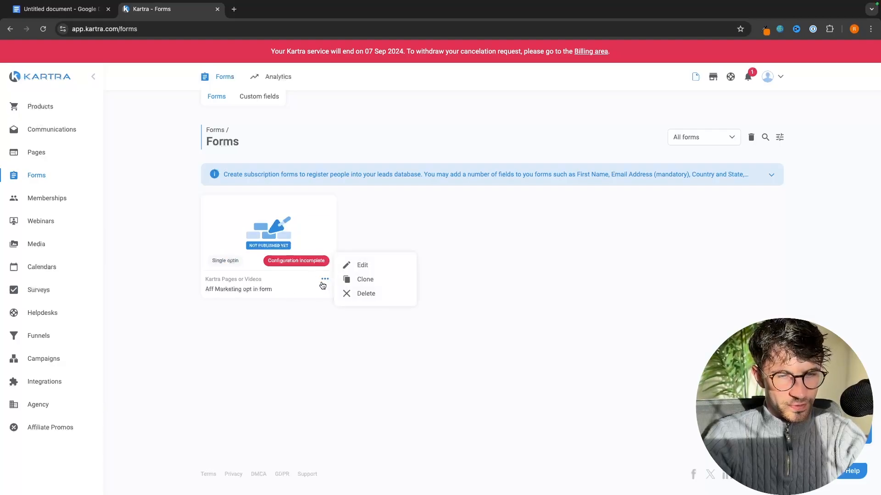
left_click(360, 266)
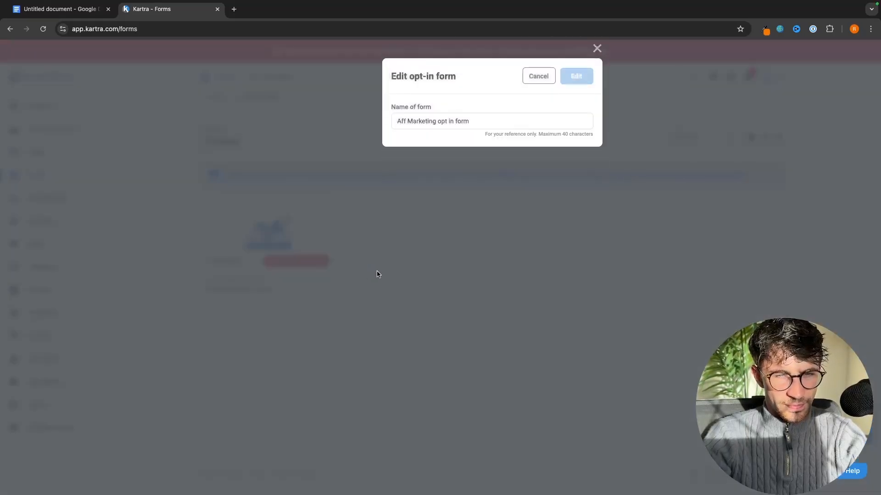
left_click(579, 79)
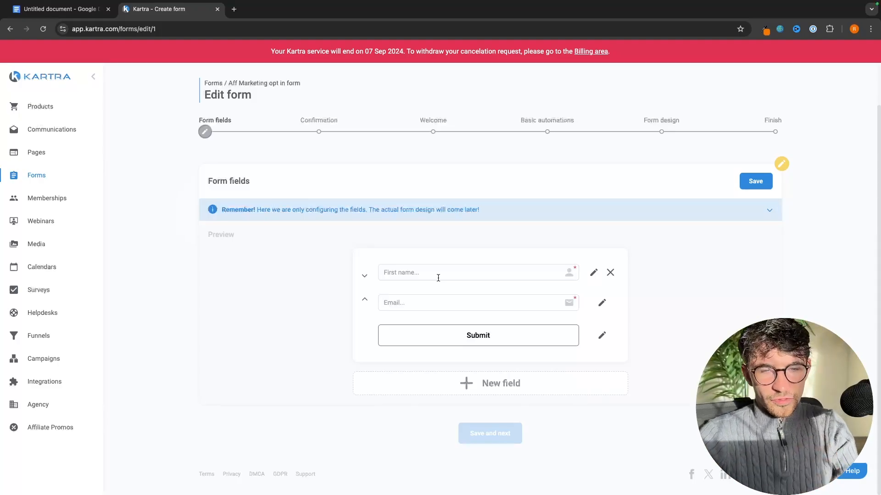
Add a Company field to the form, then remove it again
left_click(489, 384)
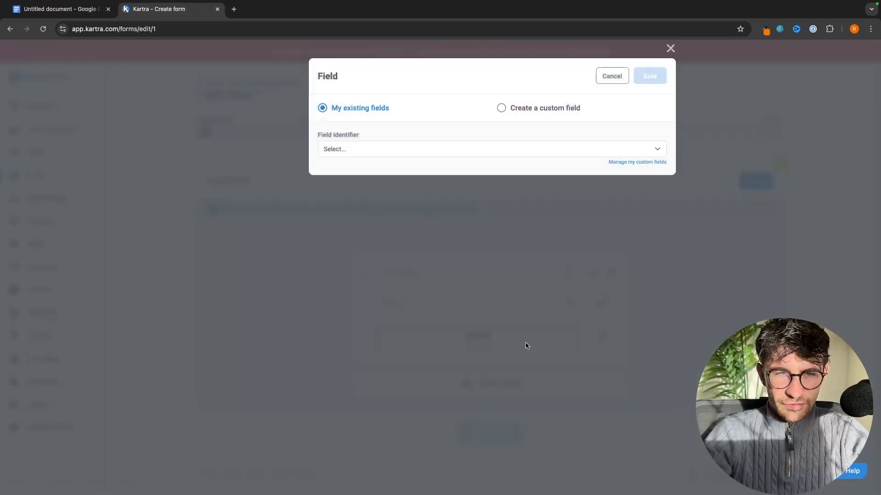
left_click(470, 153)
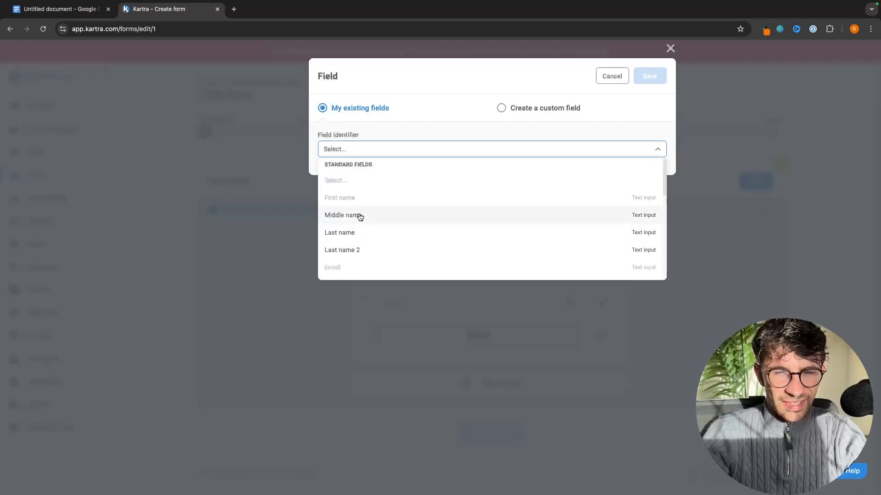
scroll(382, 254, "down", 3)
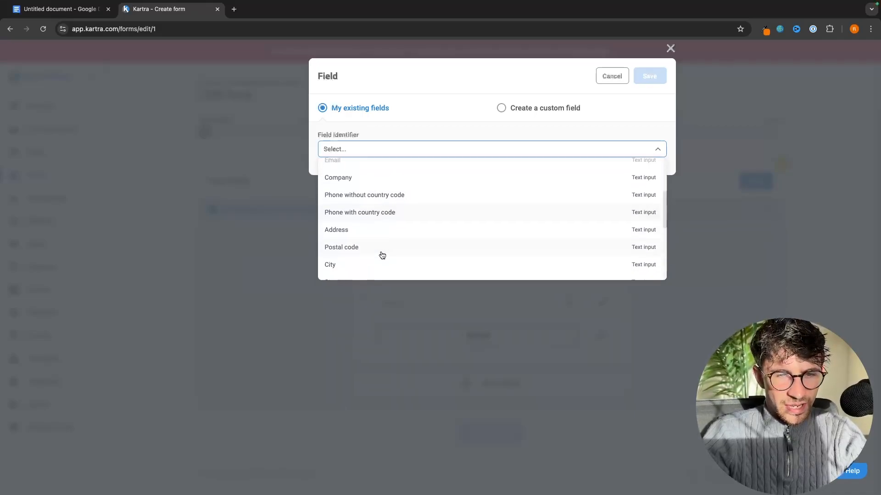
scroll(381, 211, "down", 2)
scroll(372, 253, "down", 5)
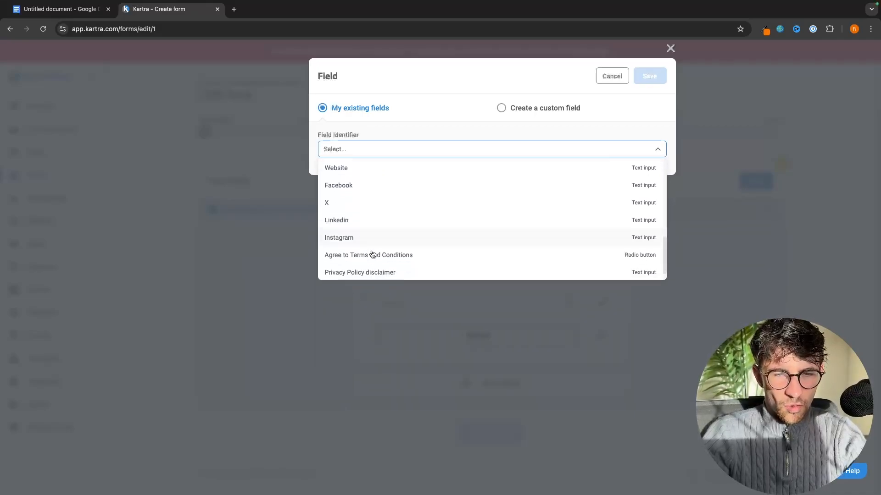
scroll(403, 248, "up", 5)
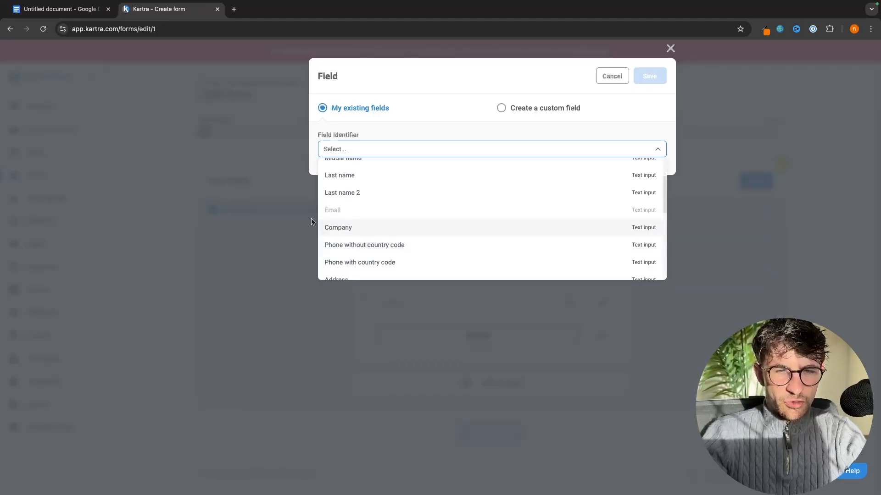
left_click(344, 234)
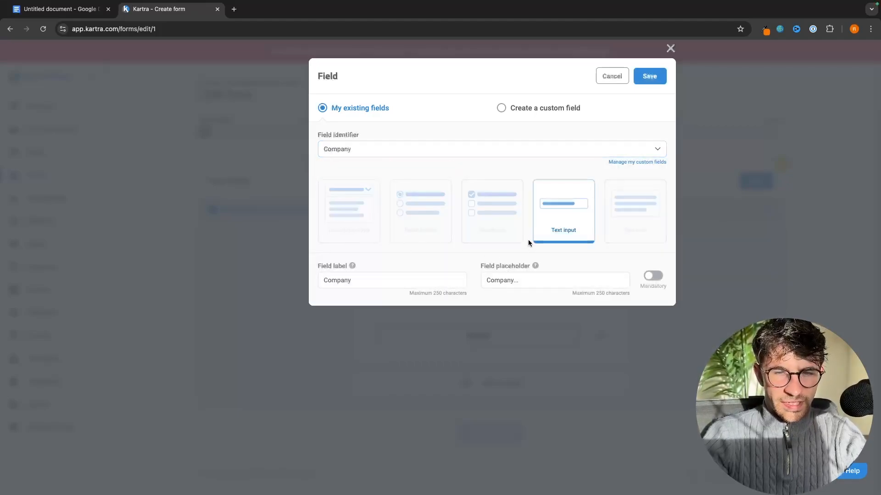
left_click(650, 76)
left_click(612, 335)
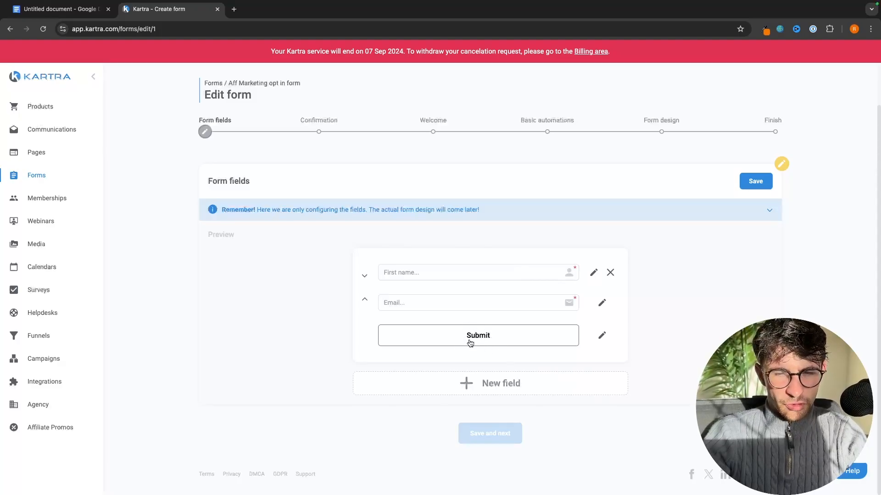
Change the submit button text to 'Claim my free video' and save the form fields
left_click(602, 336)
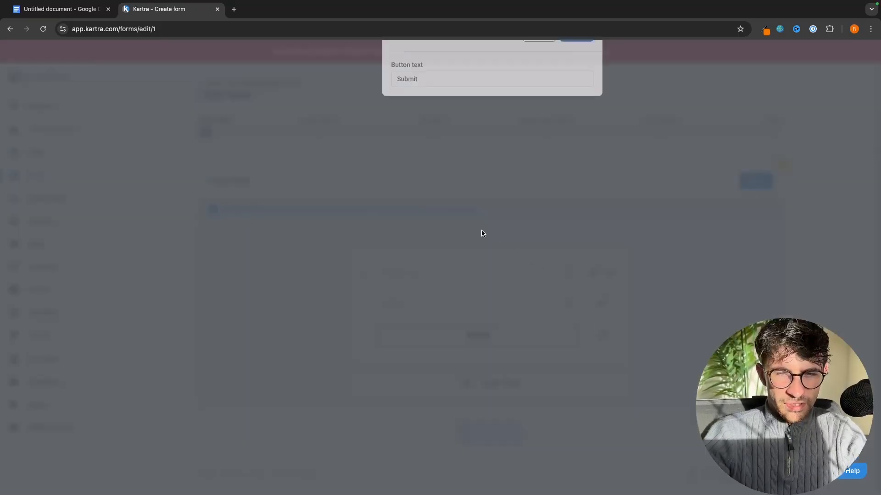
double_click(443, 122)
key("BackSpace")
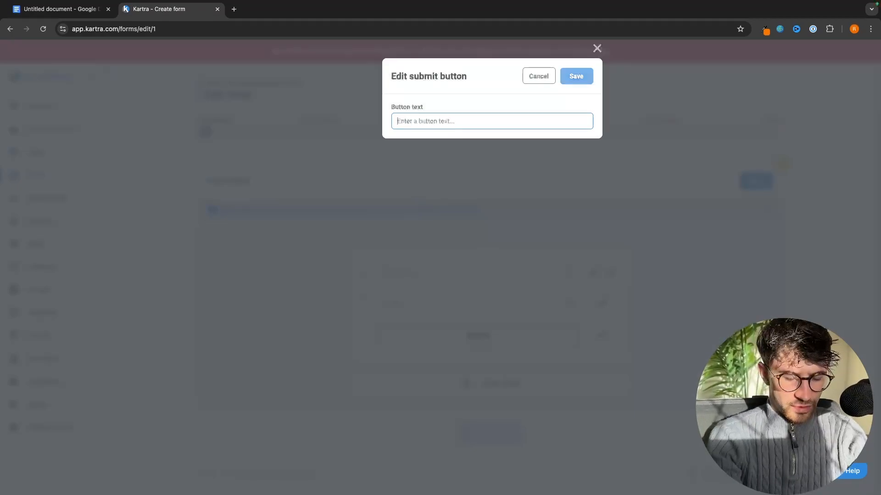
type("Claim m")
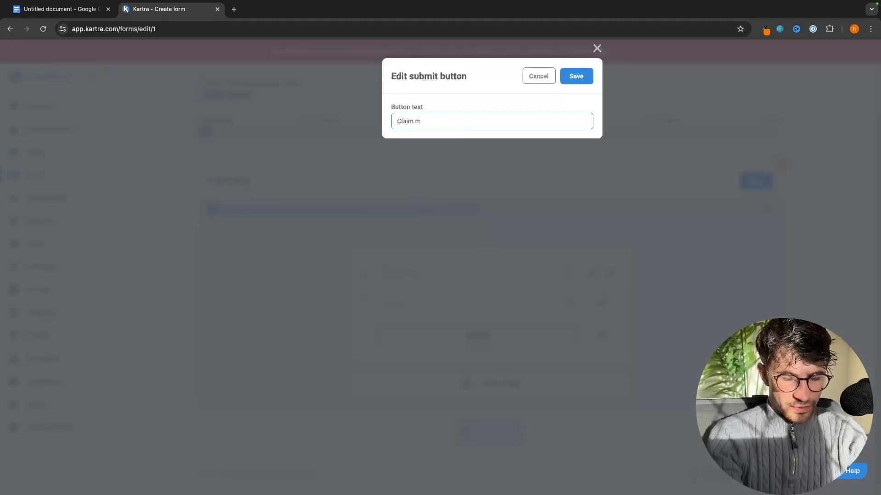
type("y free video")
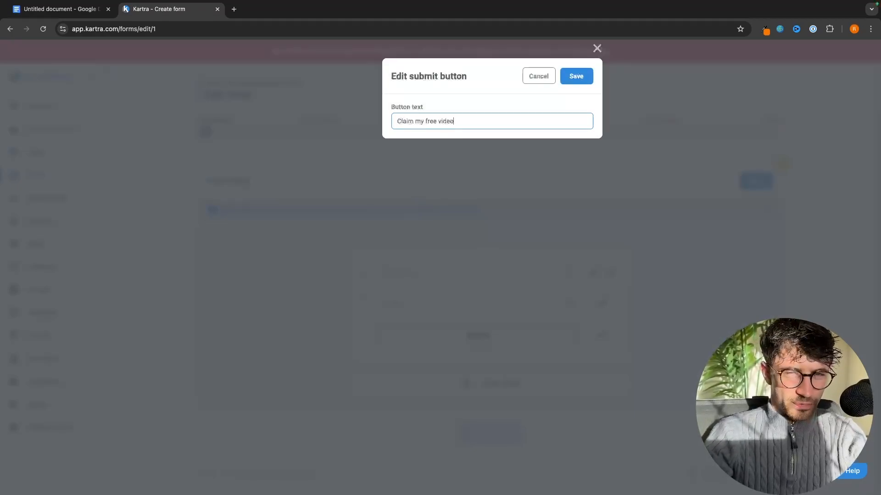
left_click(577, 76)
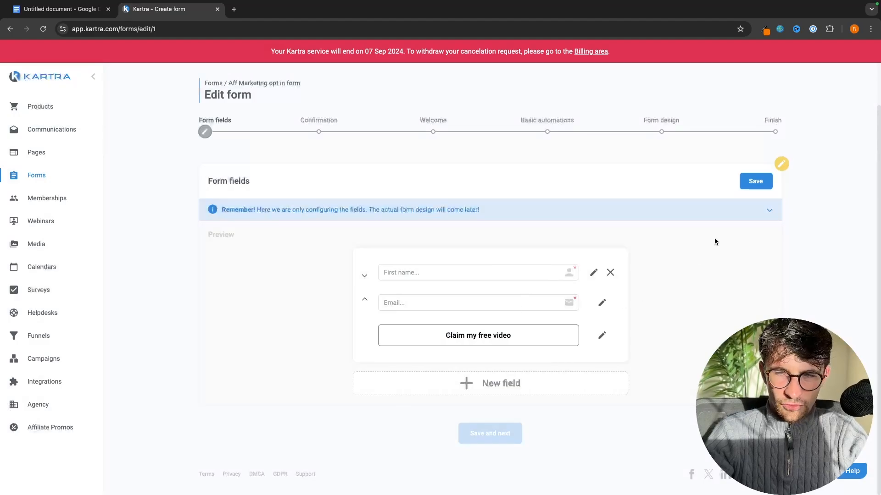
left_click(756, 180)
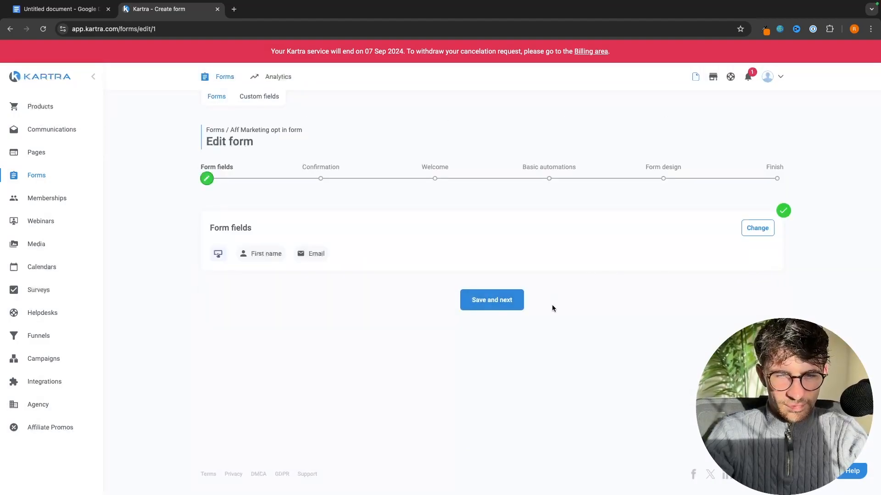
Compare double and single opt-in at the Confirmation step, then save single opt-in
left_click(494, 305)
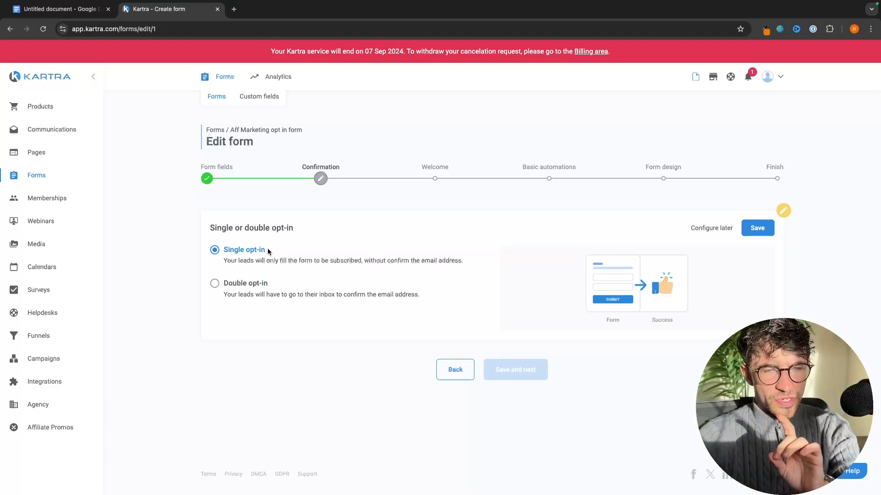
left_click(260, 286)
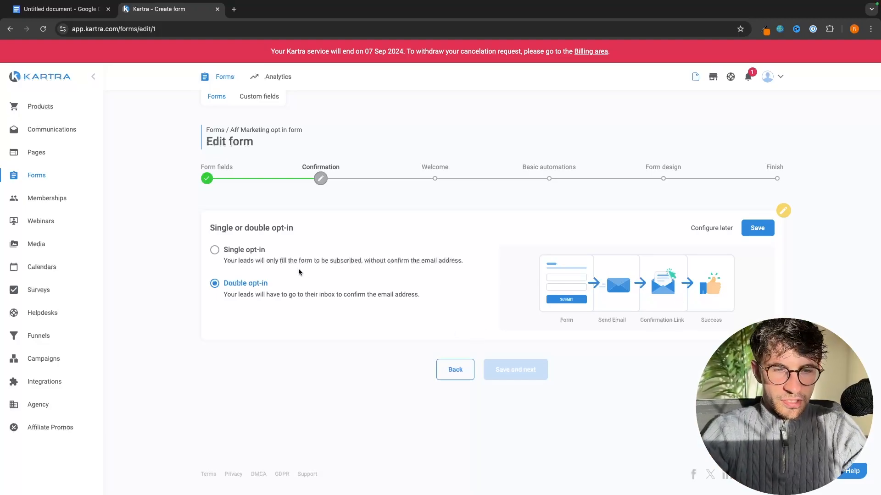
left_click(260, 249)
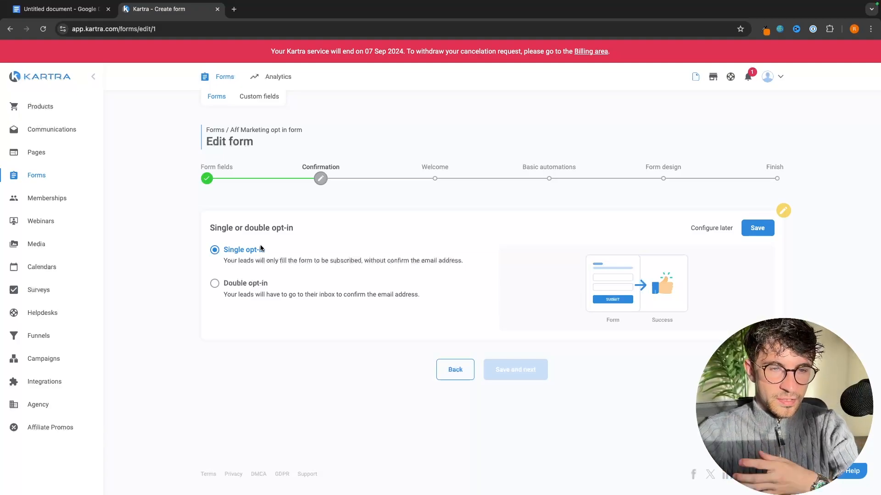
left_click(258, 284)
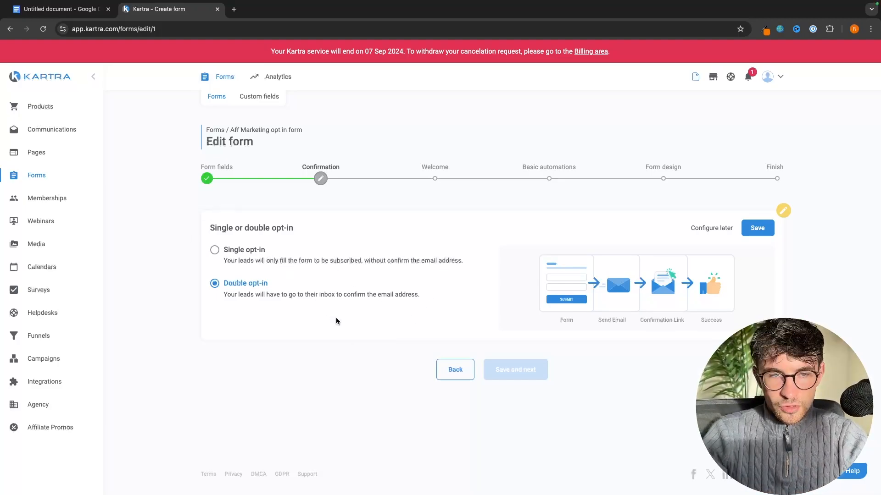
left_click(259, 254)
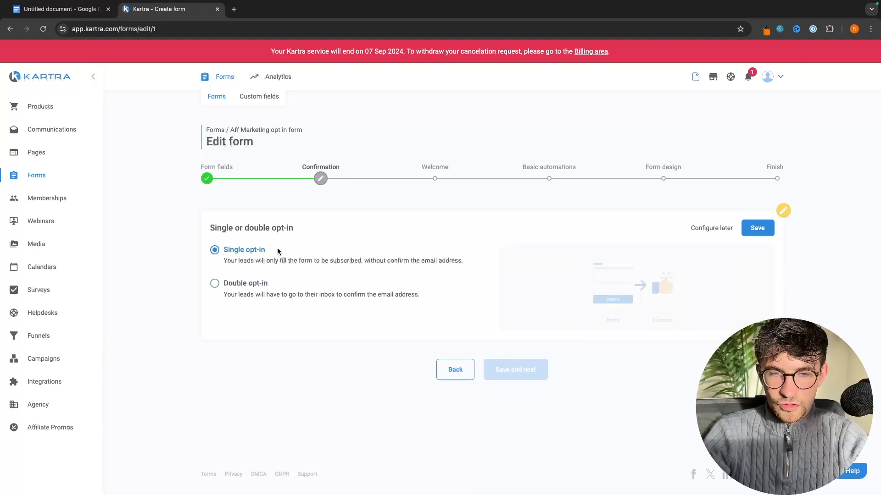
left_click(755, 233)
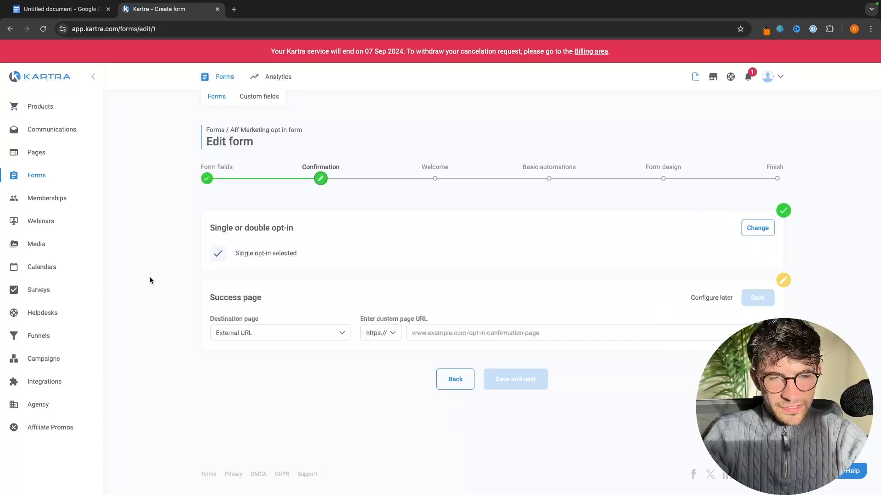
Set the success page destination to External URL and save to continue to the Welcome step
left_click_drag(213, 299, 261, 298)
left_click(257, 293)
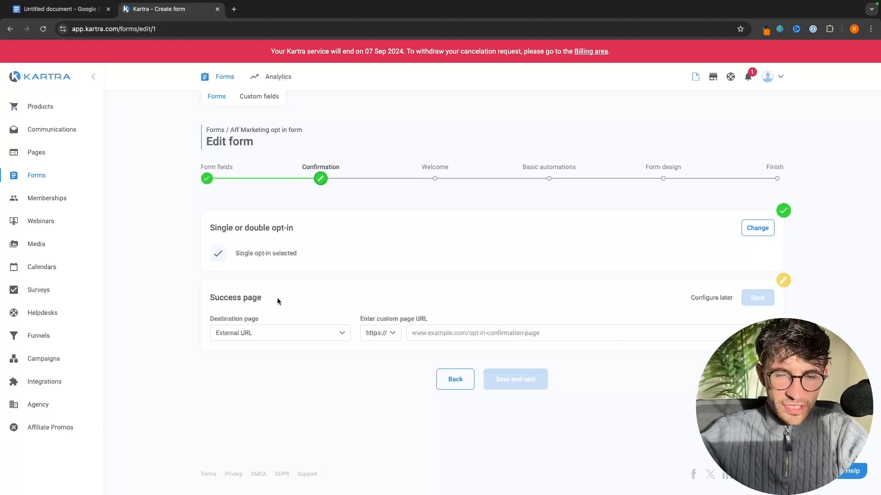
left_click(430, 332)
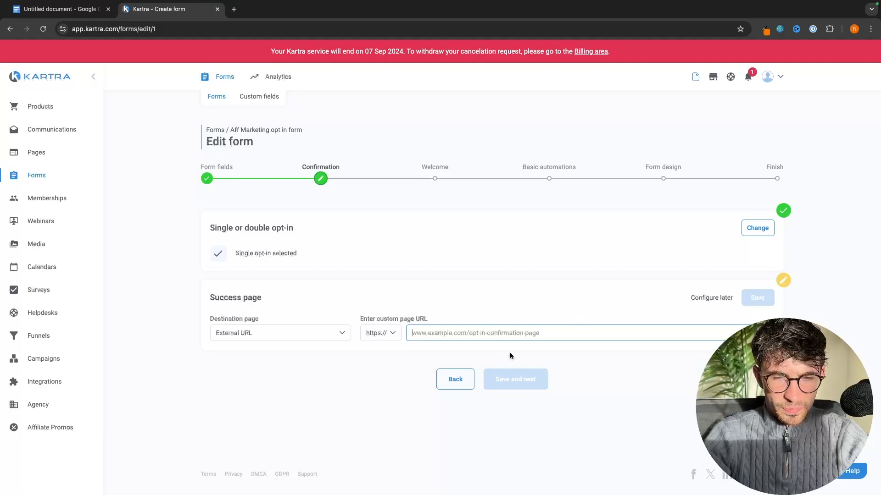
left_click(248, 327)
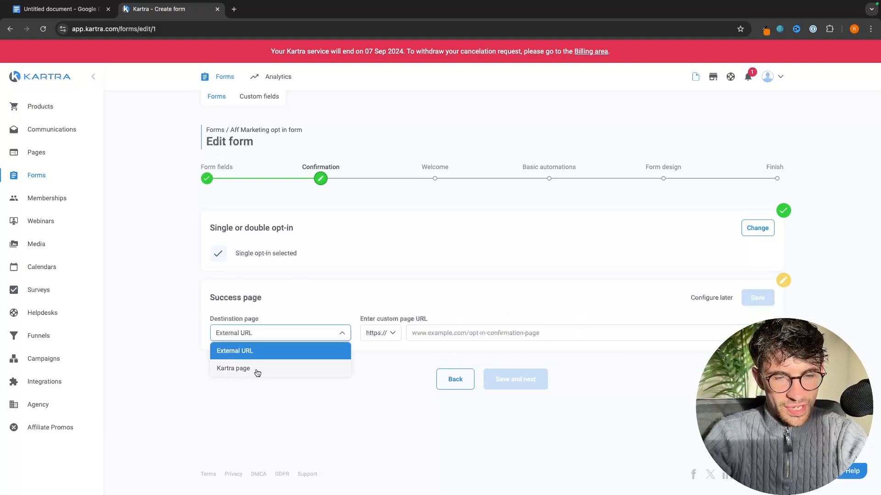
left_click(257, 373)
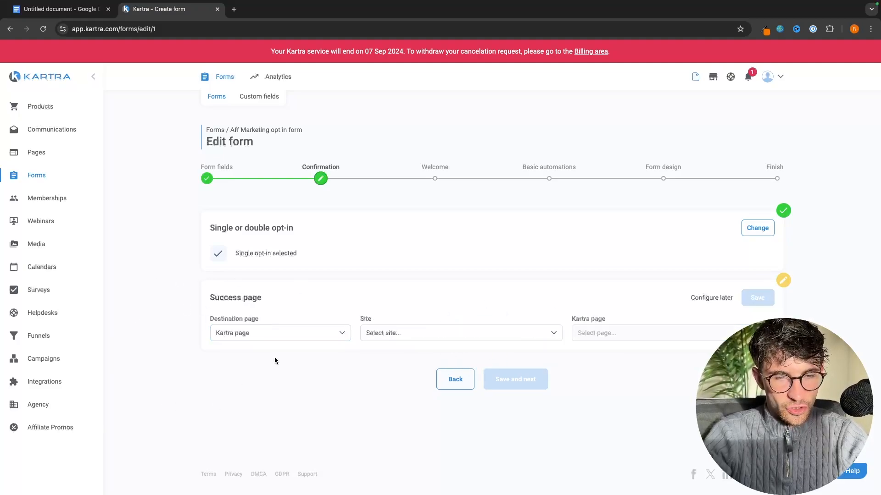
left_click(387, 337)
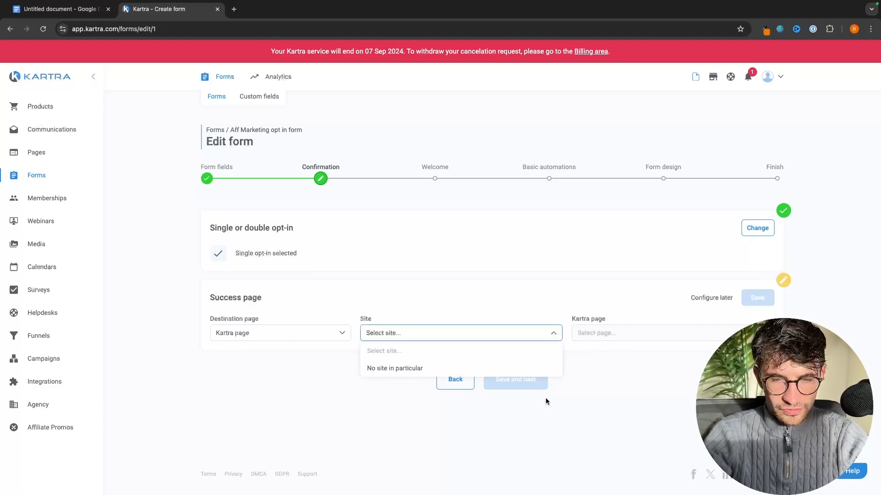
left_click(304, 362)
left_click(282, 336)
left_click(245, 351)
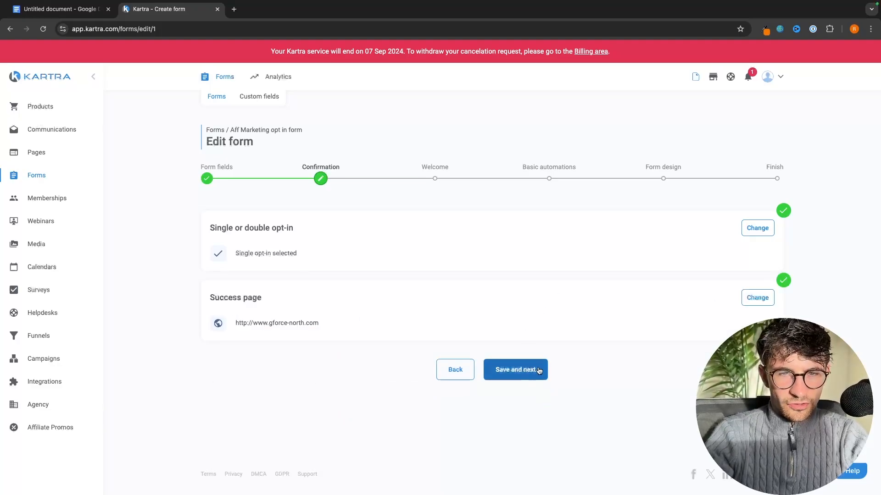
left_click(538, 371)
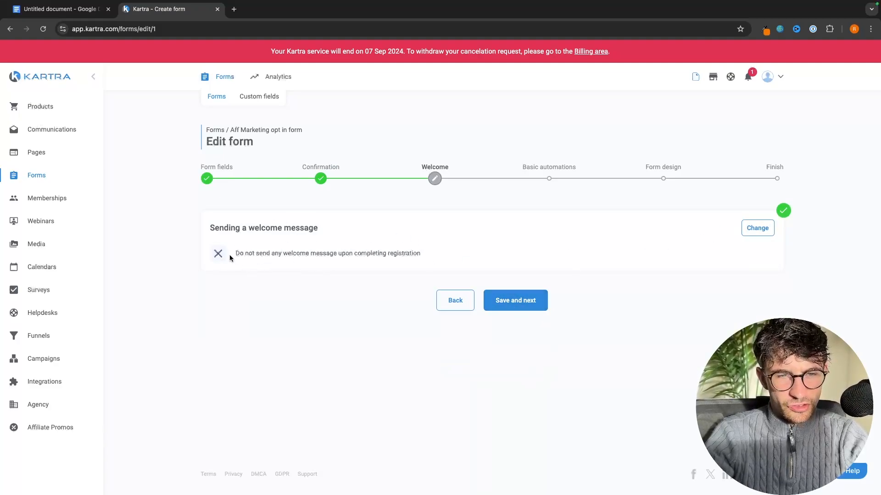
Send a KartraMail welcome email after opt-in, then save and advance to Basic automations
left_click(764, 228)
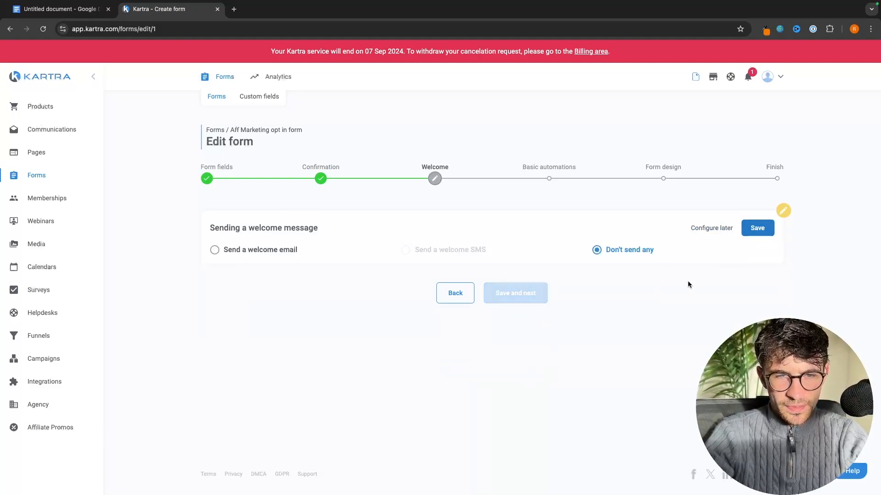
left_click(240, 251)
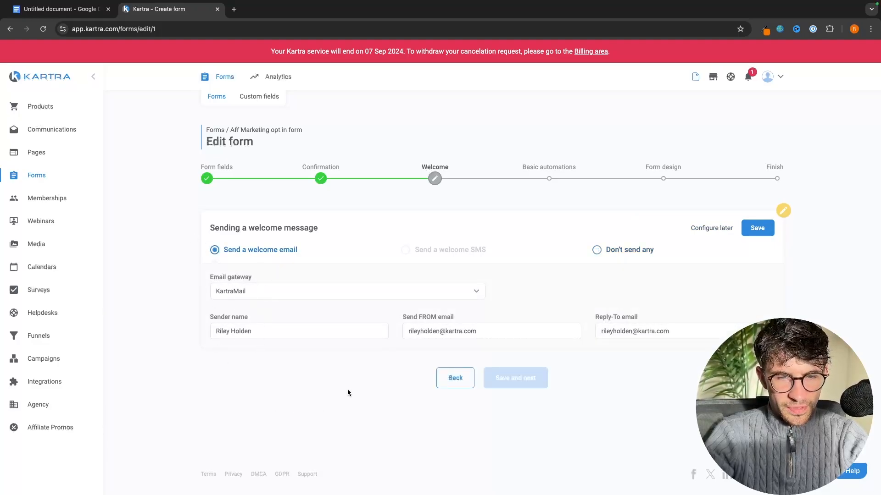
left_click(757, 228)
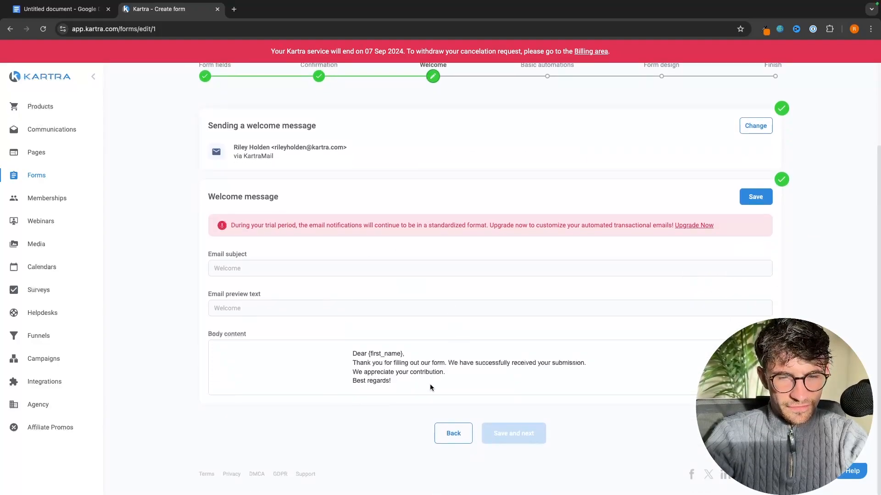
left_click_drag(385, 385, 364, 369)
left_click(368, 359)
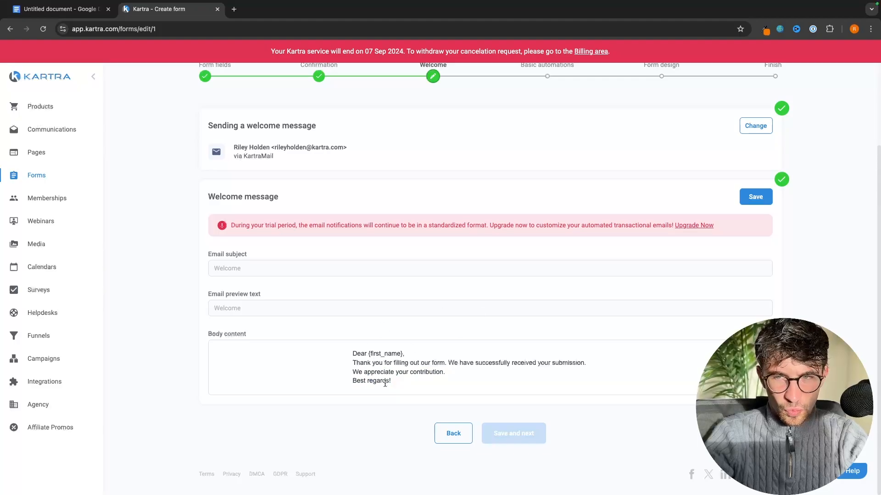
scroll(508, 370, "up", 2)
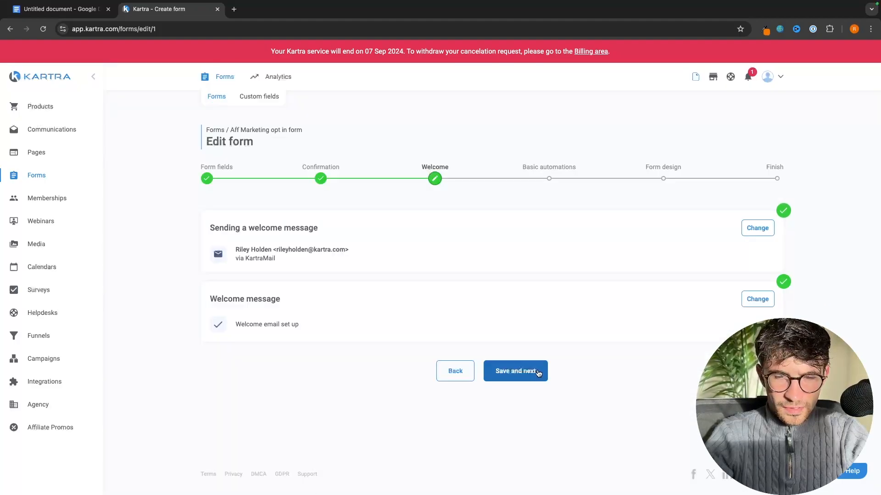
left_click(538, 373)
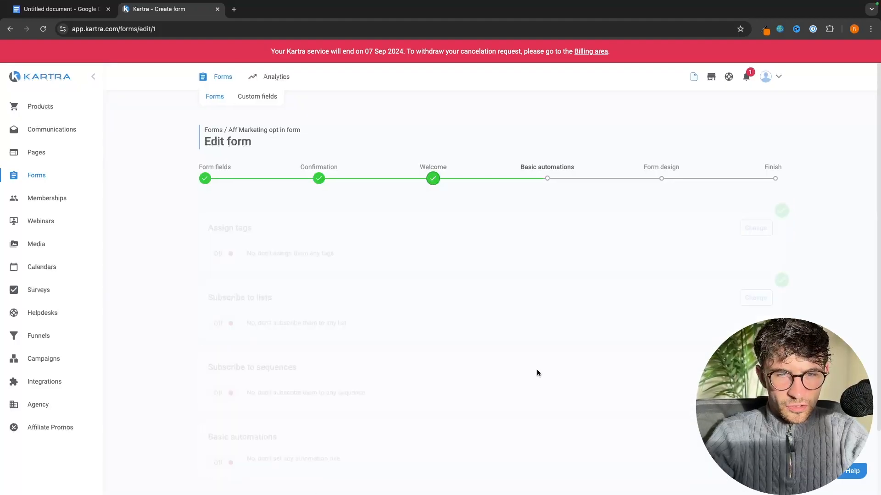
scroll(583, 367, "down", 1)
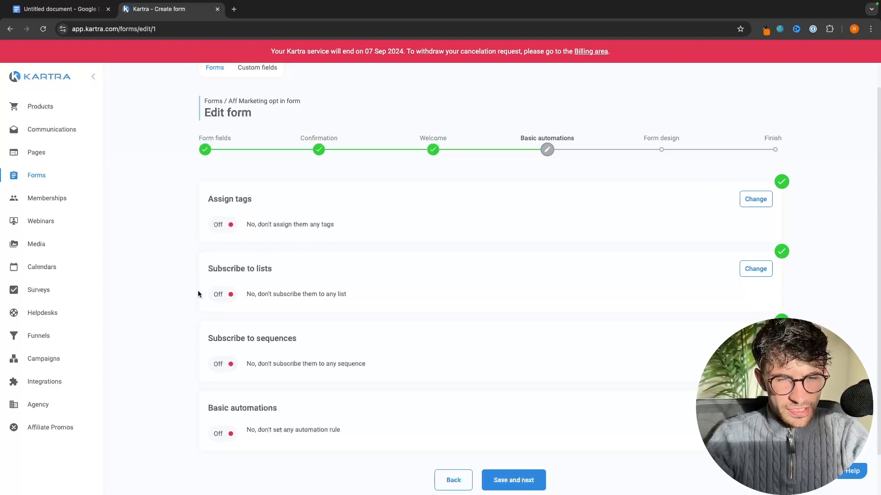
Set the form to be used in another Kartra asset, finish setup, and go to Pages
left_click(513, 477)
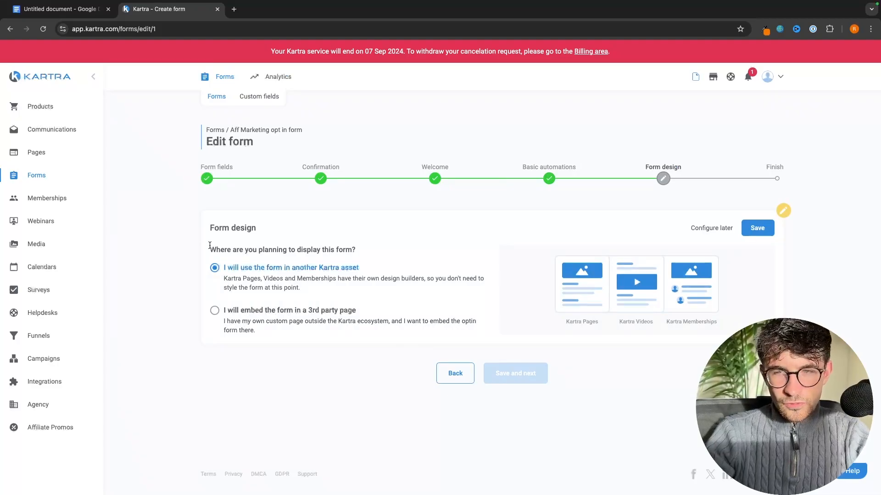
left_click_drag(208, 250, 391, 252)
left_click(393, 252)
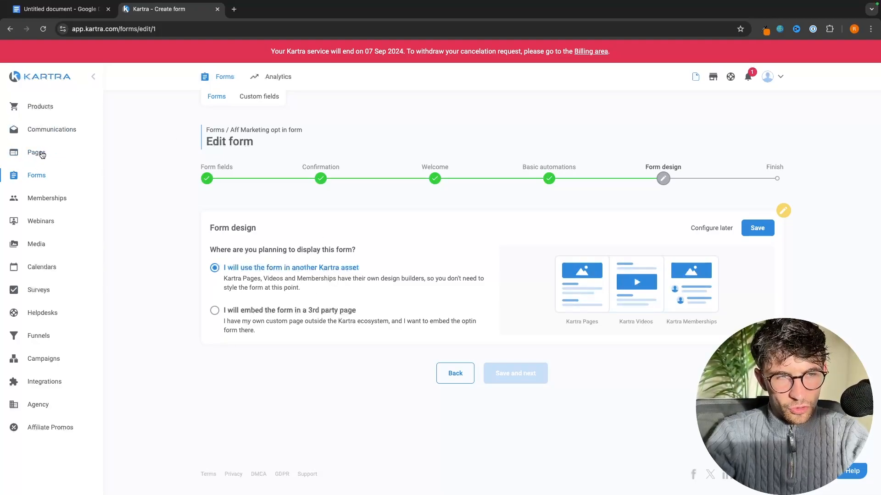
left_click(757, 228)
left_click(519, 301)
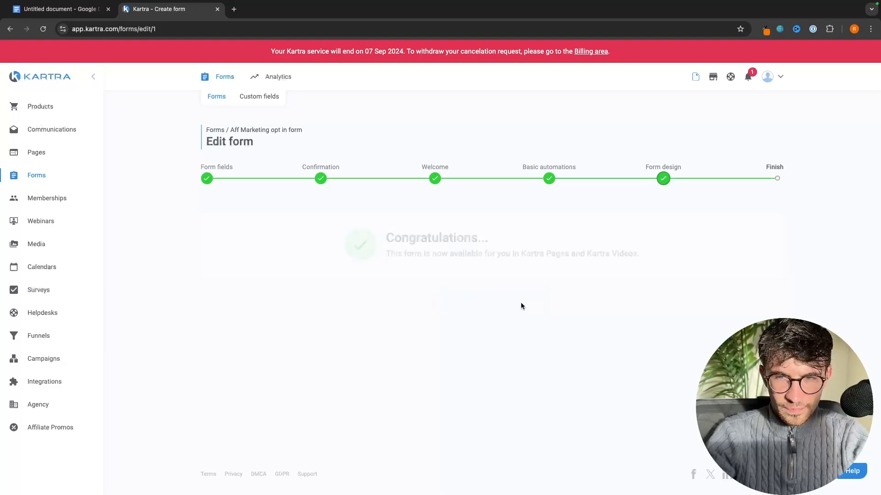
left_click_drag(388, 250, 678, 252)
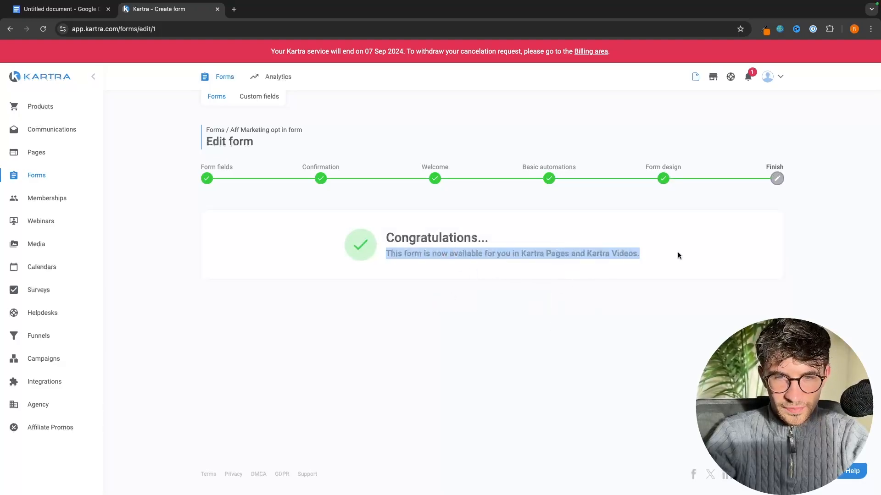
left_click(675, 253)
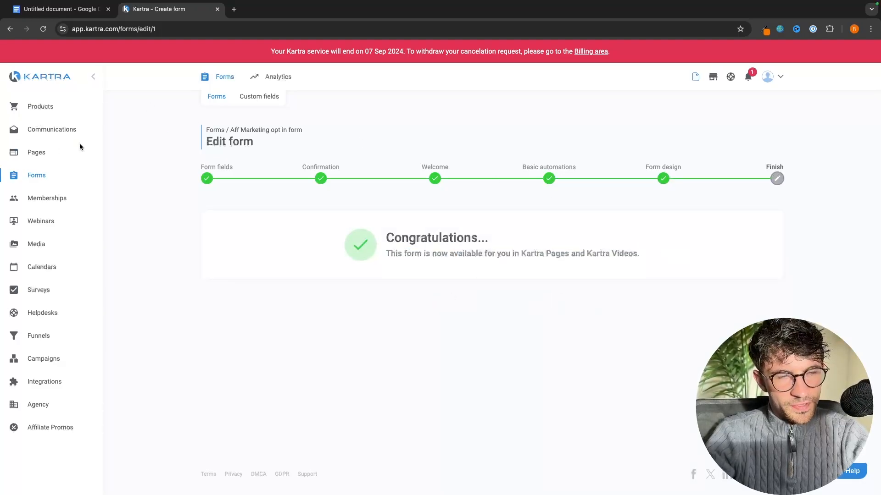
left_click(39, 154)
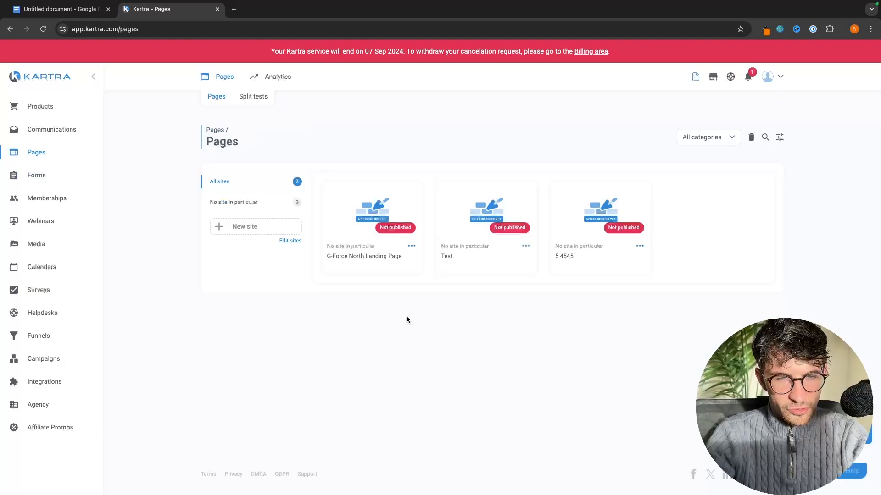
Reopen the G-Force North Landing Page in the builder and review its opt-in form section
left_click(412, 247)
left_click(442, 232)
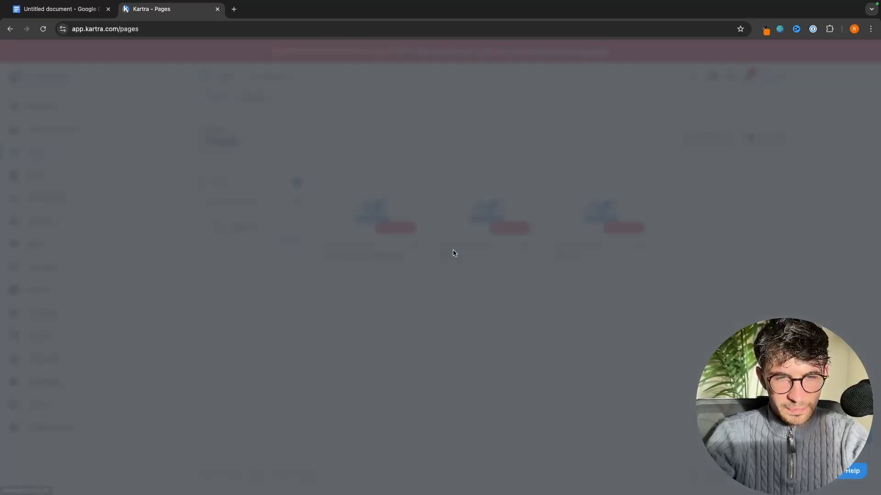
left_click(569, 79)
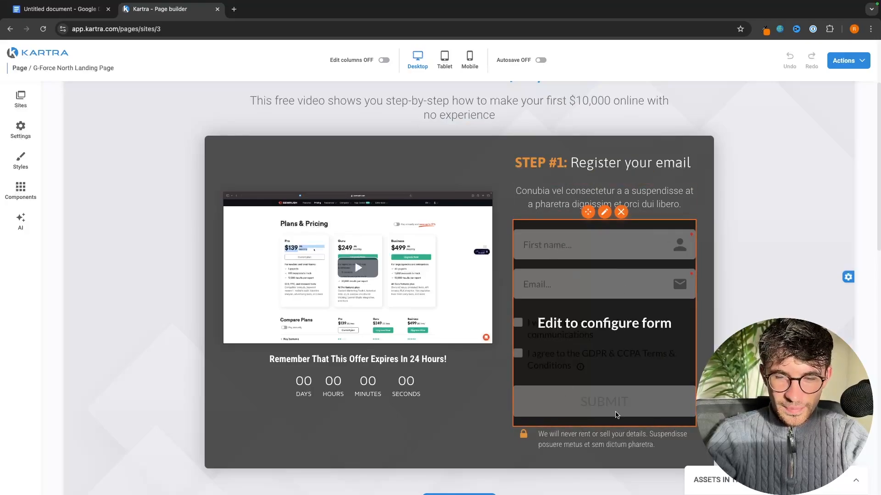
scroll(637, 393, "up", 3)
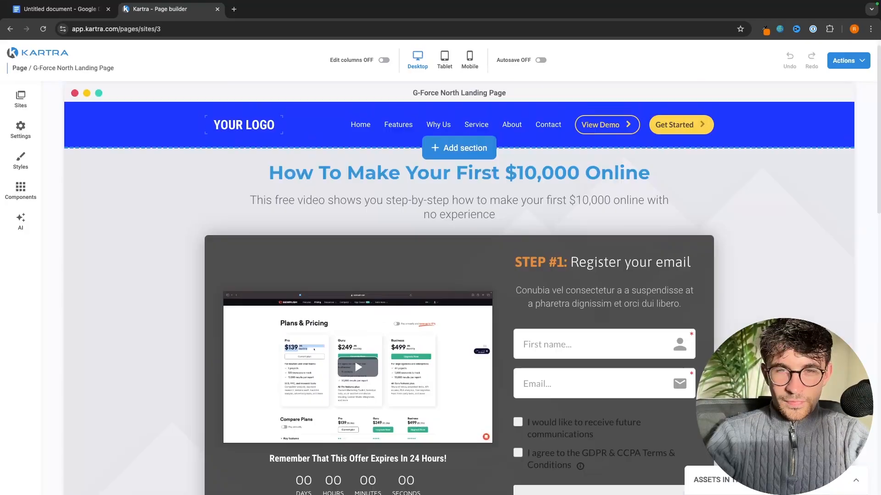
scroll(637, 392, "down", 4)
scroll(472, 282, "up", 3)
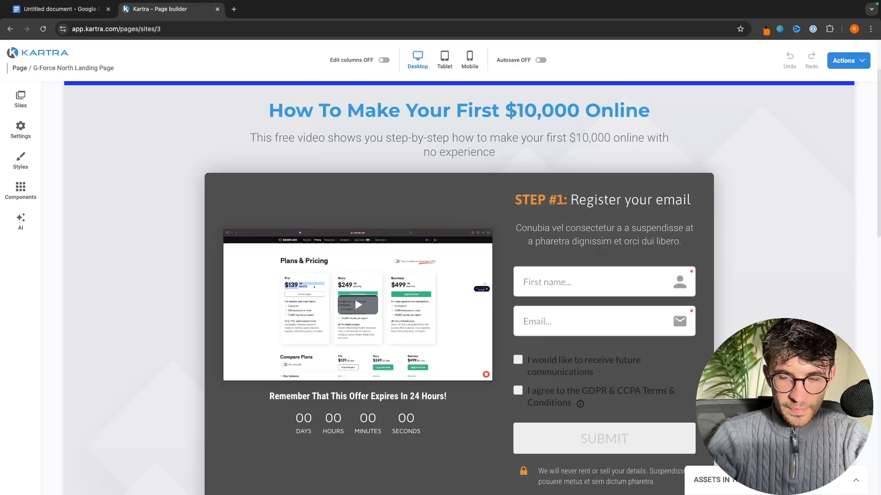
left_click(849, 485)
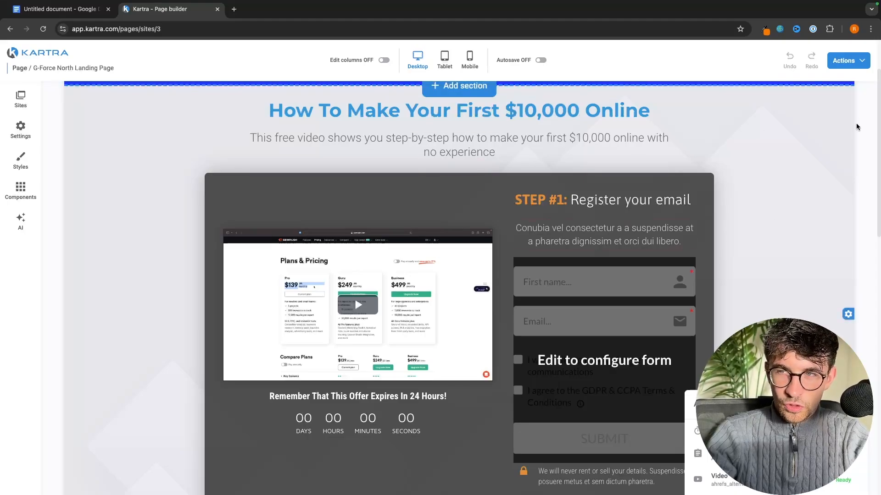
left_click(850, 63)
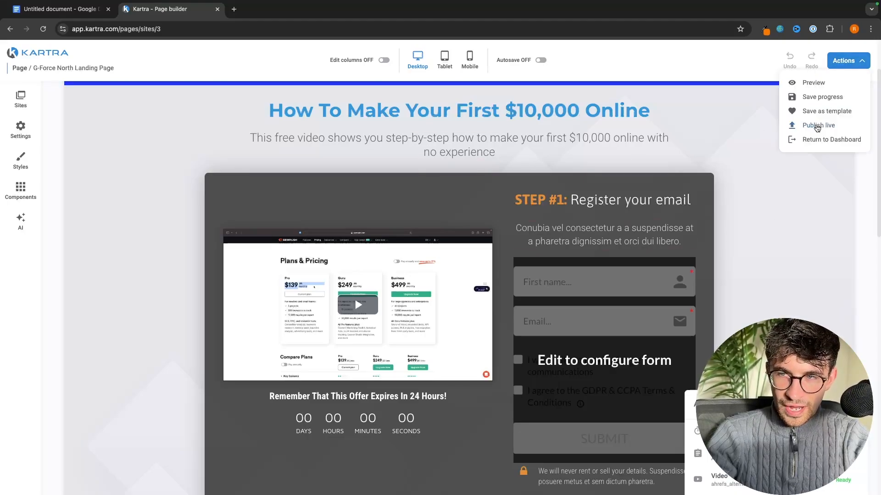
Publish the G-Force North Landing Page live and copy its direct page link
left_click(819, 126)
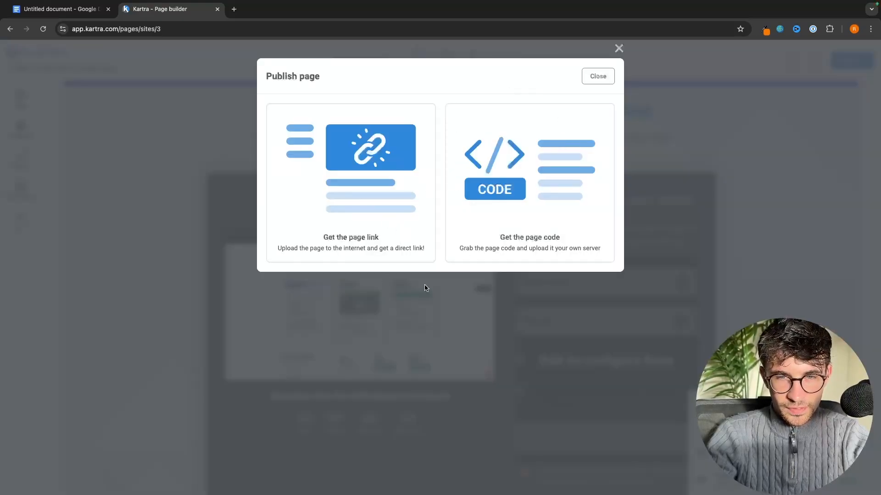
left_click(359, 112)
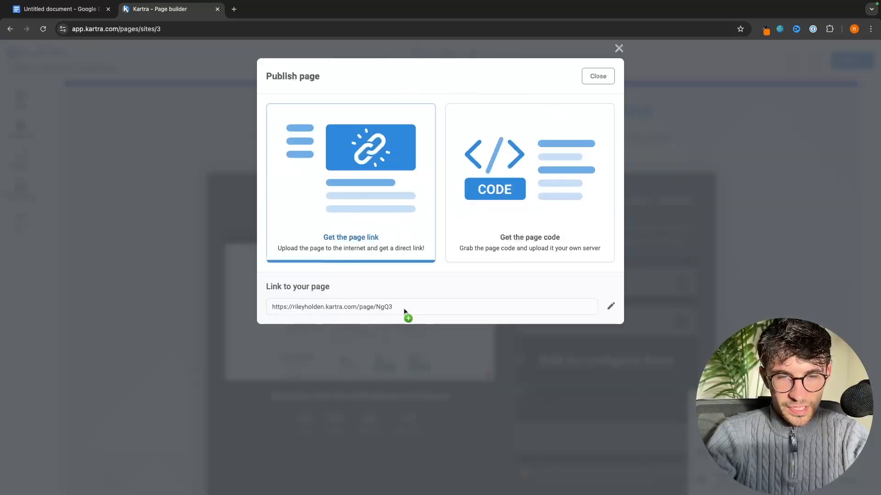
left_click_drag(298, 309, 268, 311)
key("super+c")
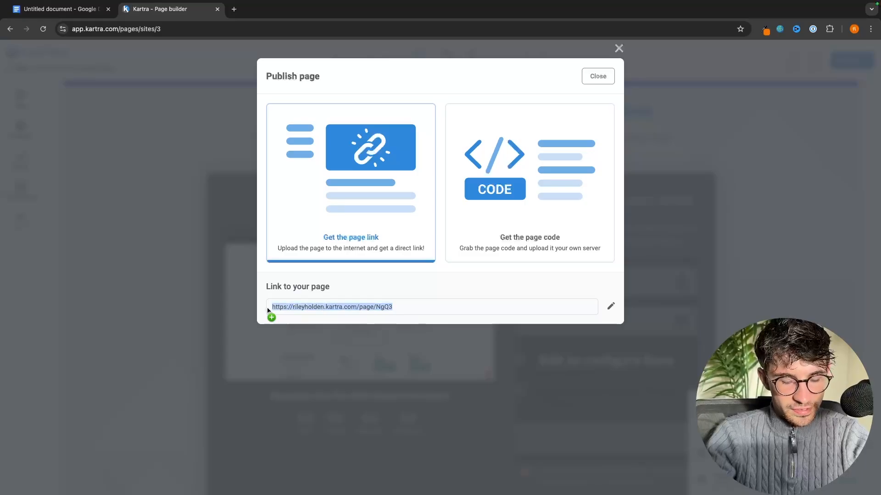
left_click(599, 76)
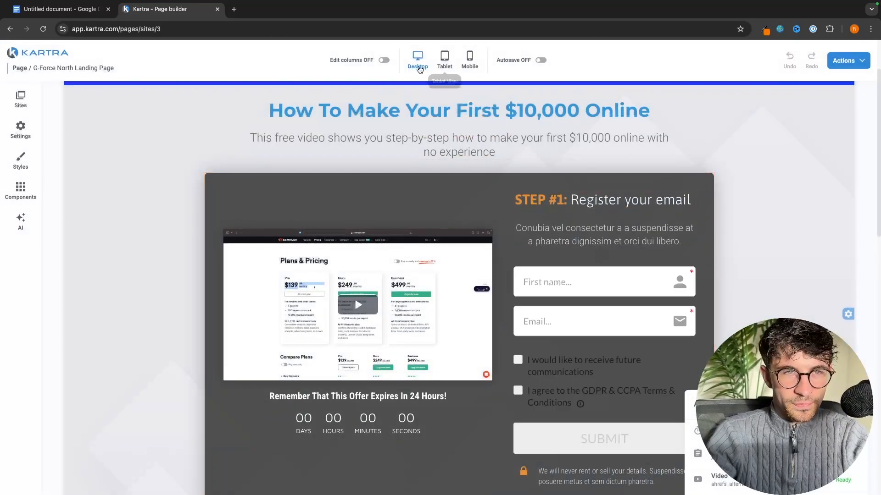
Load the copied page link in a new Chrome tab and scroll through the live landing page
left_click(234, 10)
key("super+v")
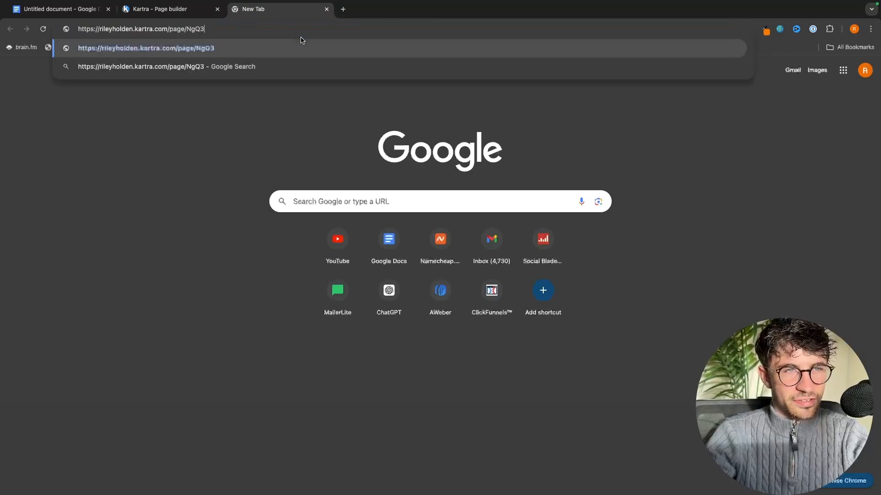
key("Return")
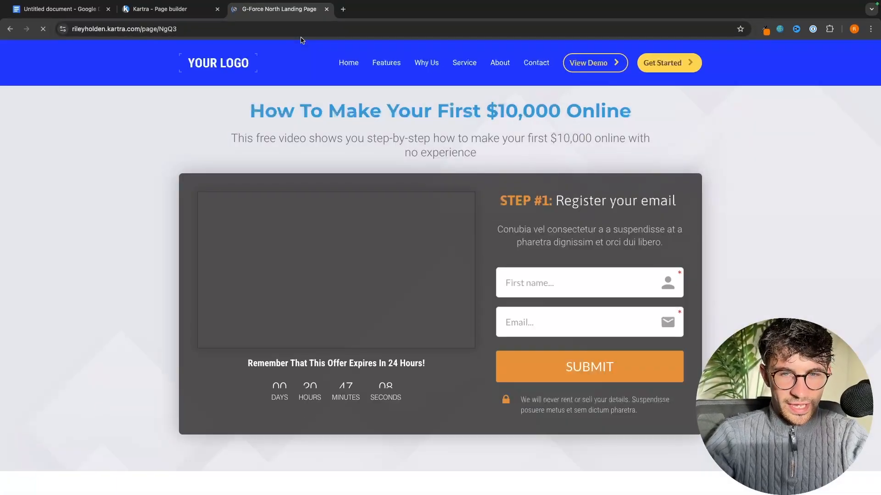
scroll(431, 145, "down", 3)
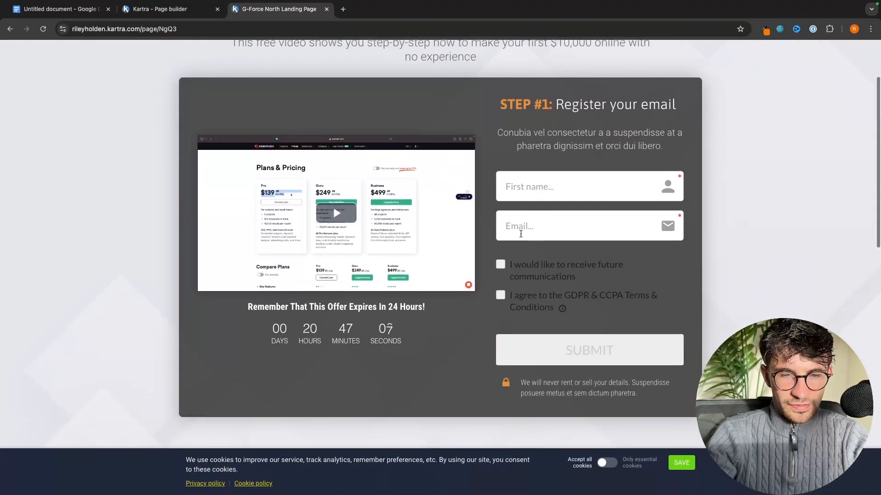
scroll(613, 149, "up", 1)
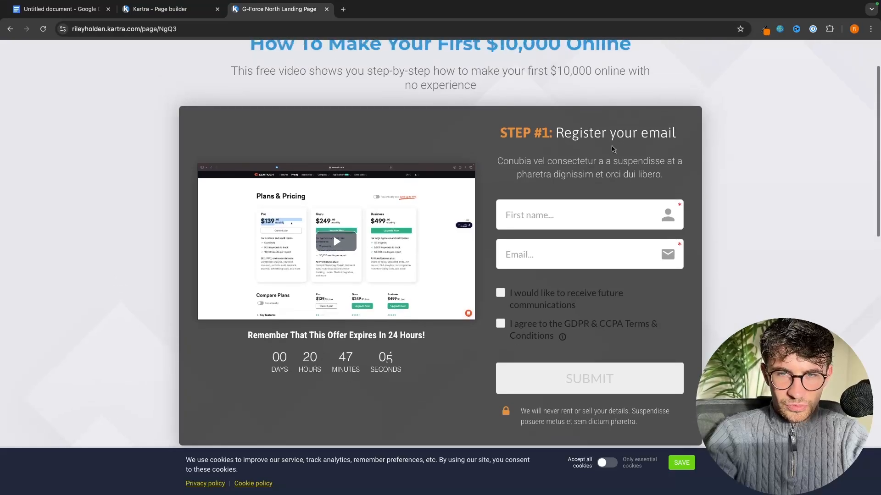
scroll(651, 258, "up", 2)
scroll(650, 262, "down", 10)
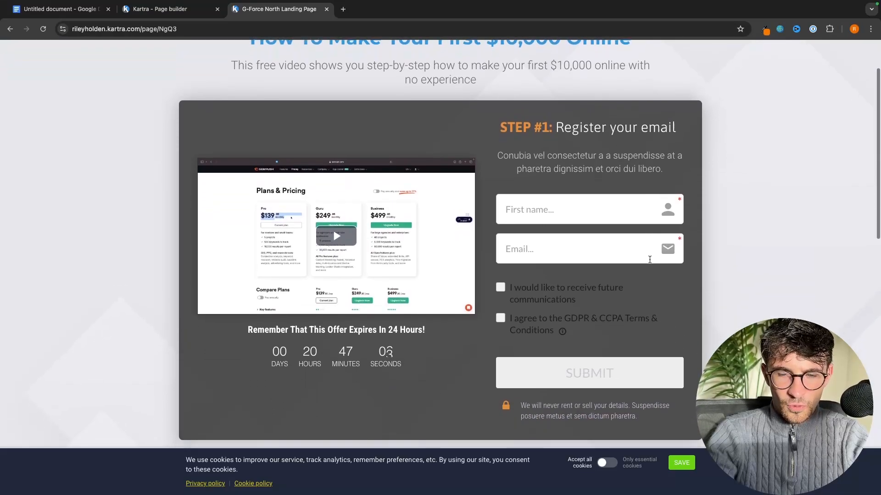
scroll(649, 262, "down", 3)
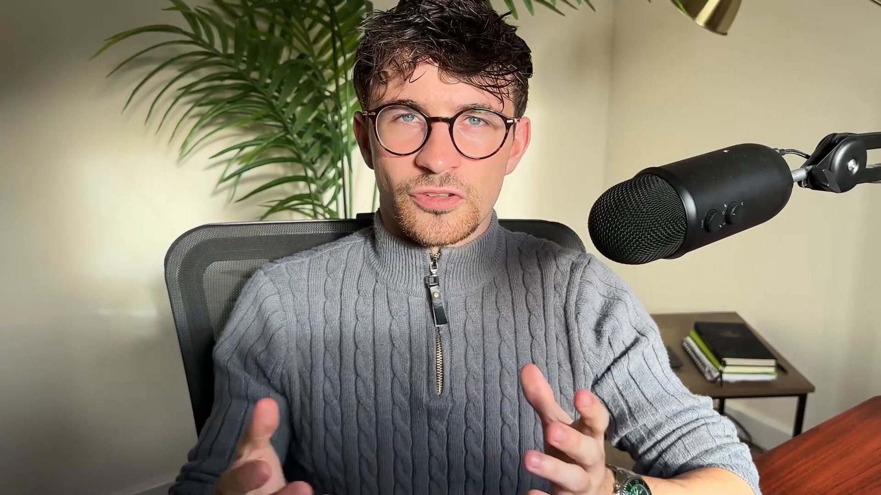